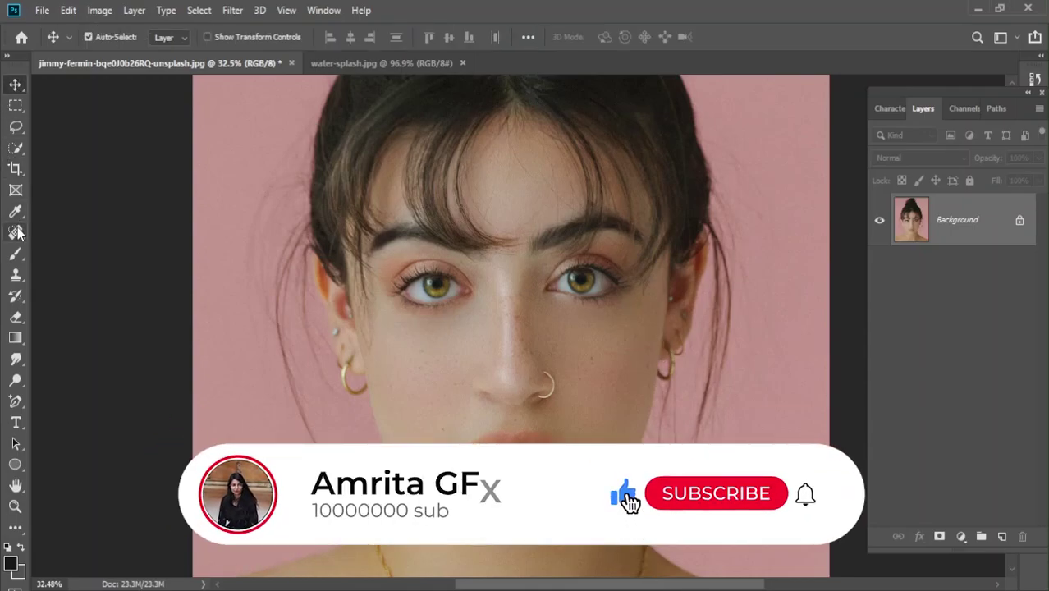
- Spot-heal the stray hairs and marks on the pink background on both sides of her head
{"action": "left_click_drag", "start_coordinate": [289, 246], "coordinate": [322, 444]}
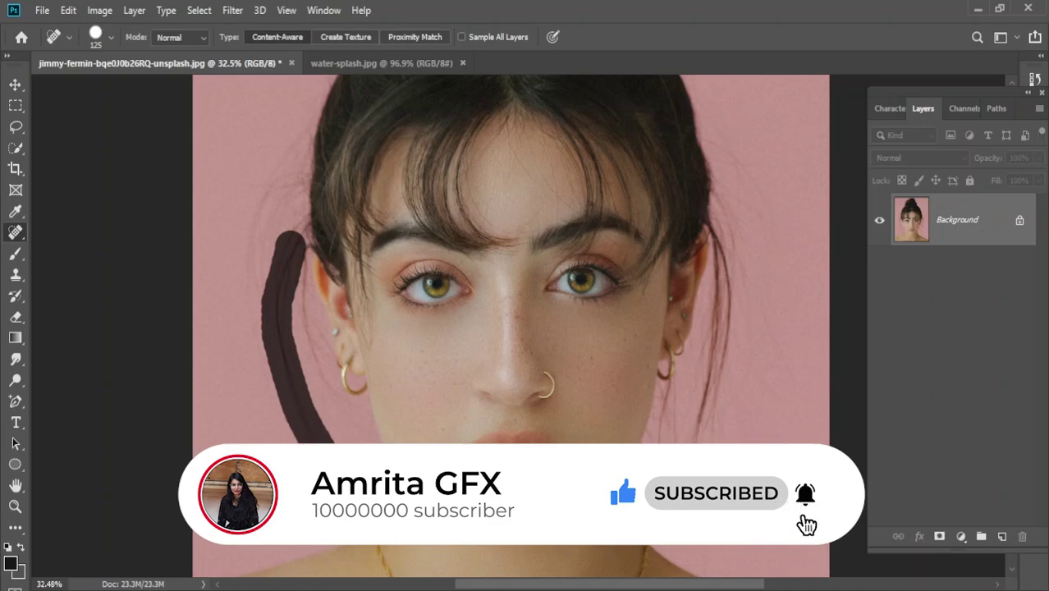
{"action": "mouse_move", "coordinate": [781, 238]}
{"action": "left_mouse_down"}
{"action": "mouse_move", "coordinate": [781, 310]}
{"action": "mouse_move", "coordinate": [620, 272]}
{"action": "mouse_move", "coordinate": [618, 256]}
{"action": "left_mouse_up"}
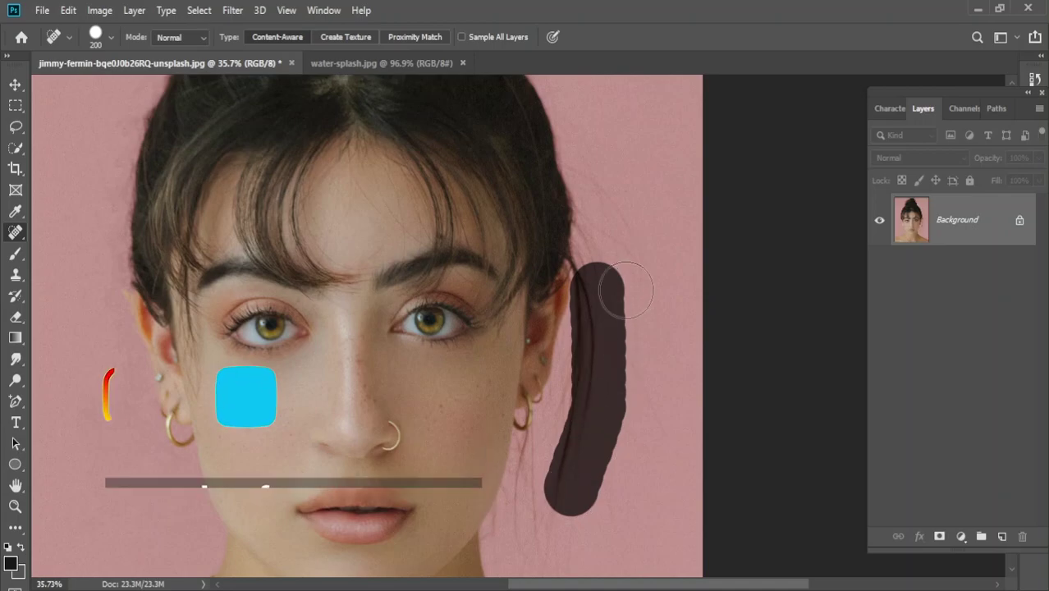
{"action": "left_click_drag", "start_coordinate": [614, 177], "coordinate": [603, 283]}
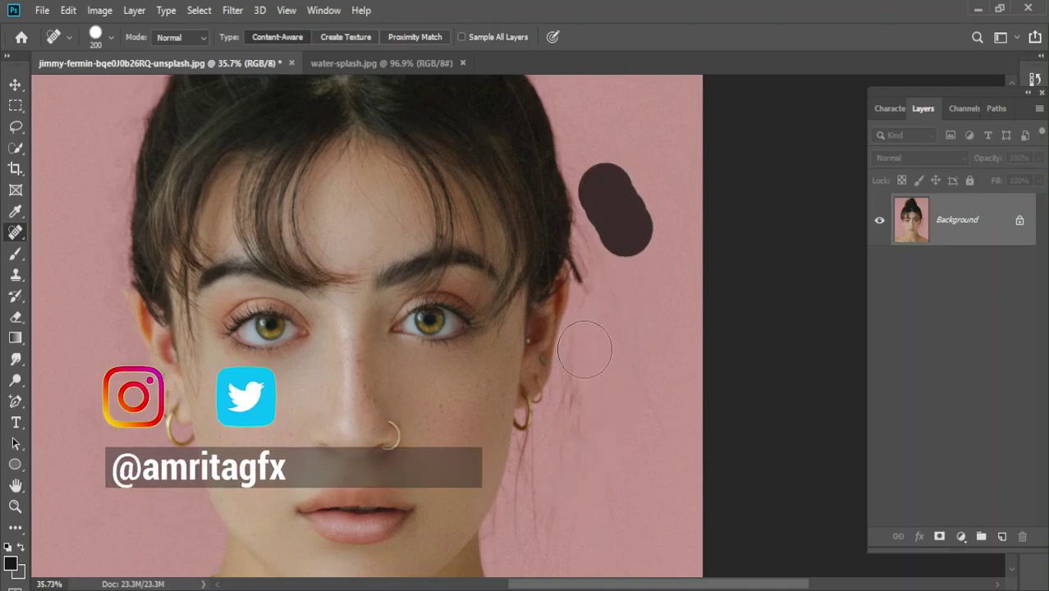
{"action": "left_click_drag", "start_coordinate": [578, 365], "coordinate": [574, 522]}
{"action": "scroll", "coordinate": [574, 522], "scroll_direction": "down", "scroll_amount": 2}
{"action": "mouse_move", "coordinate": [538, 407]}
{"action": "left_mouse_down"}
{"action": "mouse_move", "coordinate": [541, 499]}
{"action": "mouse_move", "coordinate": [555, 484]}
{"action": "left_mouse_up"}
{"action": "scroll", "coordinate": [546, 418], "scroll_direction": "down", "scroll_amount": 3}
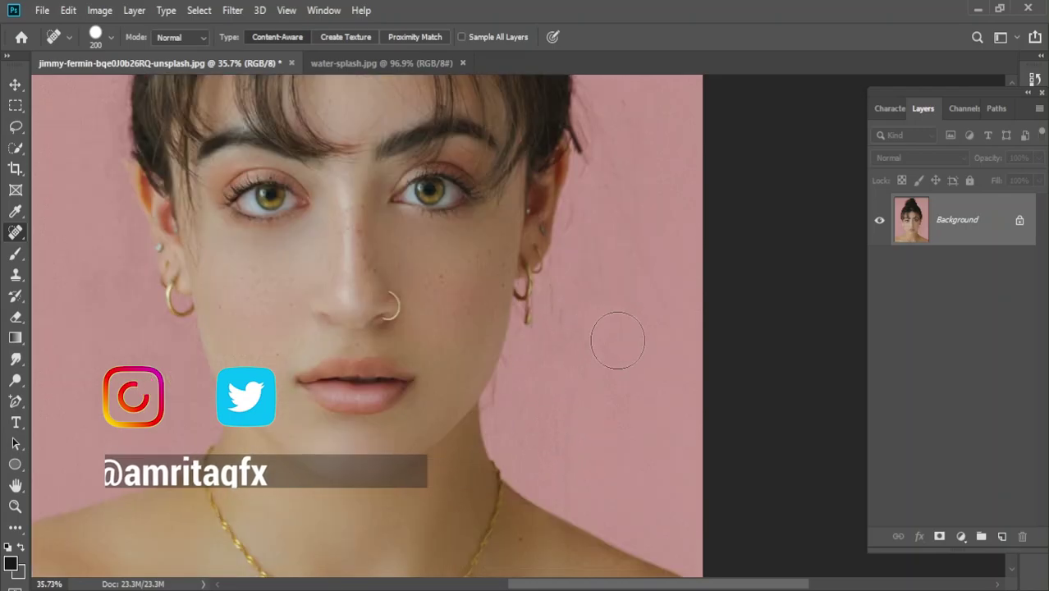
{"action": "scroll", "coordinate": [693, 360], "scroll_direction": "down", "scroll_amount": 5}
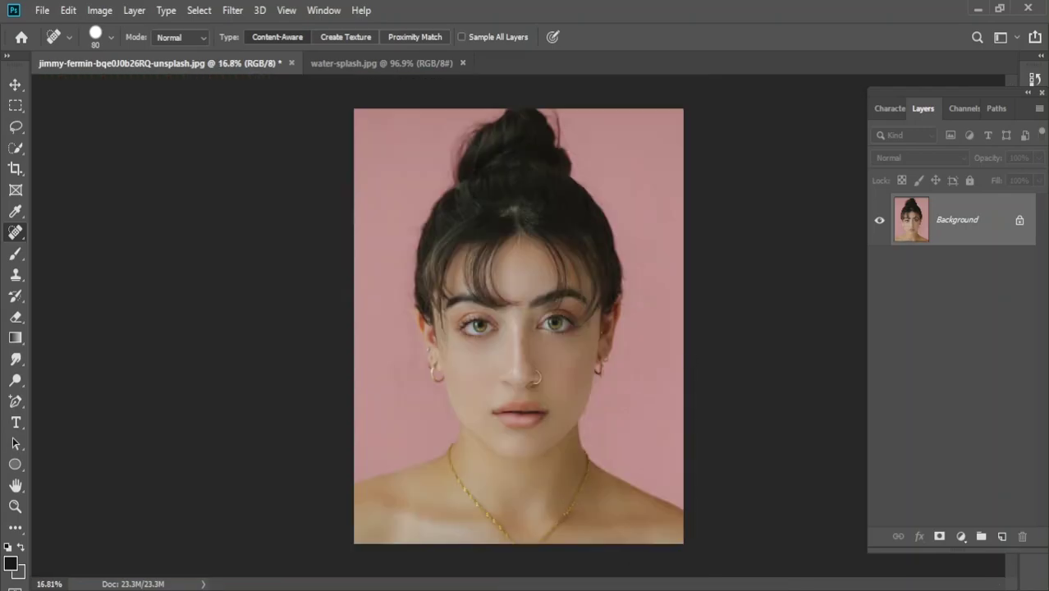
- Copy a rectangle around the face and shoulders and open a 2176 × 2237 px New Document
{"action": "left_click", "coordinate": [15, 105]}
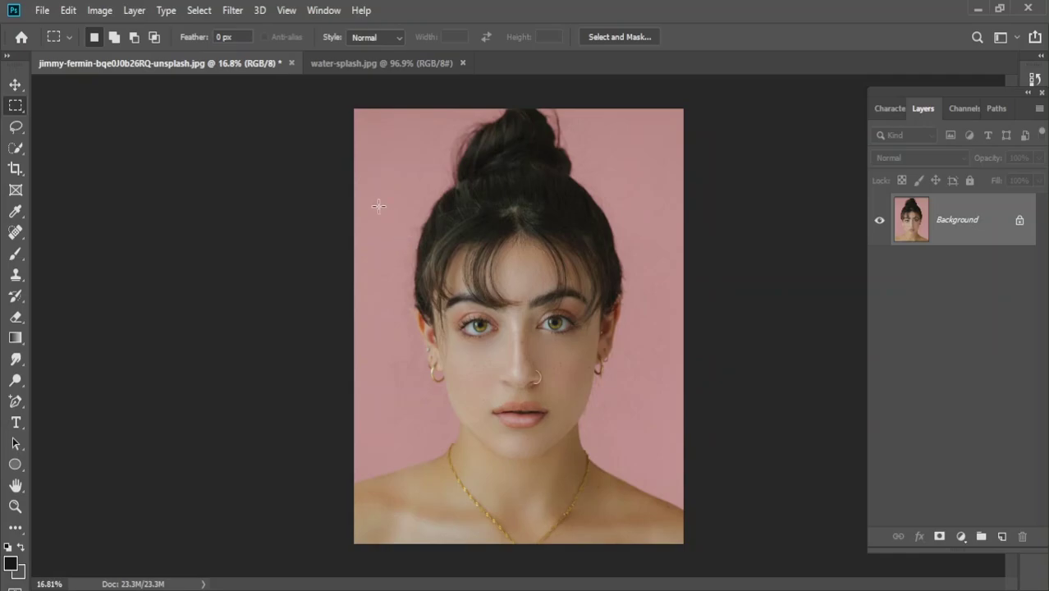
{"action": "left_click_drag", "start_coordinate": [379, 199], "coordinate": [659, 503]}
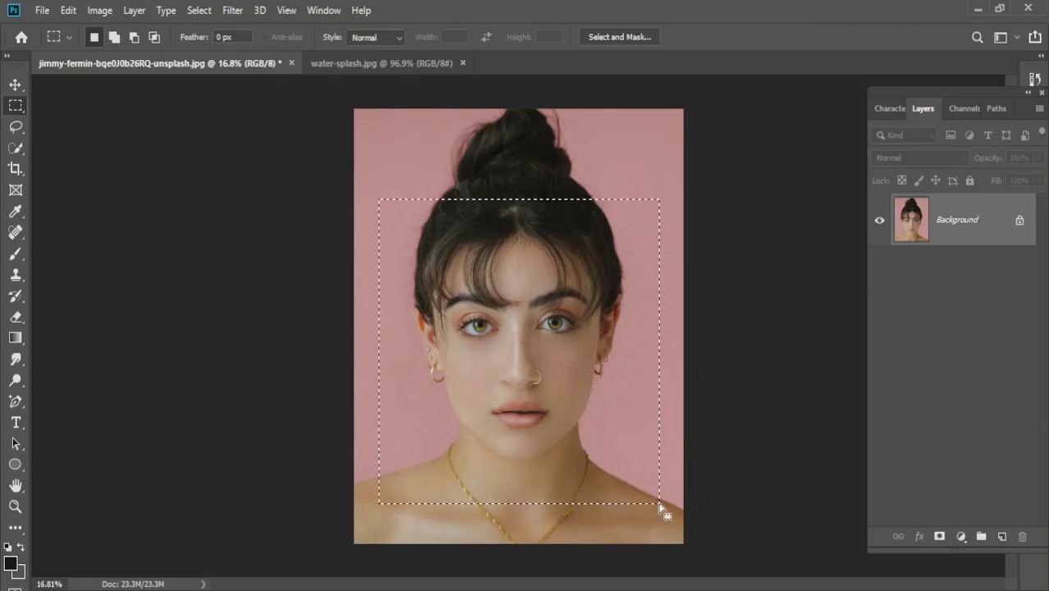
{"action": "left_click", "coordinate": [15, 84]}
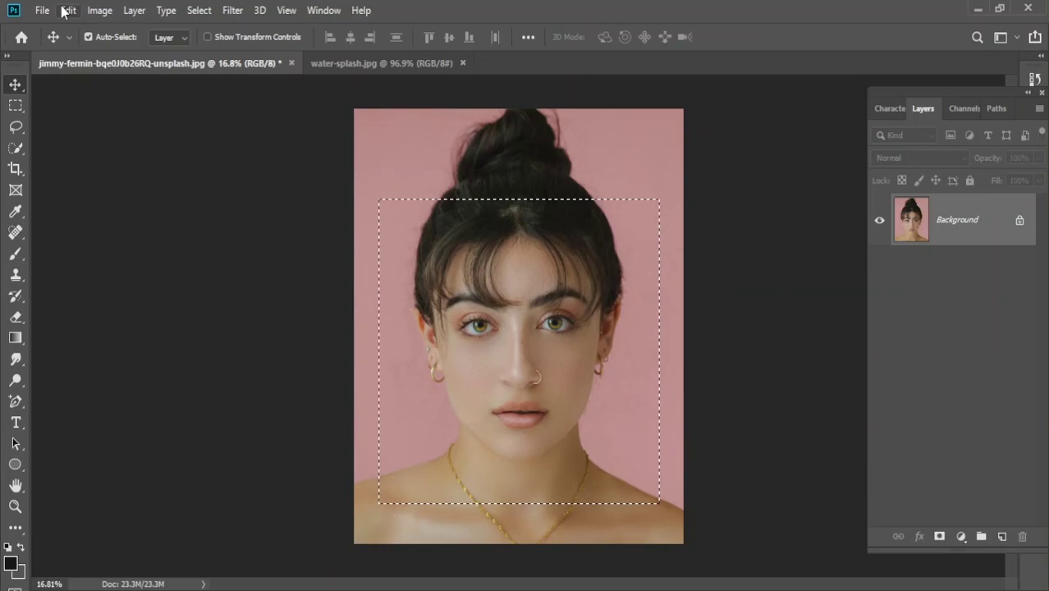
{"action": "left_click", "coordinate": [68, 11]}
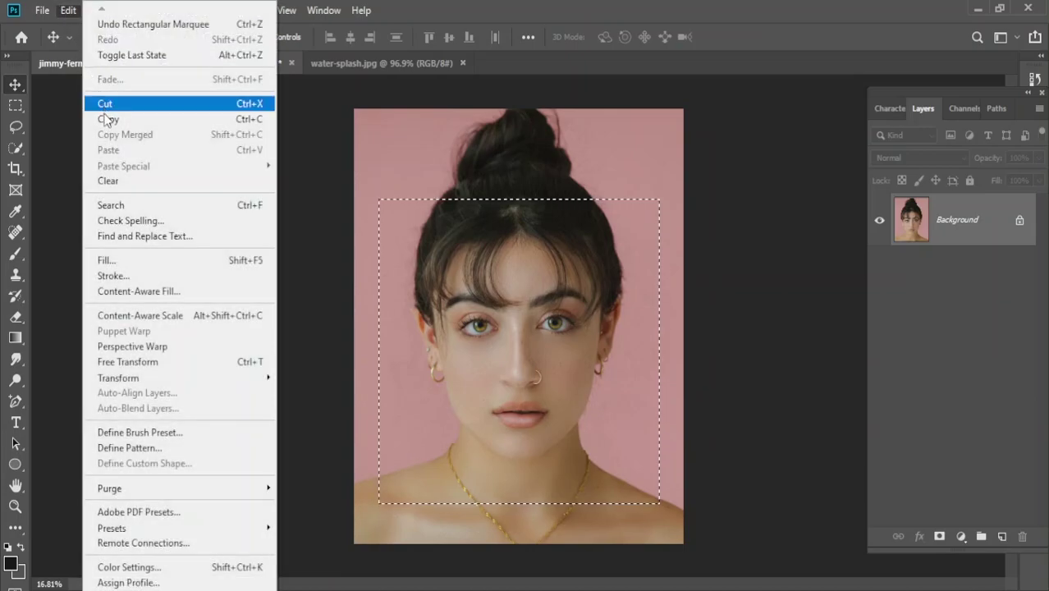
{"action": "left_click", "coordinate": [104, 119]}
{"action": "left_click", "coordinate": [41, 11]}
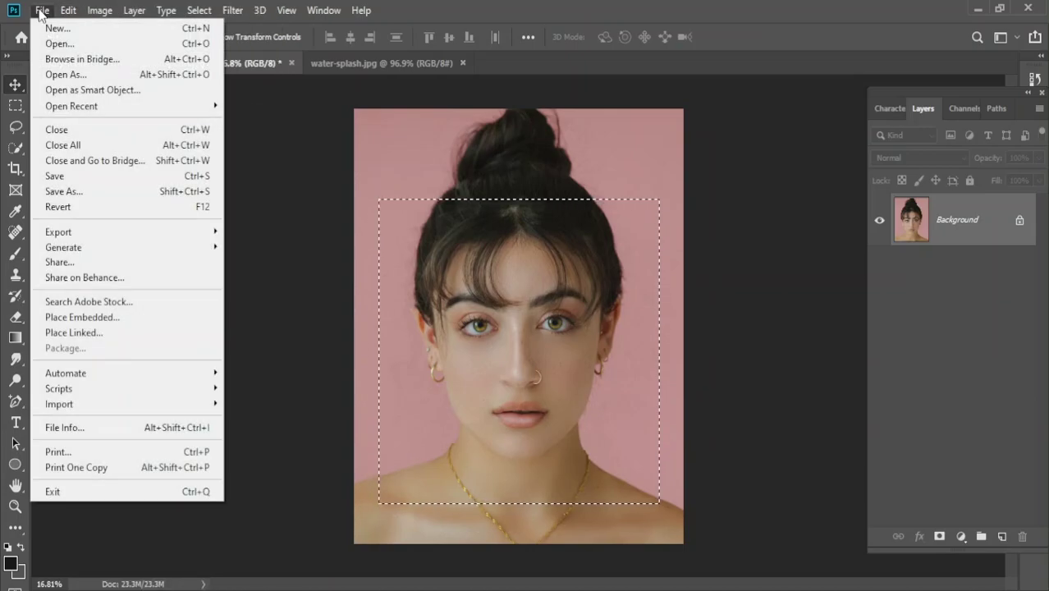
{"action": "left_click", "coordinate": [51, 28]}
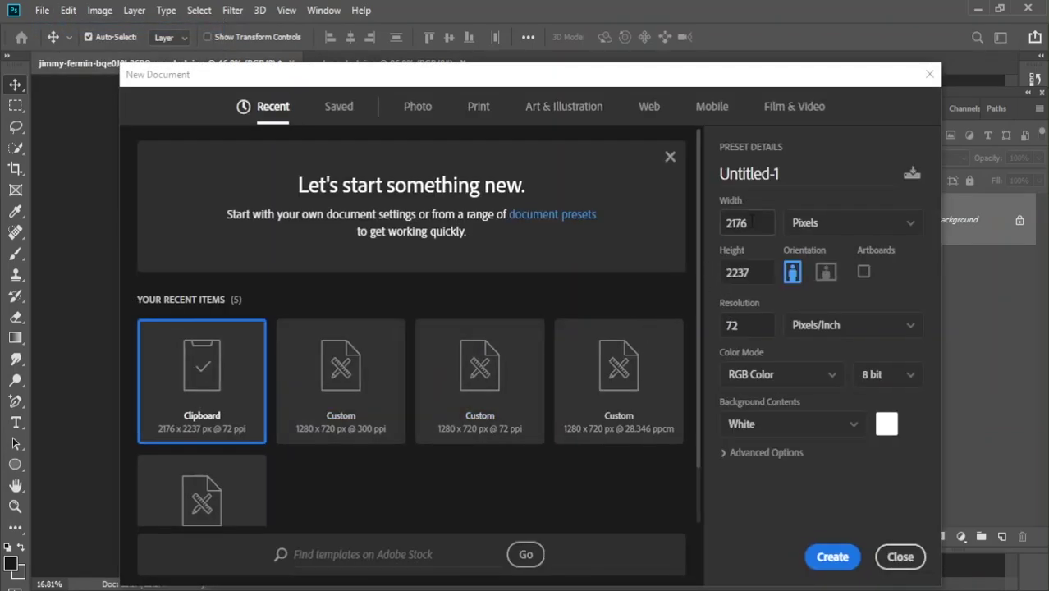
- Enter width 1280, height 720 and resolution 300 to create the blank Untitled-1 document
{"action": "double_click", "coordinate": [753, 222]}
{"action": "key", "text": "BackSpace"}
{"action": "type", "text": "1280"}
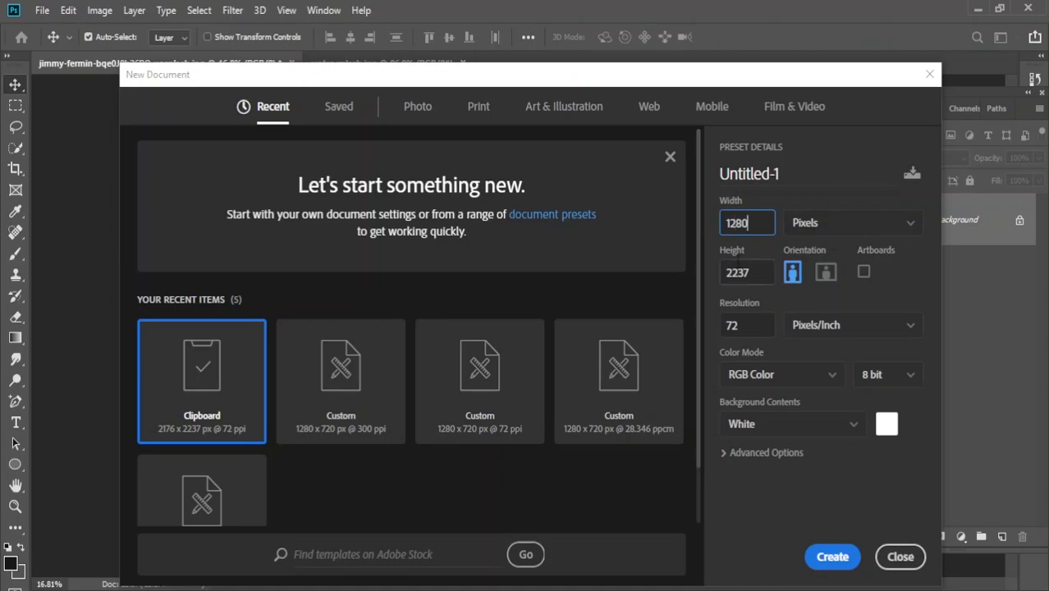
{"action": "double_click", "coordinate": [733, 277]}
{"action": "key", "text": "BackSpace"}
{"action": "type", "text": "720"}
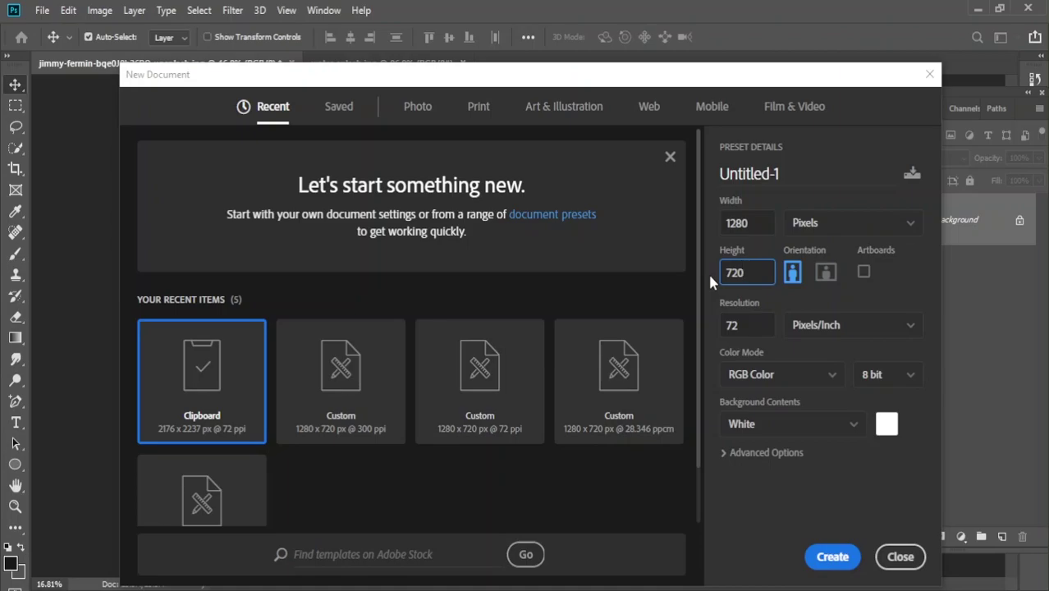
{"action": "double_click", "coordinate": [727, 329]}
{"action": "key", "text": "BackSpace"}
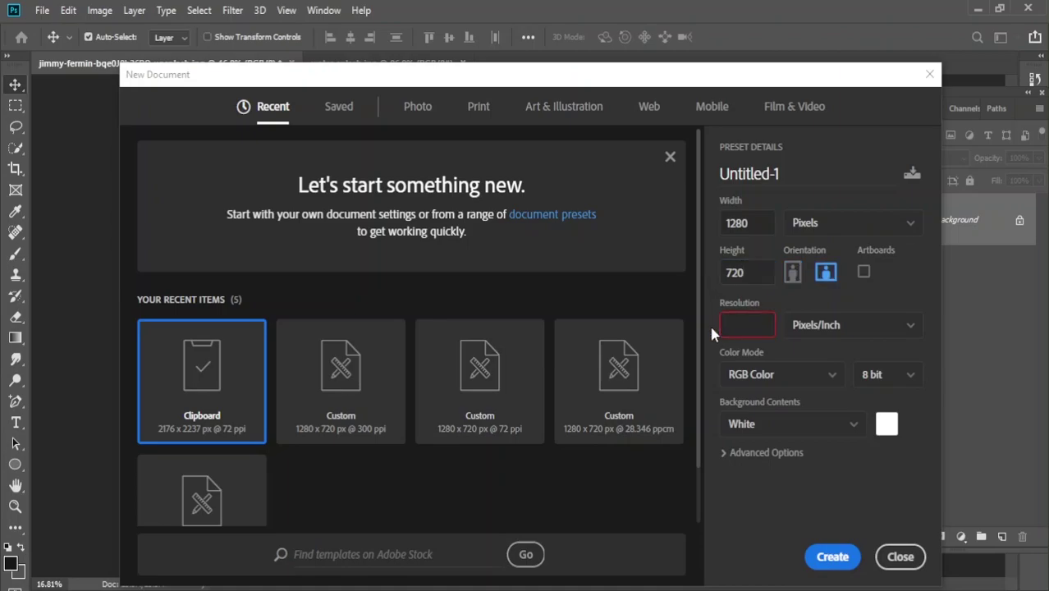
{"action": "type", "text": "300"}
{"action": "left_click", "coordinate": [832, 558]}
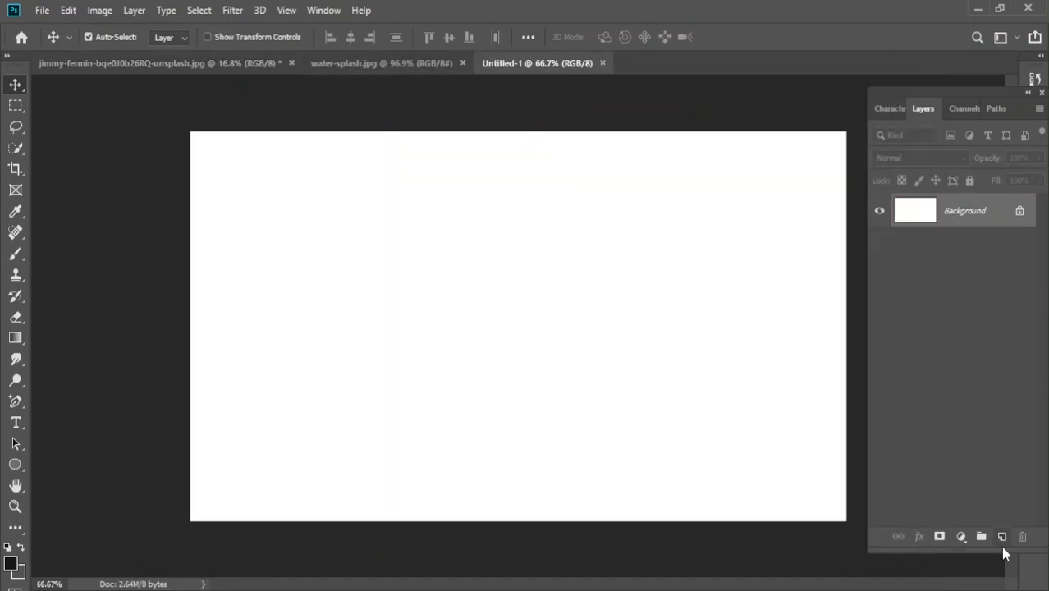
- Paste the copied portrait into a new empty layer
{"action": "left_click", "coordinate": [1001, 537]}
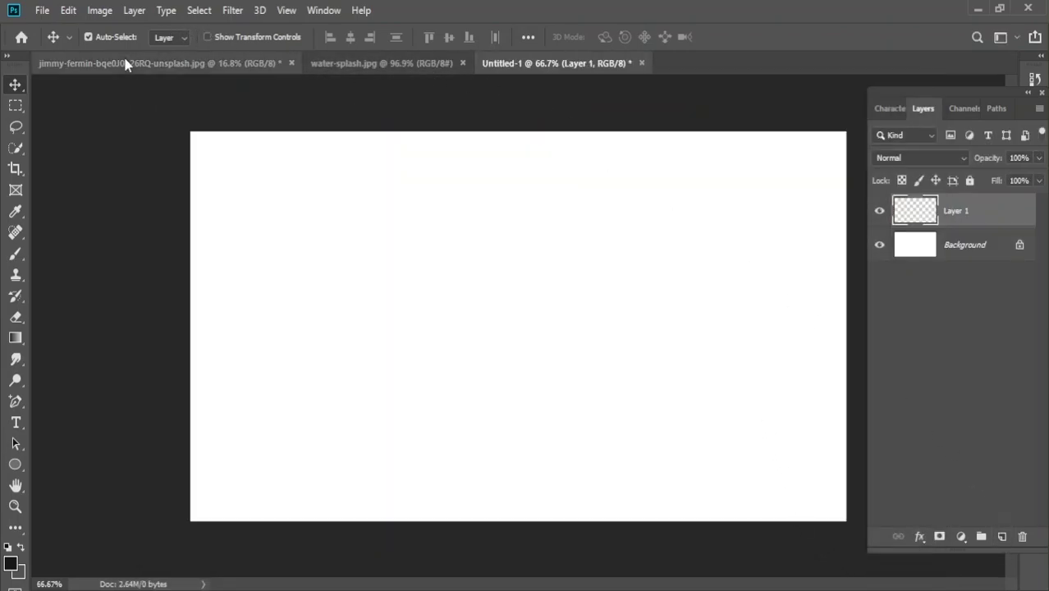
{"action": "key", "text": "ctrl"}
{"action": "key", "text": "ctrl+v"}
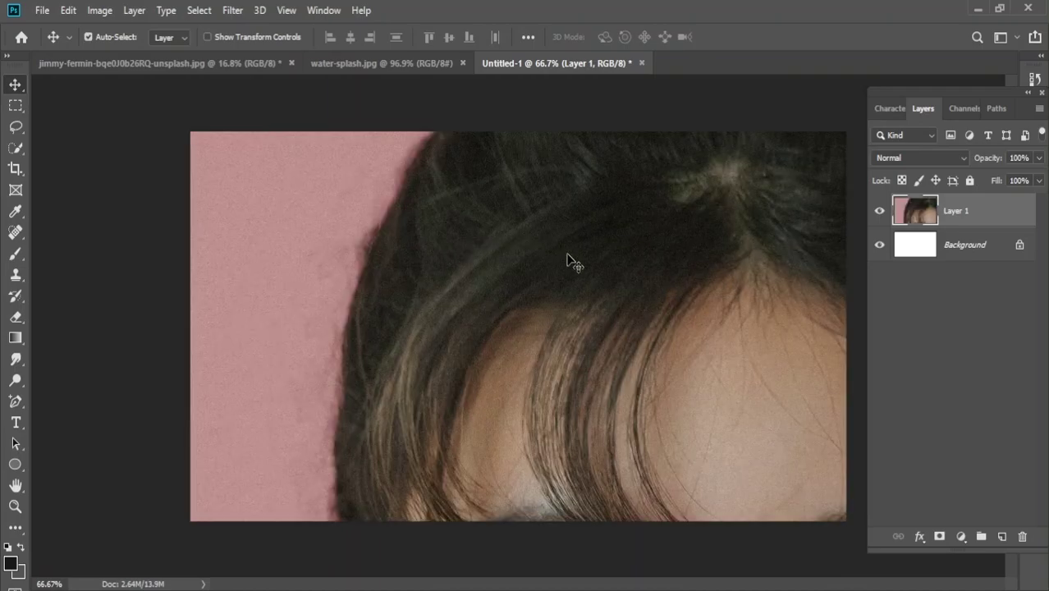
- Scale the portrait to about 117% and position it to fill the right side of the canvas
{"action": "key", "text": "ctrl+t"}
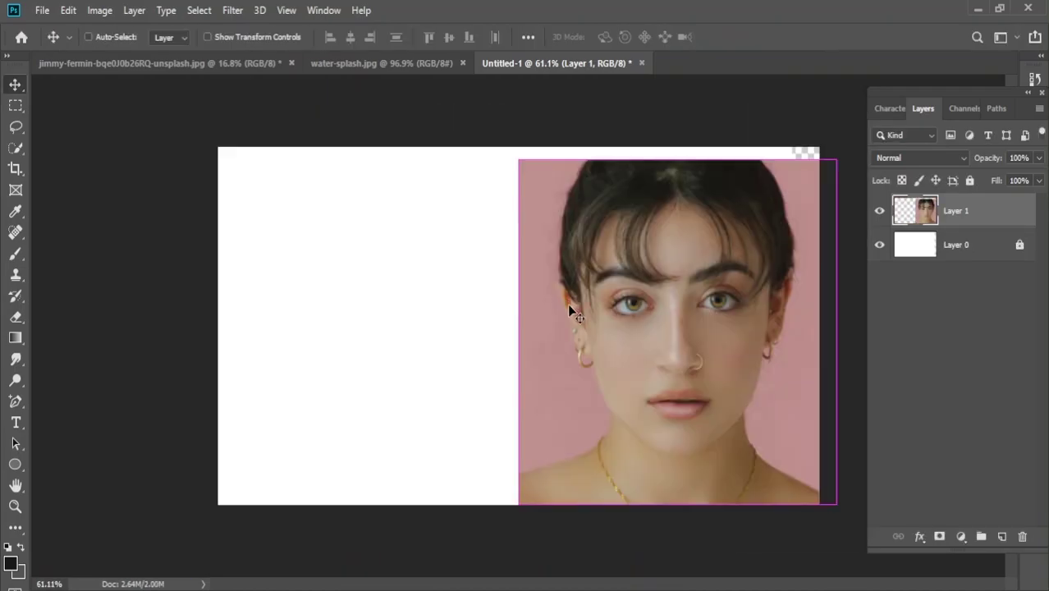
{"action": "key", "text": "ctrl+t"}
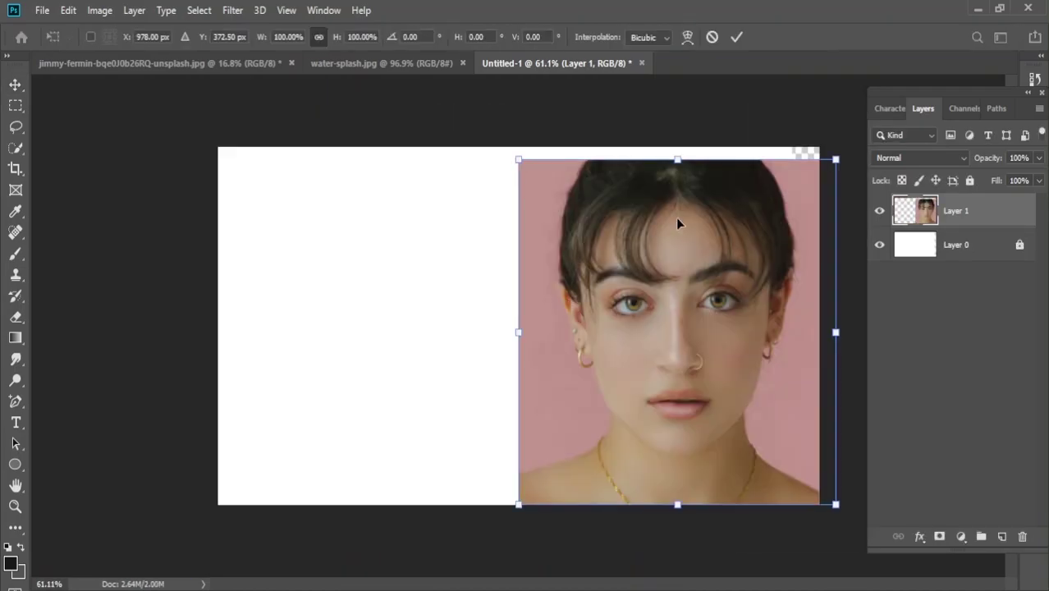
{"action": "left_click_drag", "start_coordinate": [677, 155], "coordinate": [685, 141]}
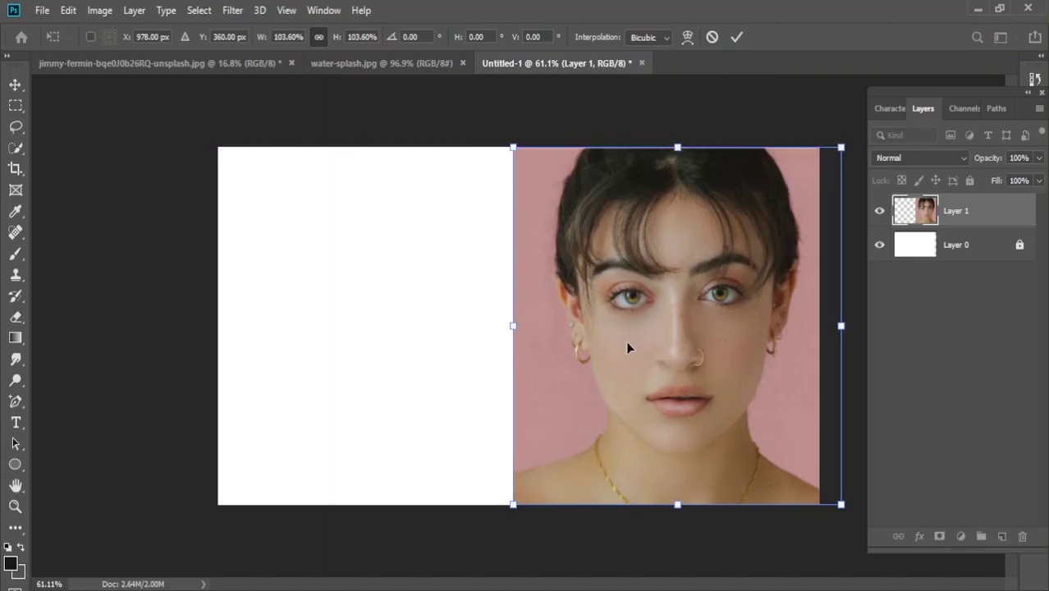
{"action": "left_click_drag", "start_coordinate": [842, 506], "coordinate": [887, 568]}
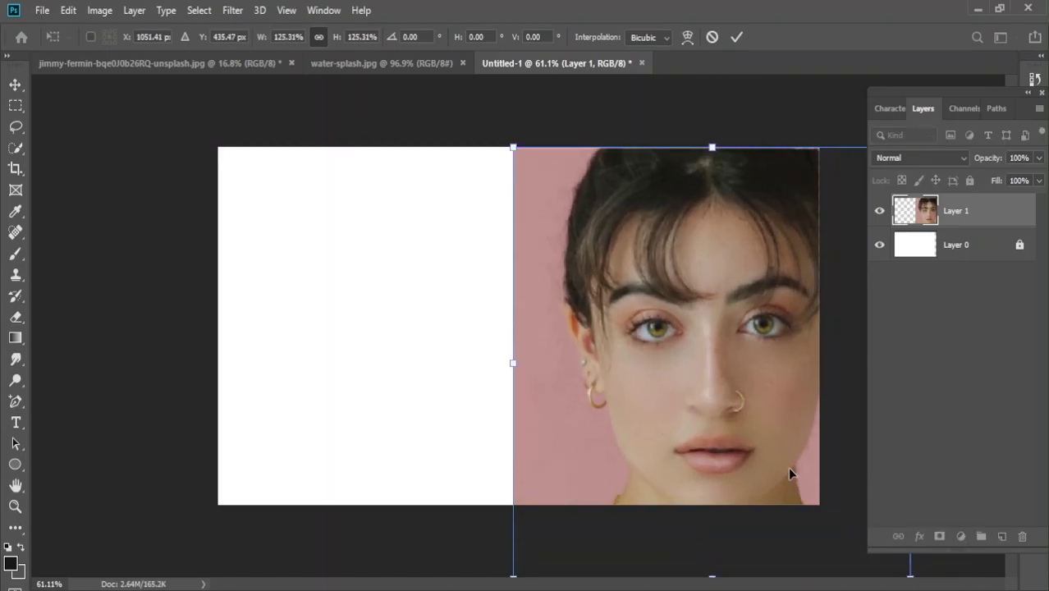
{"action": "left_click_drag", "start_coordinate": [788, 465], "coordinate": [750, 461]}
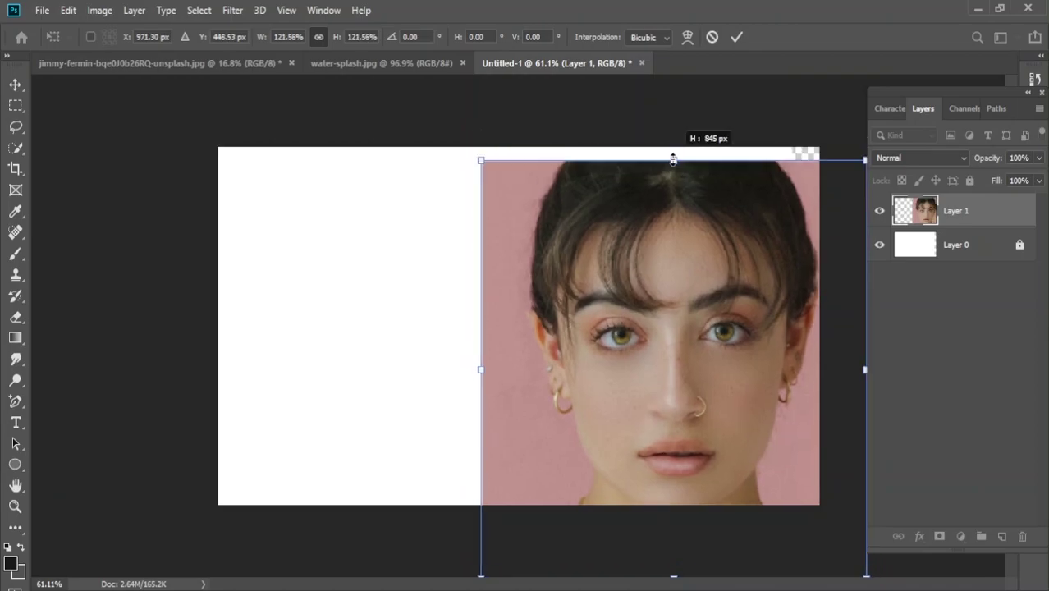
{"action": "left_click_drag", "start_coordinate": [670, 136], "coordinate": [673, 177]}
{"action": "left_click_drag", "start_coordinate": [659, 277], "coordinate": [670, 238]}
{"action": "left_click", "coordinate": [10, 85]}
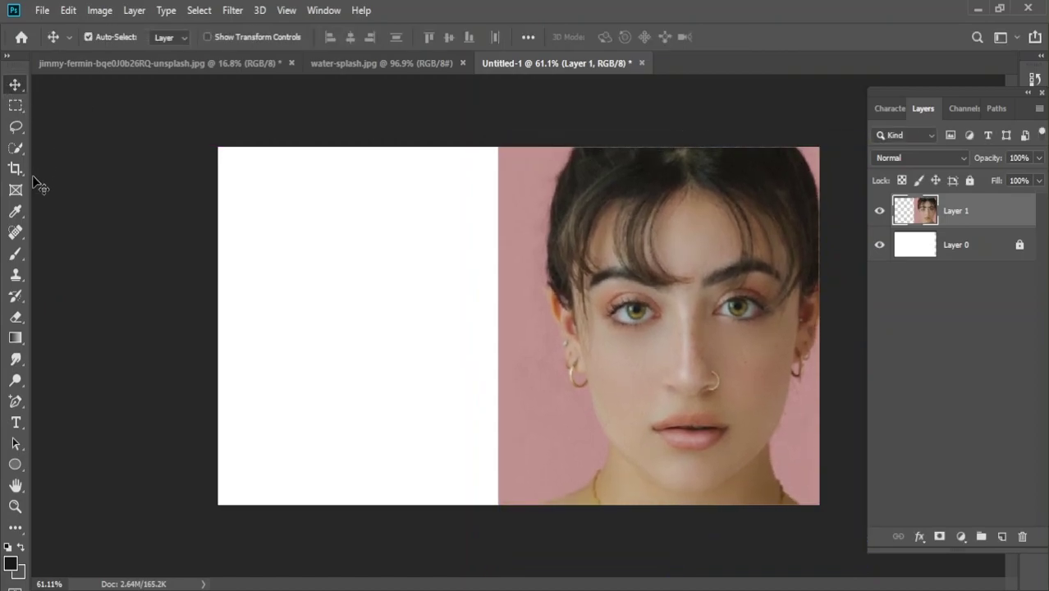
- Quick-select the pink background around her head, neck and ear
{"action": "left_click", "coordinate": [15, 148]}
{"action": "left_click", "coordinate": [78, 145]}
{"action": "left_click", "coordinate": [525, 177]}
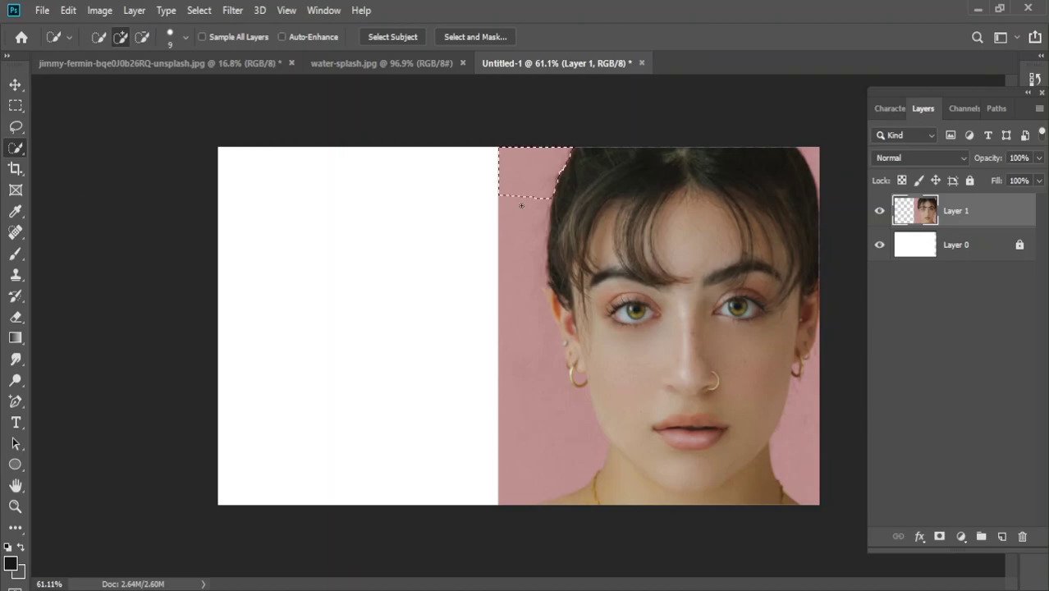
{"action": "left_click_drag", "start_coordinate": [515, 365], "coordinate": [517, 467]}
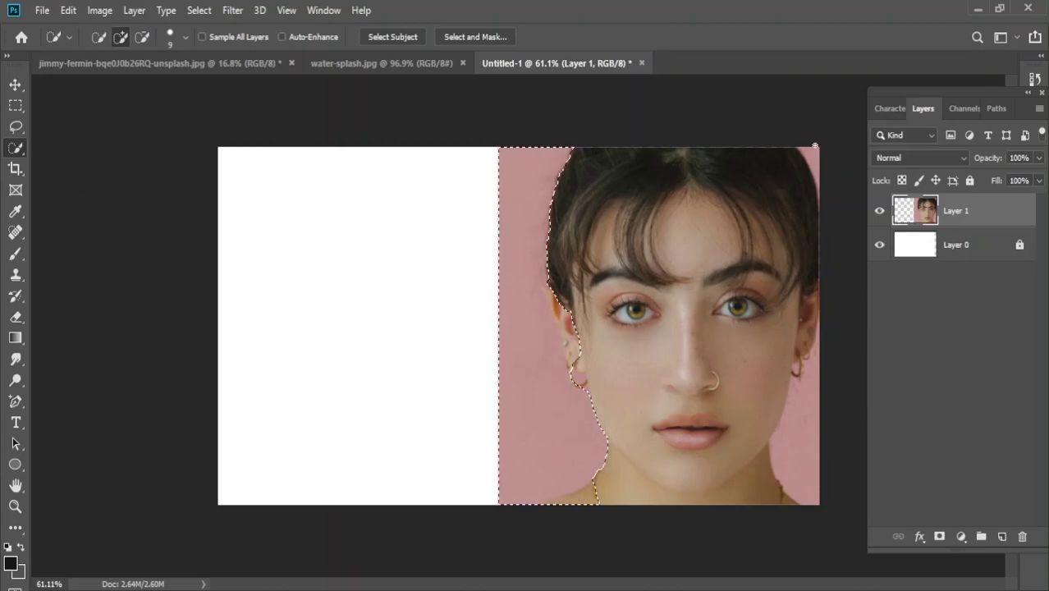
{"action": "left_click", "coordinate": [819, 182]}
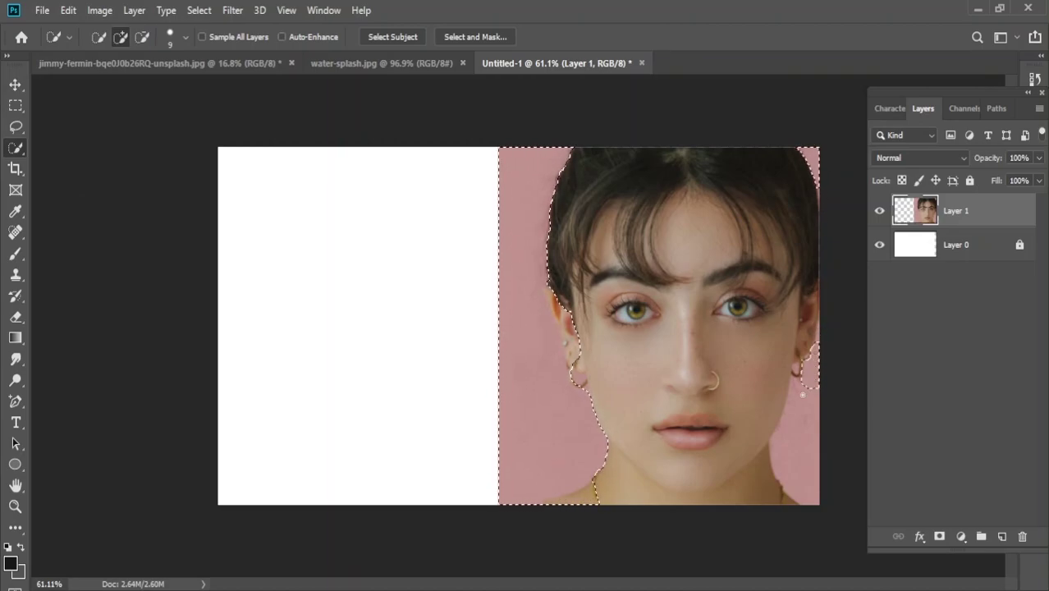
{"action": "left_click", "coordinate": [801, 399]}
- Refine the selection along the ear and add the pink area inside the earring loop
{"action": "scroll", "coordinate": [583, 285], "scroll_direction": "up", "scroll_amount": 5}
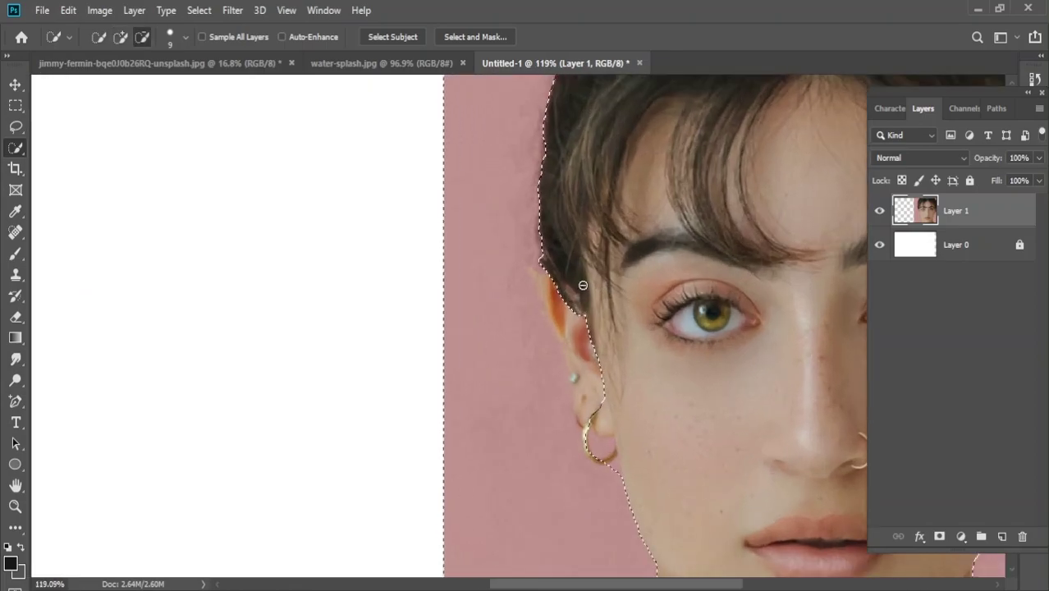
{"action": "mouse_move", "coordinate": [583, 285]}
{"action": "left_mouse_down"}
{"action": "mouse_move", "coordinate": [578, 364]}
{"action": "mouse_move", "coordinate": [592, 421]}
{"action": "left_mouse_up"}
{"action": "scroll", "coordinate": [580, 380], "scroll_direction": "up", "scroll_amount": 5}
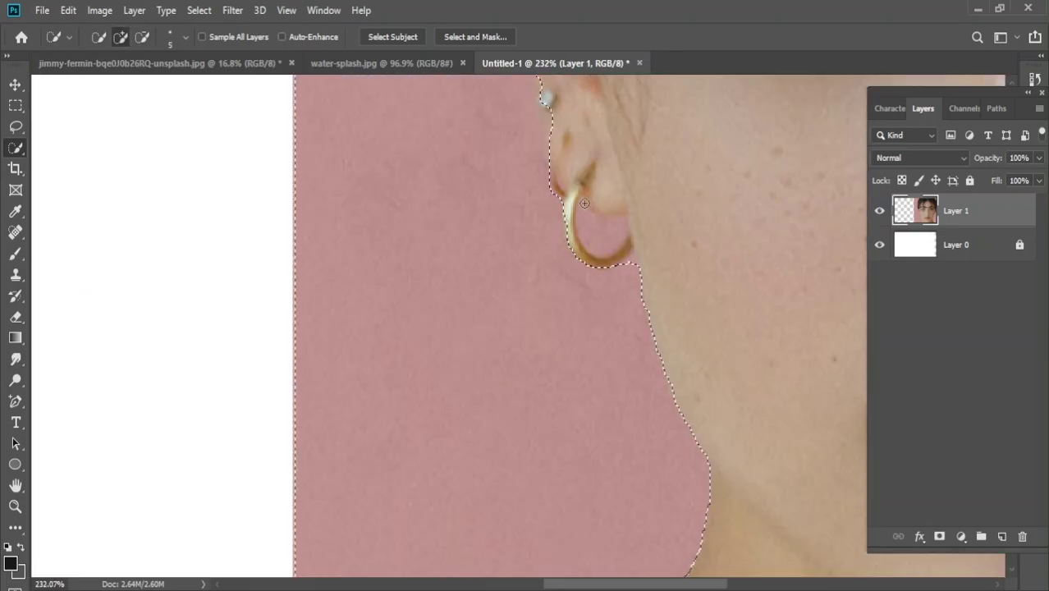
{"action": "key", "text": "bracketleft"}
{"action": "key", "text": "bracketleft"}
{"action": "key", "text": "bracketleft"}
{"action": "left_click", "coordinate": [614, 234], "text": "alt"}
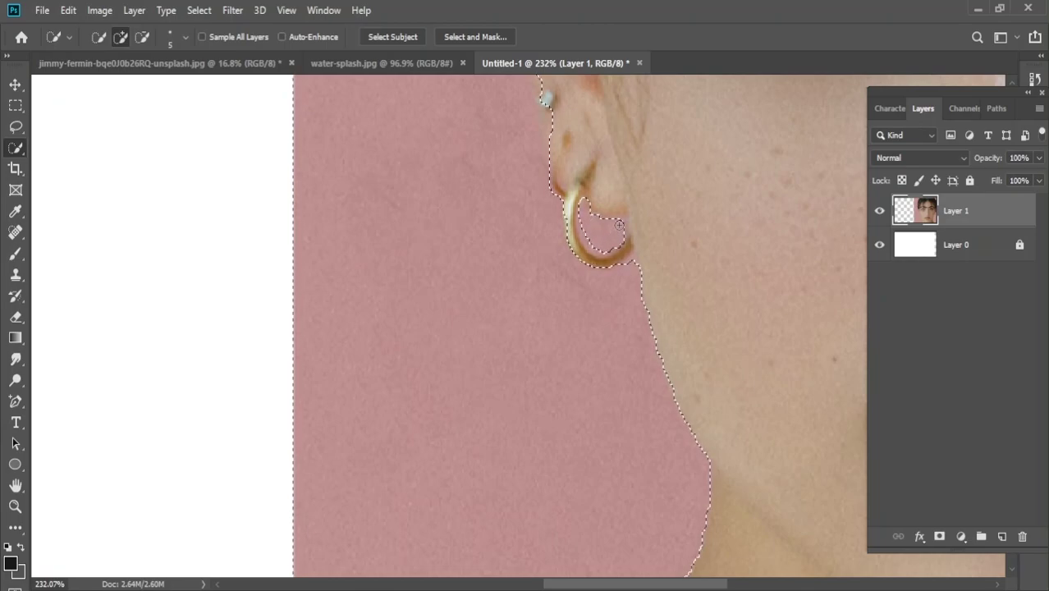
{"action": "left_click_drag", "start_coordinate": [615, 234], "coordinate": [565, 190]}
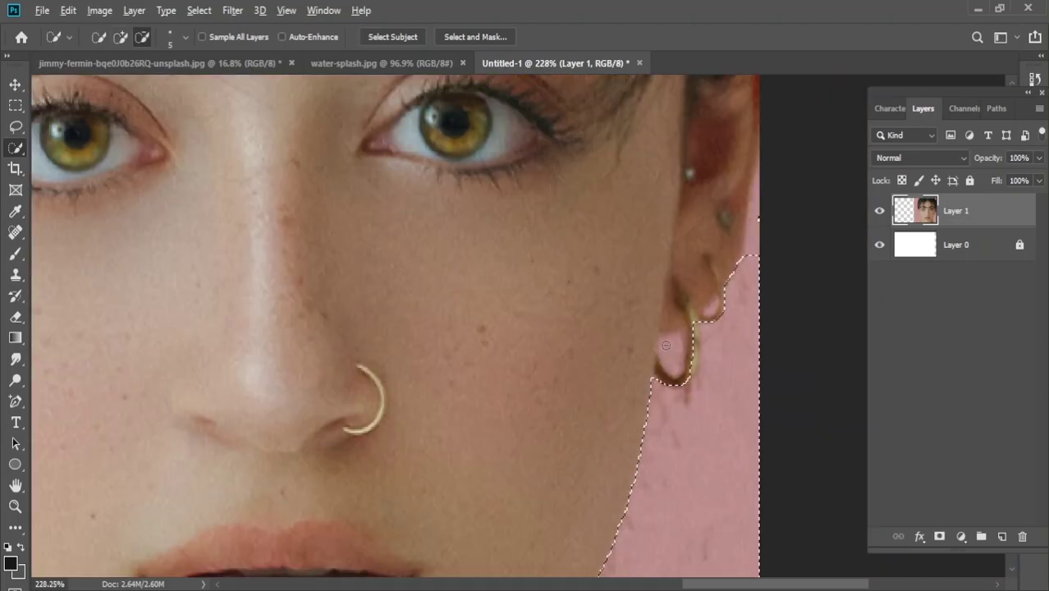
{"action": "mouse_move", "coordinate": [666, 346]}
{"action": "left_mouse_down"}
{"action": "mouse_move", "coordinate": [661, 332]}
{"action": "mouse_move", "coordinate": [691, 349]}
{"action": "left_mouse_up"}
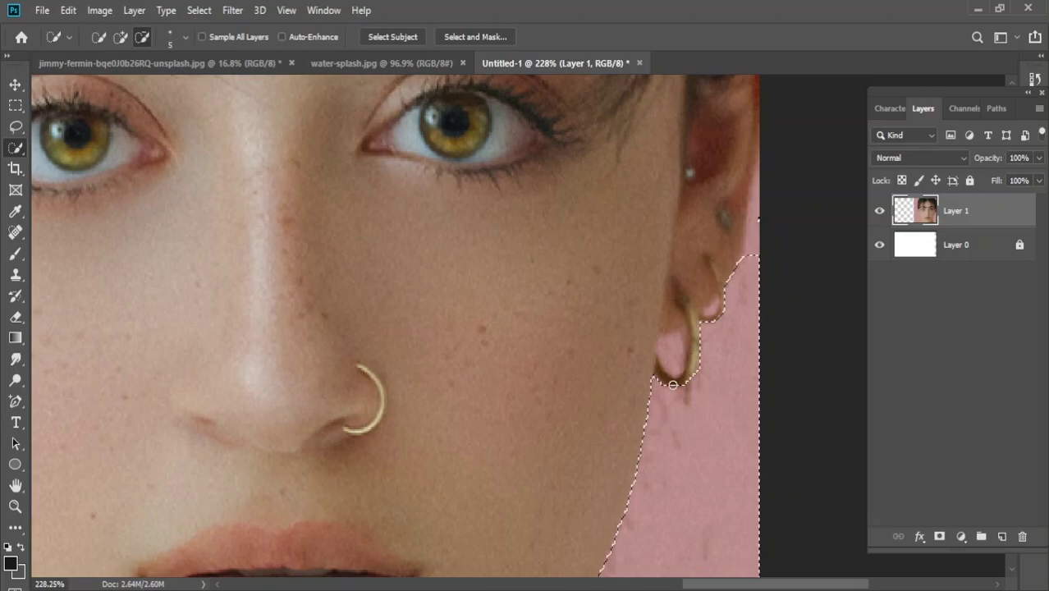
{"action": "mouse_move", "coordinate": [688, 357]}
{"action": "left_mouse_down"}
{"action": "mouse_move", "coordinate": [685, 388]}
{"action": "mouse_move", "coordinate": [680, 353]}
{"action": "left_mouse_up"}
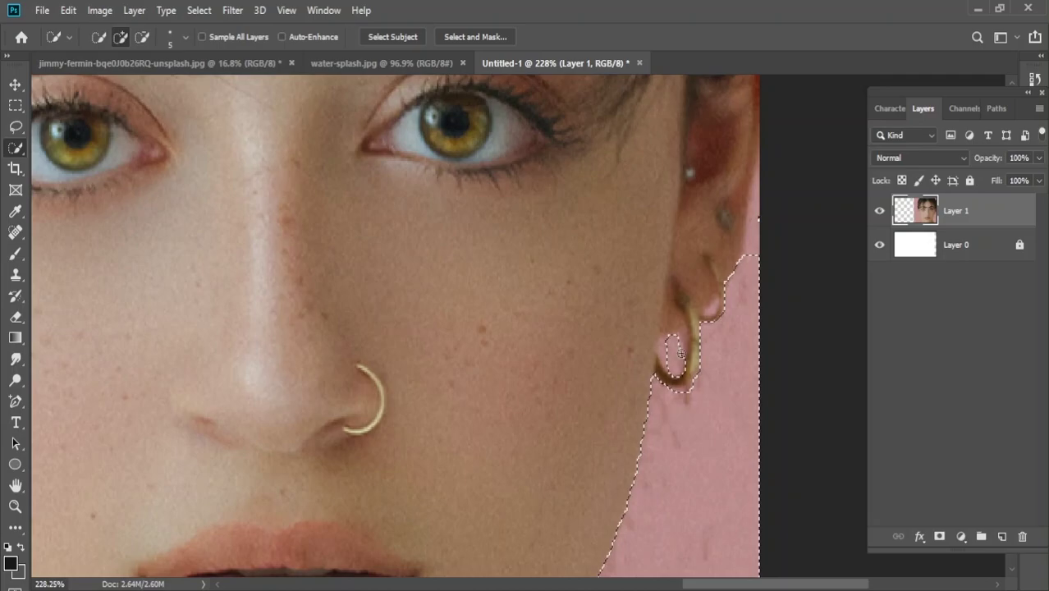
{"action": "scroll", "coordinate": [679, 353], "scroll_direction": "down", "scroll_amount": 5}
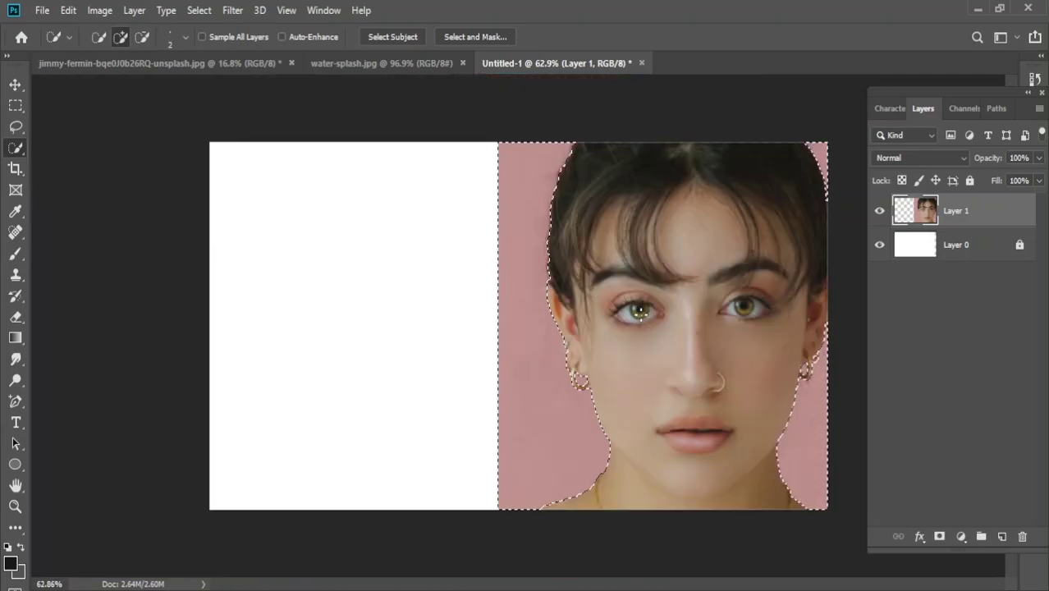
- Delete the selected pink background, hide white Layer 0, and add a new layer below Layer 1
{"action": "key", "text": "Delete"}
{"action": "left_click", "coordinate": [879, 245]}
{"action": "key", "text": "ctrl+d"}
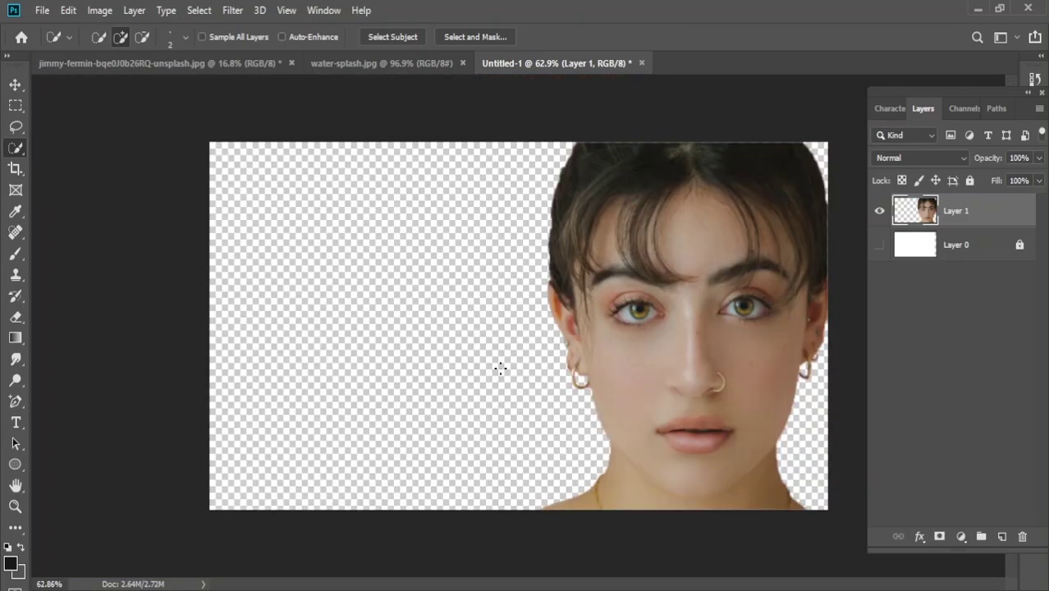
{"action": "left_click", "coordinate": [1002, 537]}
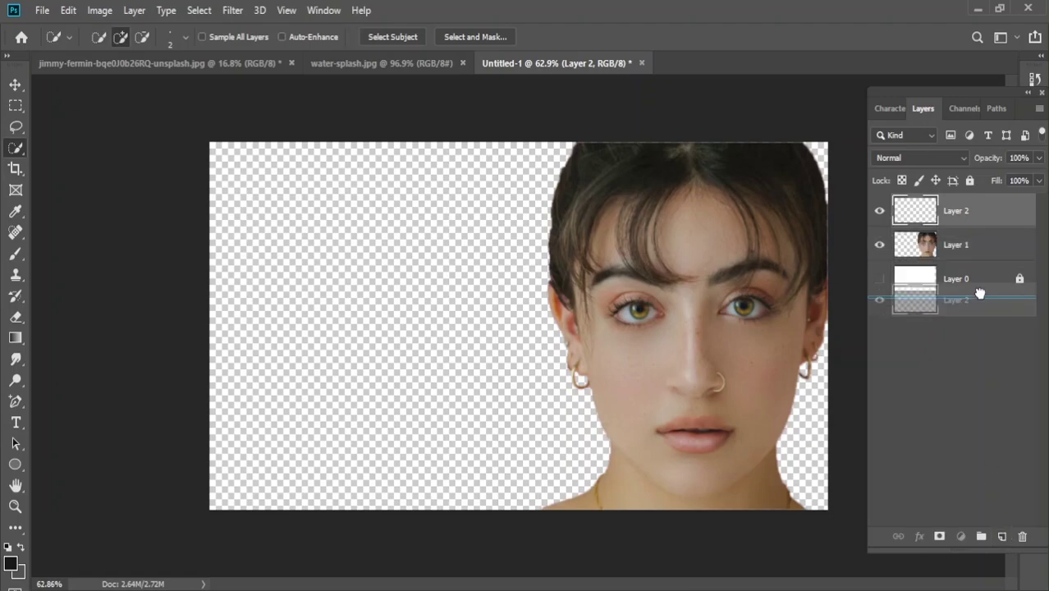
{"action": "mouse_move", "coordinate": [982, 211]}
{"action": "left_mouse_down"}
{"action": "mouse_move", "coordinate": [975, 306]}
{"action": "mouse_move", "coordinate": [966, 246]}
{"action": "left_mouse_up"}
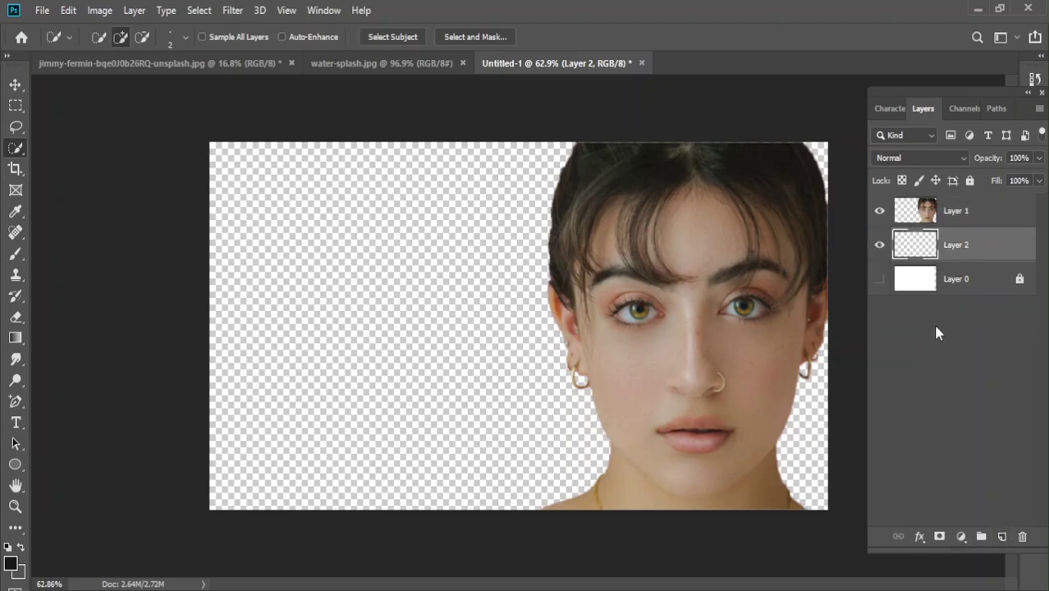
{"action": "left_click", "coordinate": [961, 536]}
- Add a #181818 Solid Color fill layer and give Layer 1 a layer mask
{"action": "left_click", "coordinate": [958, 251]}
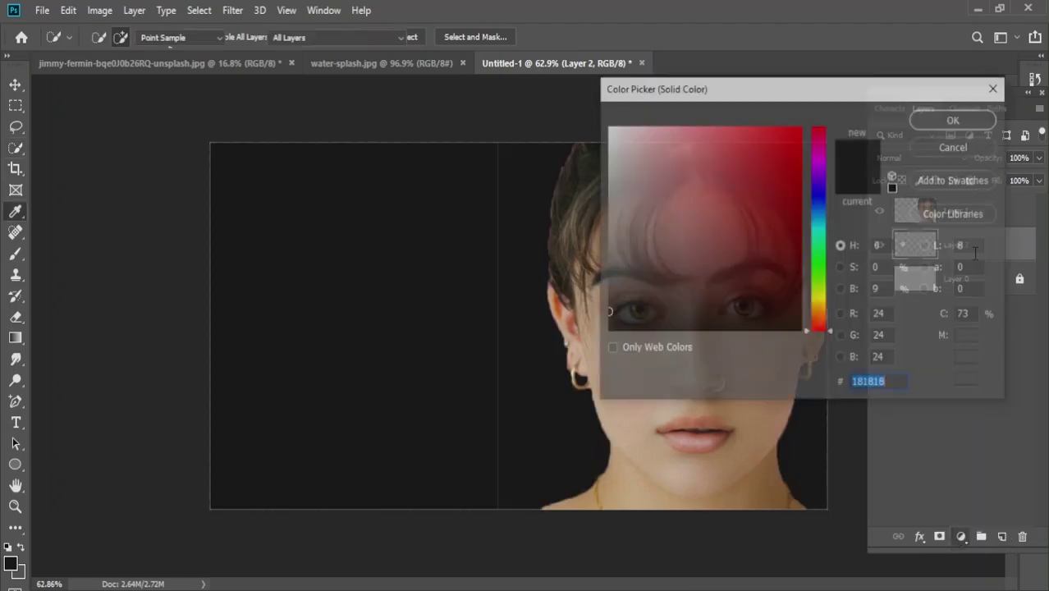
{"action": "left_click", "coordinate": [920, 117]}
{"action": "left_click", "coordinate": [15, 84]}
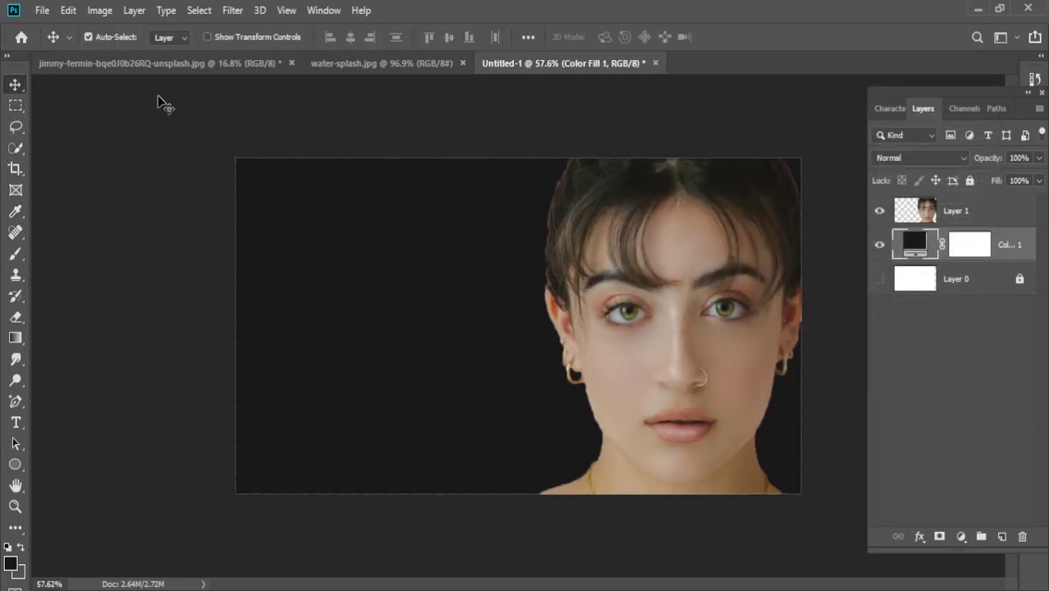
{"action": "left_click", "coordinate": [896, 215]}
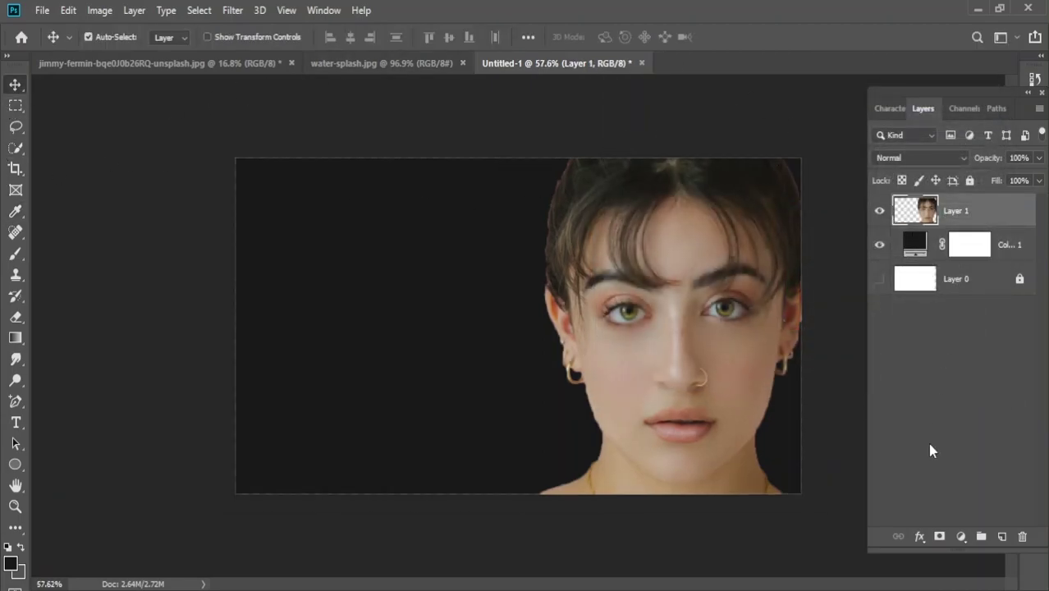
{"action": "left_click", "coordinate": [938, 537]}
- Paint black at 19% brush opacity on Layer 1's mask to soften the hair edges
{"action": "left_click", "coordinate": [15, 253]}
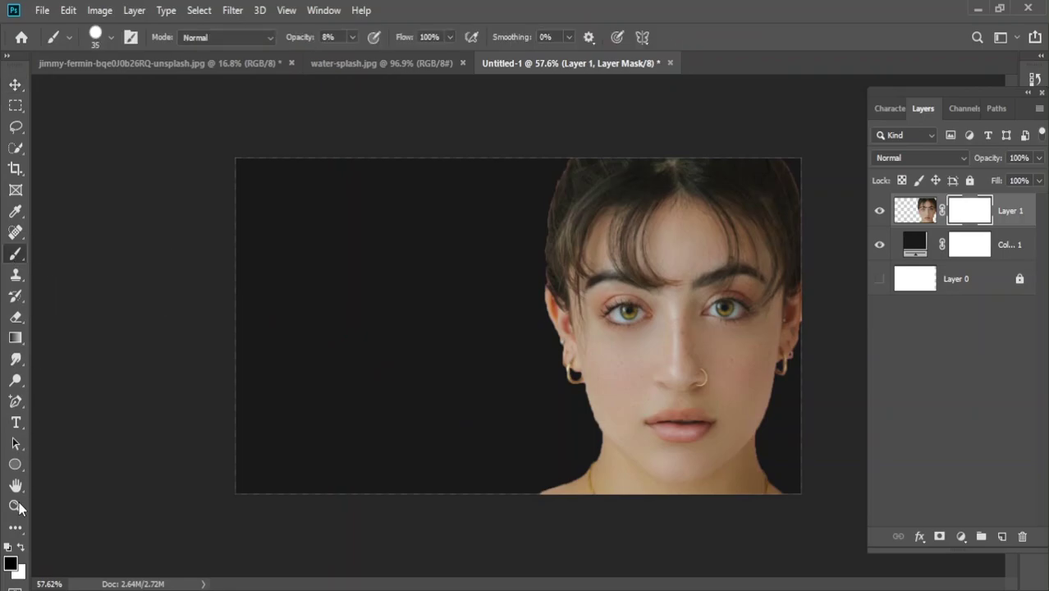
{"action": "left_click", "coordinate": [10, 563]}
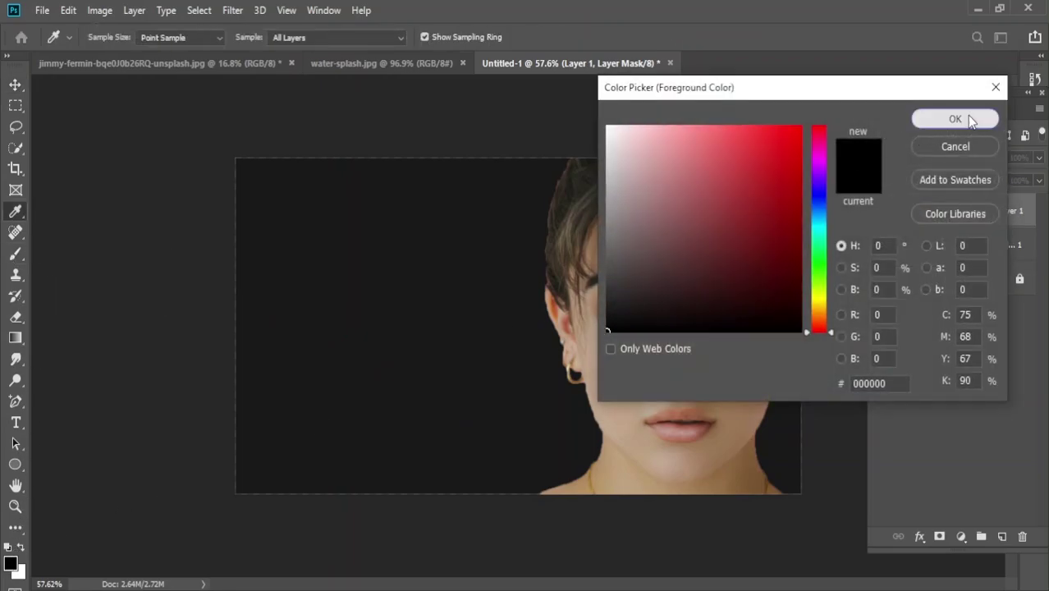
{"action": "left_click", "coordinate": [954, 119]}
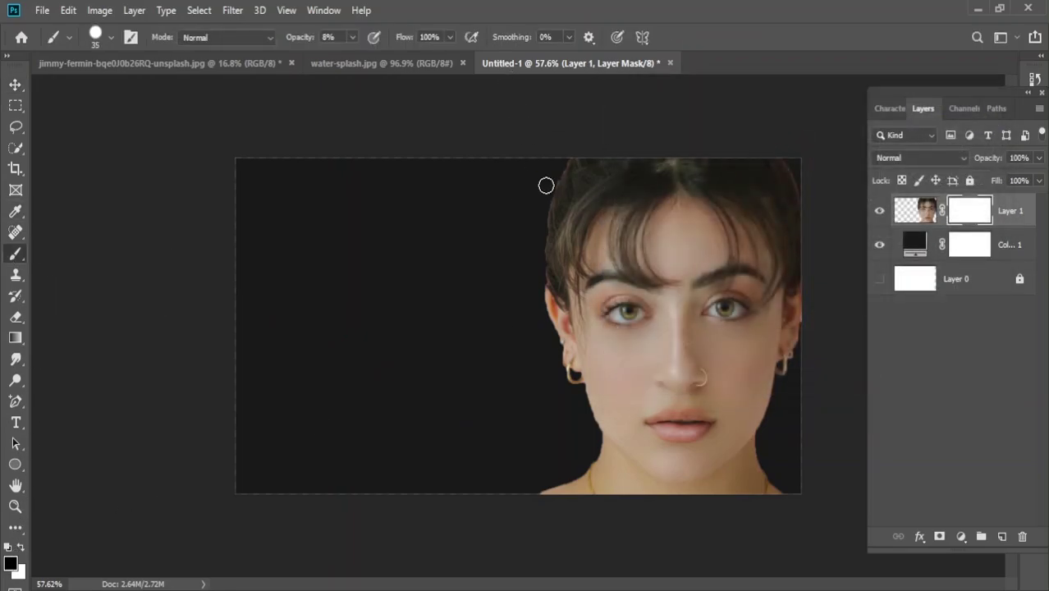
{"action": "scroll", "coordinate": [545, 185], "scroll_direction": "up", "scroll_amount": 3}
{"action": "left_click_drag", "start_coordinate": [584, 98], "coordinate": [567, 117]}
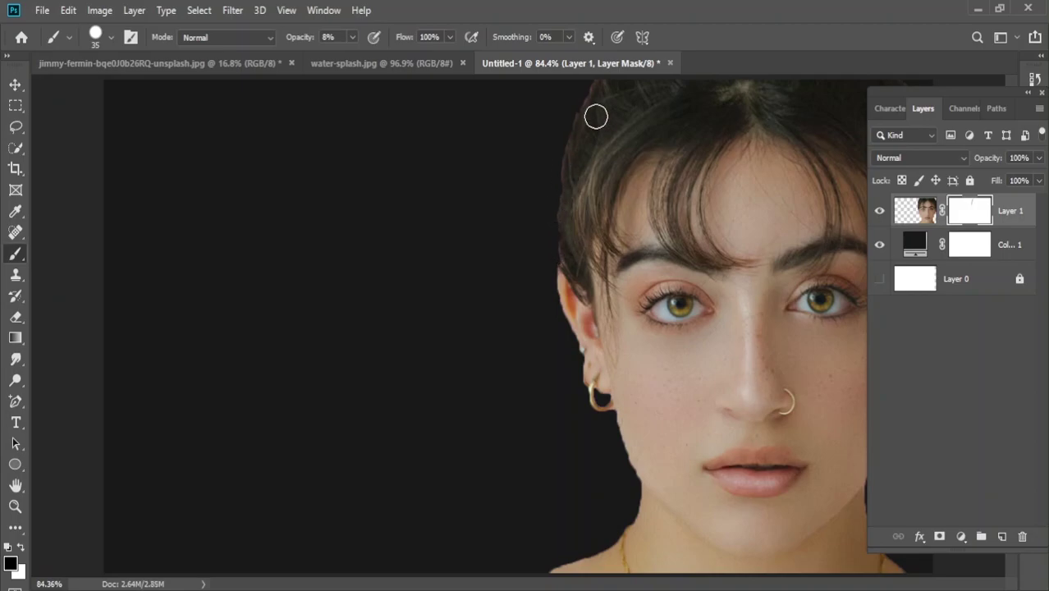
{"action": "key", "text": "1"}
{"action": "key", "text": "9"}
{"action": "scroll", "coordinate": [803, 197], "scroll_direction": "up", "scroll_amount": 1}
{"action": "scroll", "coordinate": [543, 244], "scroll_direction": "right", "scroll_amount": 3}
{"action": "scroll", "coordinate": [612, 99], "scroll_direction": "right", "scroll_amount": 2}
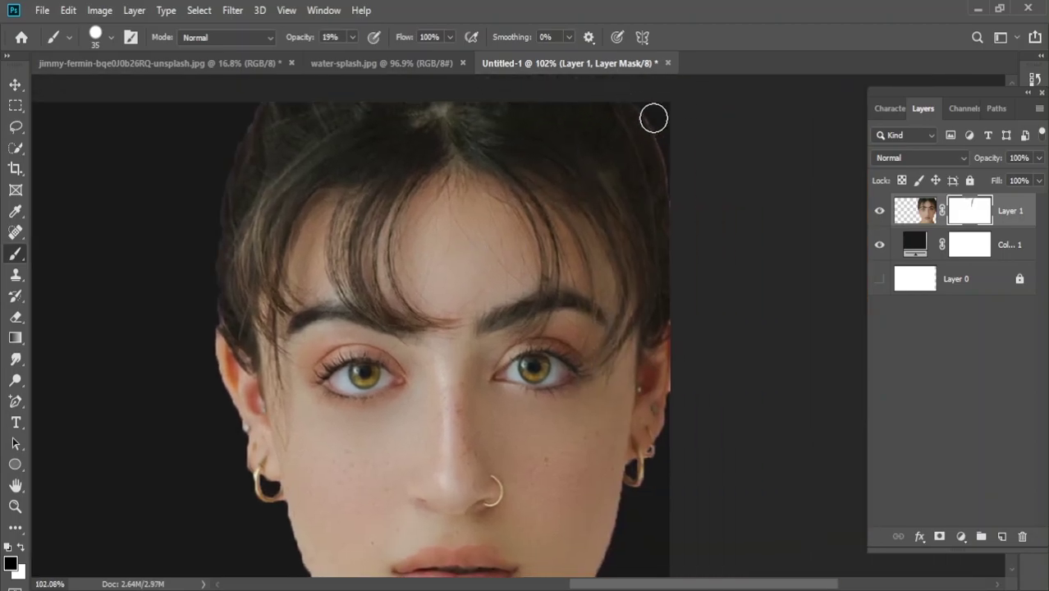
{"action": "left_click_drag", "start_coordinate": [679, 170], "coordinate": [681, 203]}
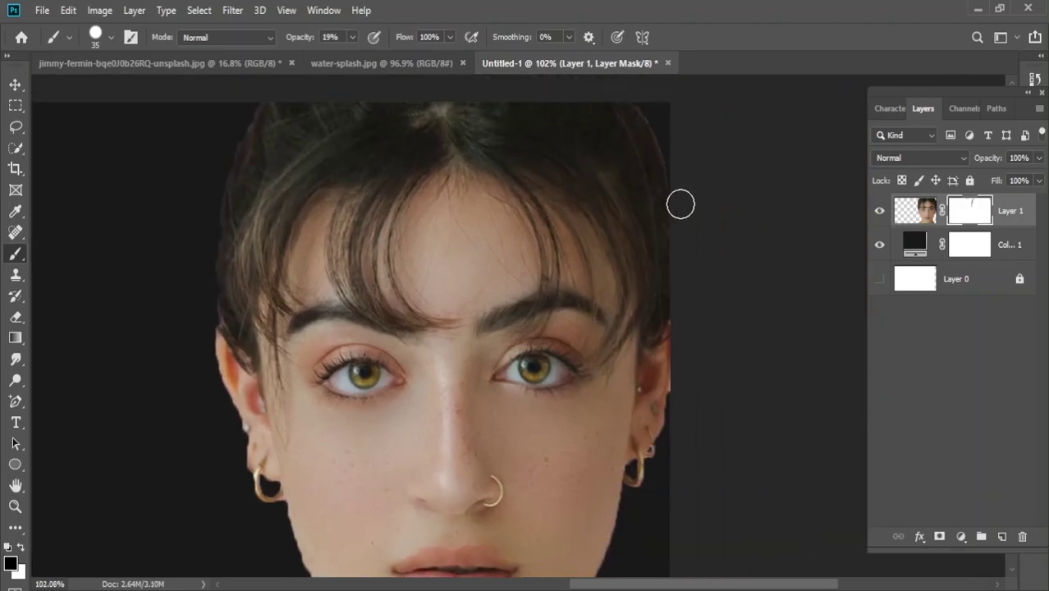
- Cancel the stray transform and drag the water-splash image into Untitled-1 as Layer 2
{"action": "key", "text": "ctrl+t"}
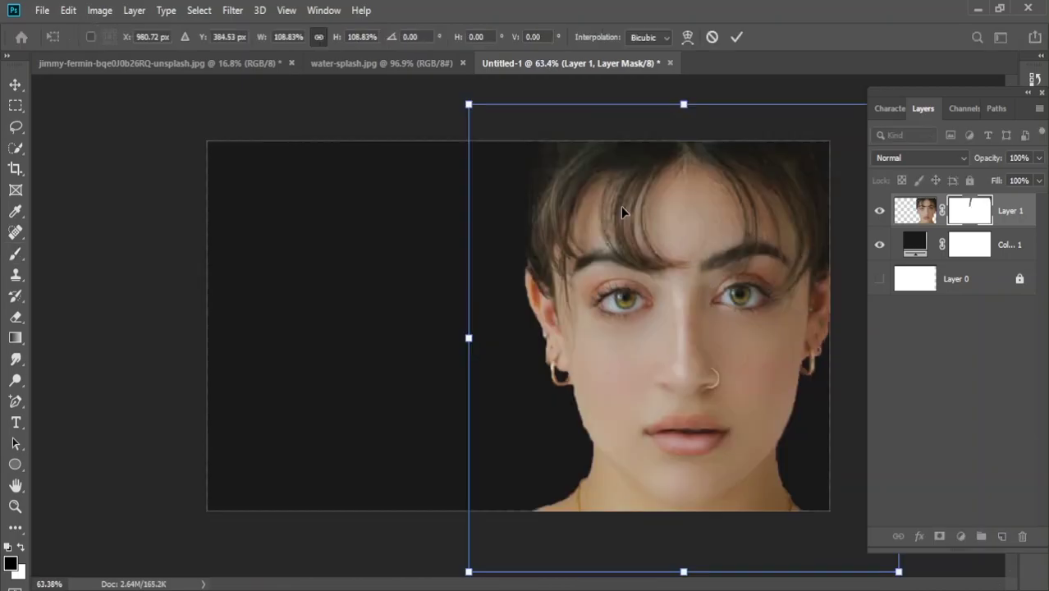
{"action": "key", "text": "v"}
{"action": "key", "text": "Return"}
{"action": "left_click", "coordinate": [381, 63]}
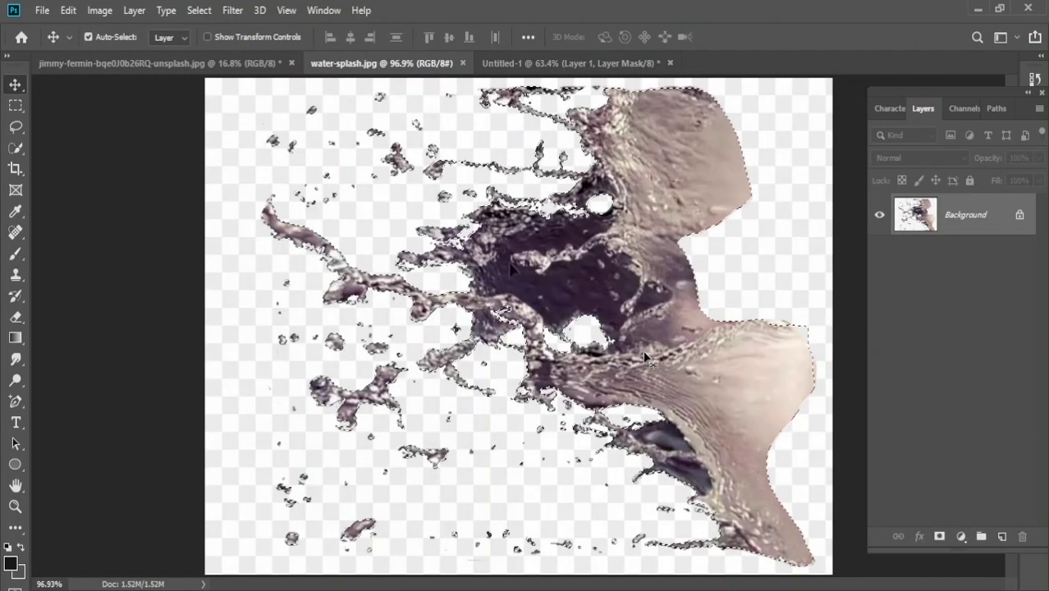
{"action": "mouse_move", "coordinate": [574, 246]}
{"action": "left_mouse_down"}
{"action": "mouse_move", "coordinate": [535, 66]}
{"action": "mouse_move", "coordinate": [475, 368]}
{"action": "mouse_move", "coordinate": [586, 357]}
{"action": "left_mouse_up"}
- Scale the splash to 105.9% and rotate it 3.3° over the left side of her face
{"action": "key", "text": "ctrl+t"}
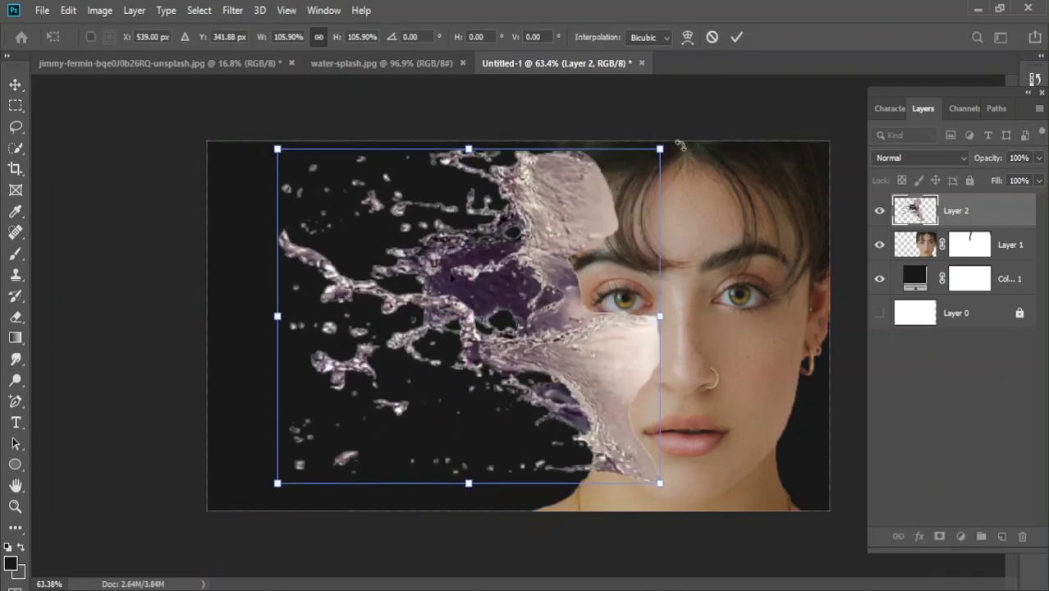
{"action": "left_click_drag", "start_coordinate": [679, 145], "coordinate": [684, 154]}
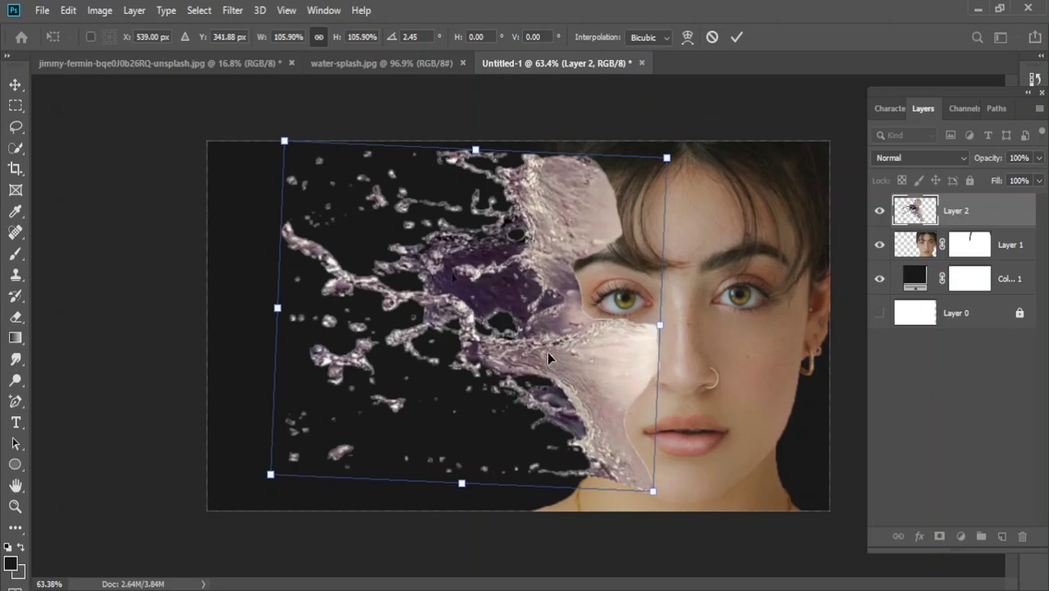
{"action": "left_click_drag", "start_coordinate": [510, 327], "coordinate": [510, 312]}
{"action": "left_click_drag", "start_coordinate": [190, 129], "coordinate": [186, 123]}
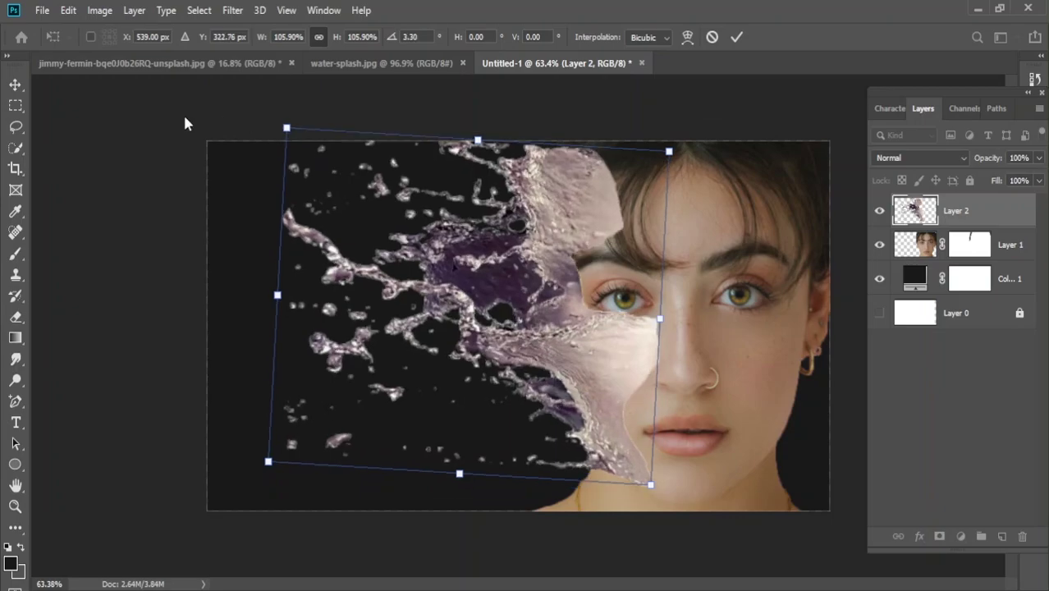
{"action": "left_click", "coordinate": [14, 85]}
{"action": "left_click", "coordinate": [928, 252]}
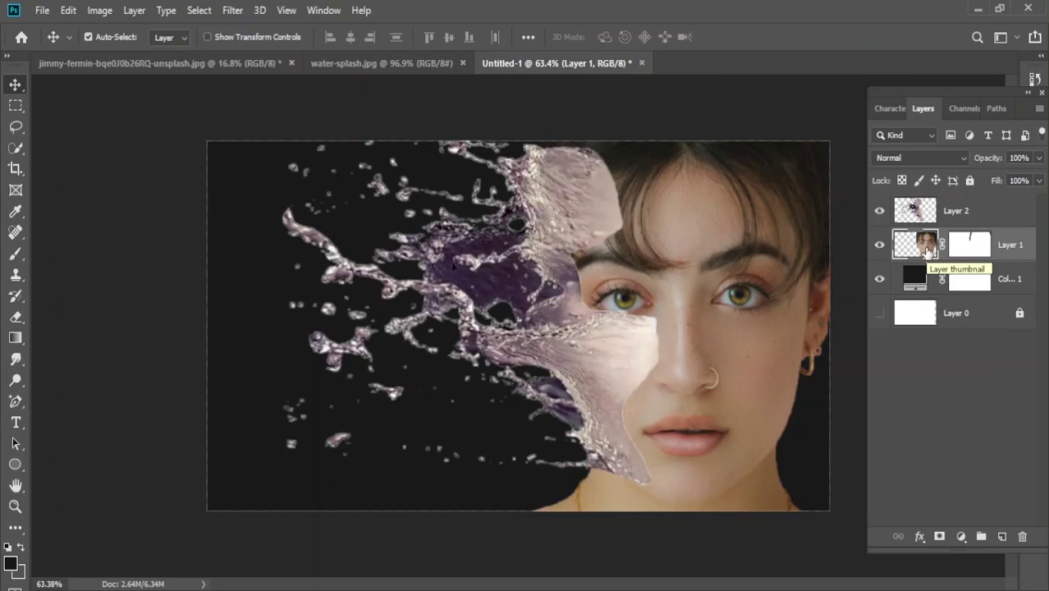
- Drop Layer 1's saturation toward -97 with Hue/Saturation so her skin turns nearly grey
{"action": "left_click", "coordinate": [96, 11]}
{"action": "left_click", "coordinate": [311, 145]}
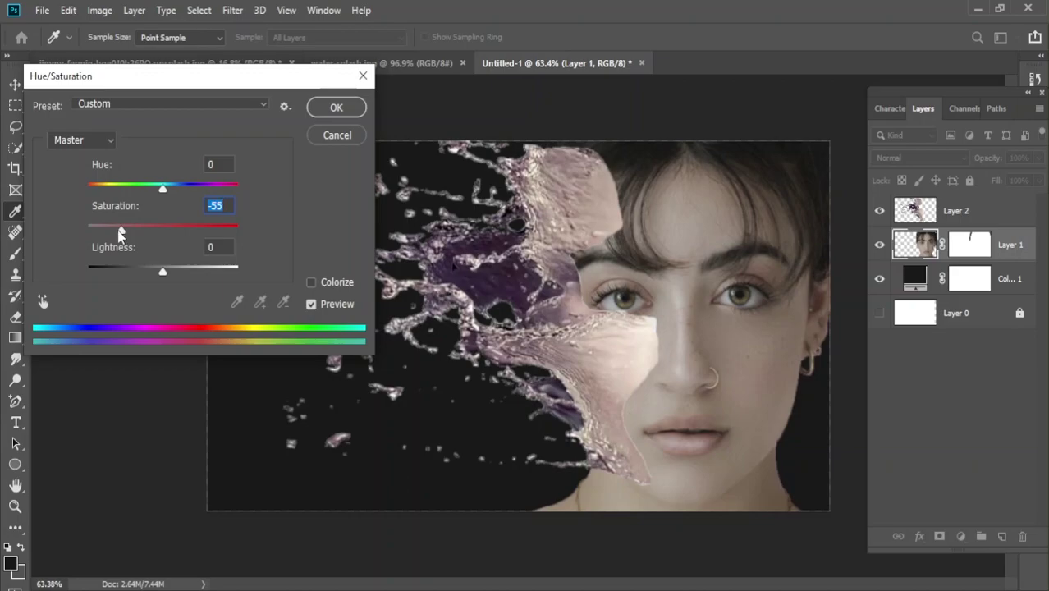
{"action": "mouse_move", "coordinate": [120, 234]}
{"action": "left_mouse_down"}
{"action": "mouse_move", "coordinate": [92, 239]}
{"action": "mouse_move", "coordinate": [162, 251]}
{"action": "mouse_move", "coordinate": [114, 252]}
{"action": "left_mouse_up"}
- Confirm the desaturation and add a layer mask to the splash Layer 2
{"action": "left_click", "coordinate": [336, 108]}
{"action": "key", "text": "v"}
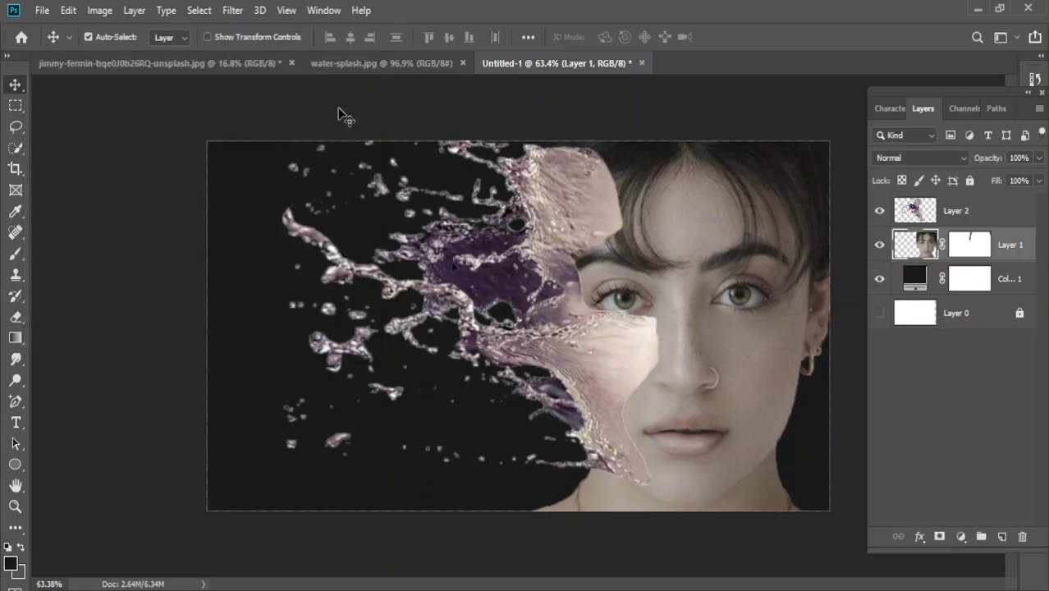
{"action": "left_click", "coordinate": [909, 209]}
{"action": "left_click", "coordinate": [938, 537]}
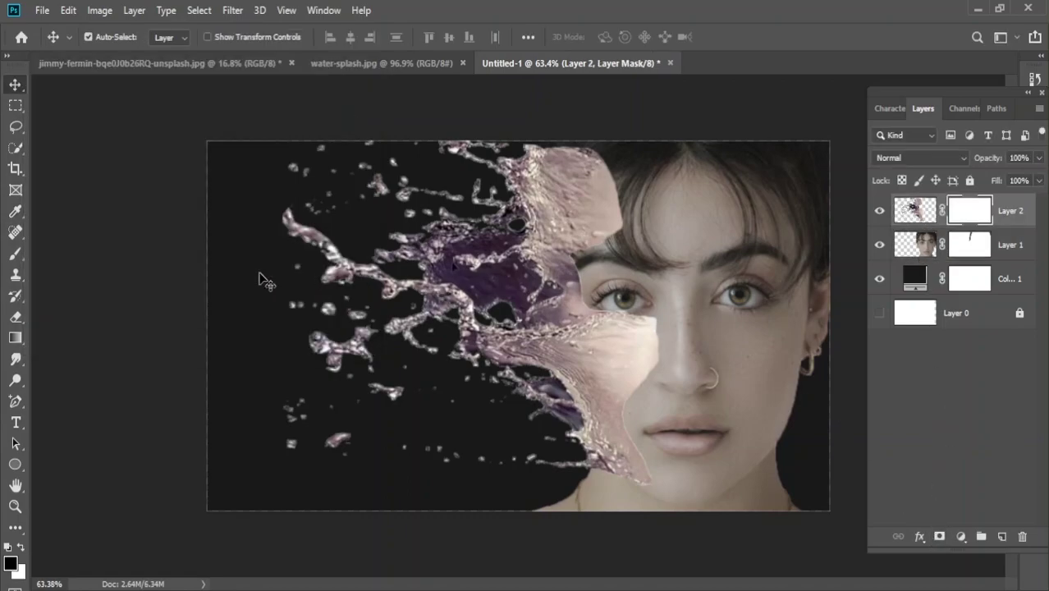
- Paint black at 33% opacity on the mask to fade the splash near her eyebrow and cheek
{"action": "left_click", "coordinate": [16, 254]}
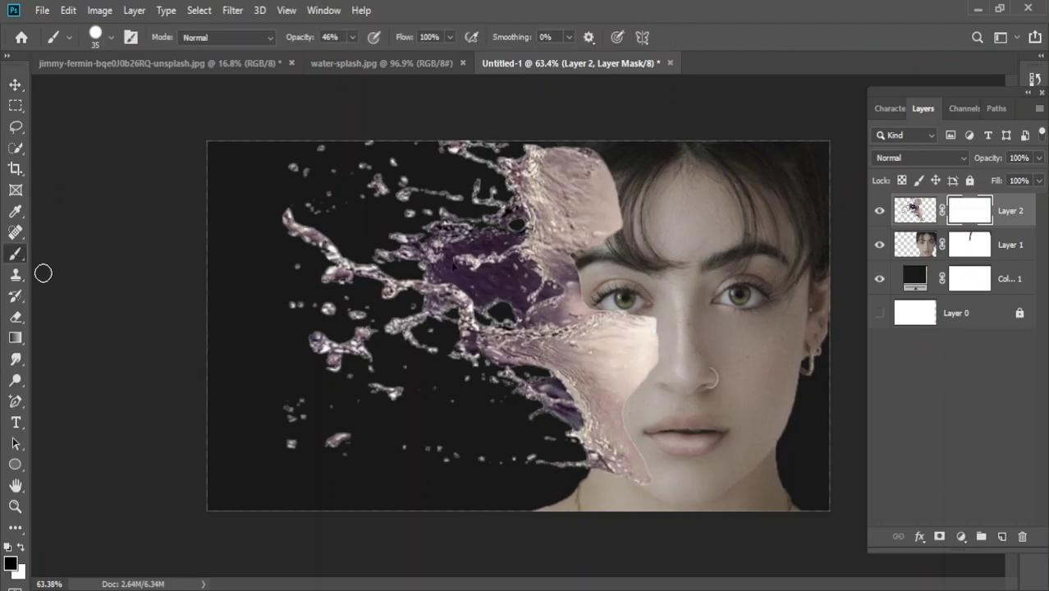
{"action": "left_click", "coordinate": [10, 564]}
{"action": "left_click", "coordinate": [955, 120]}
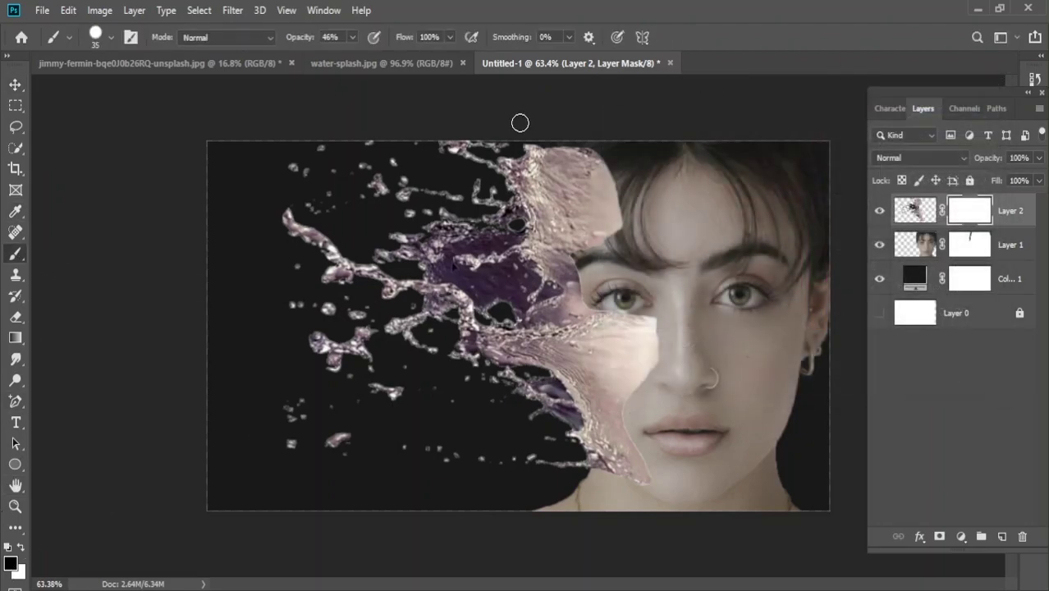
{"action": "left_click", "coordinate": [353, 39]}
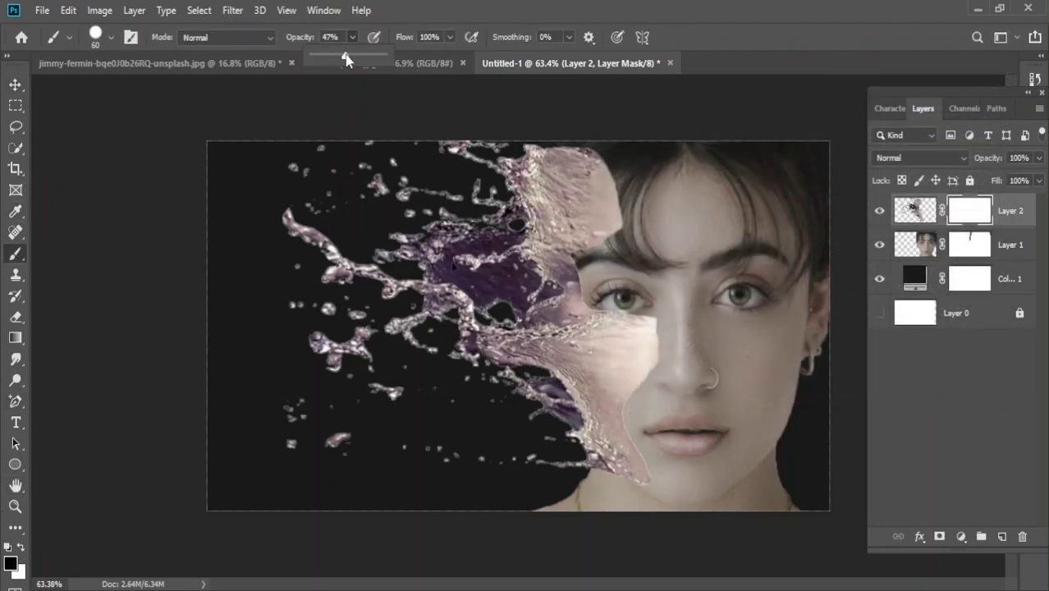
{"action": "mouse_move", "coordinate": [605, 136]}
{"action": "left_mouse_down"}
{"action": "mouse_move", "coordinate": [623, 175]}
{"action": "mouse_move", "coordinate": [614, 234]}
{"action": "mouse_move", "coordinate": [602, 157]}
{"action": "mouse_move", "coordinate": [622, 196]}
{"action": "left_mouse_up"}
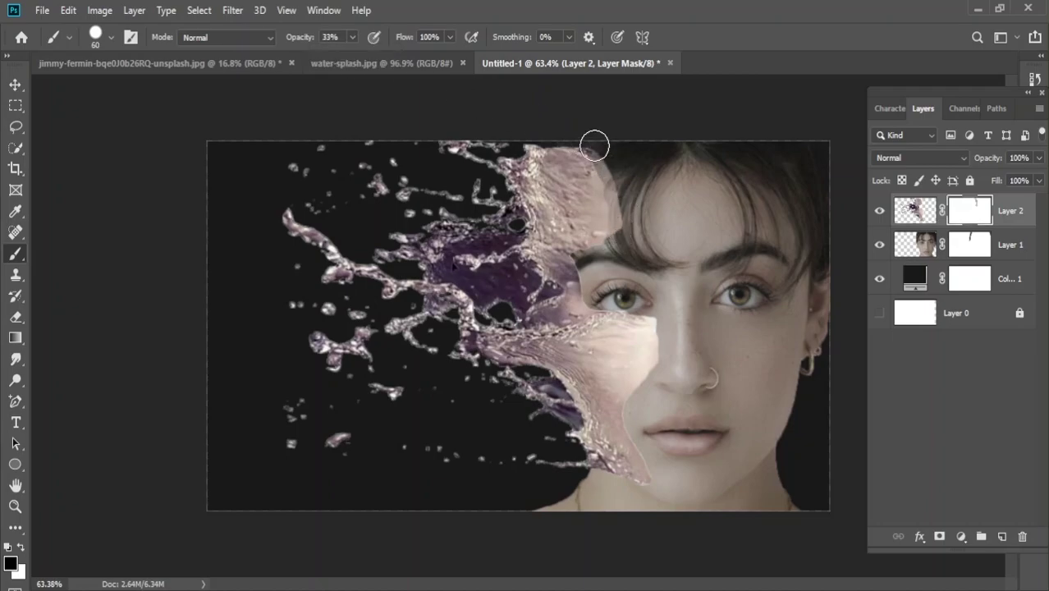
{"action": "mouse_move", "coordinate": [593, 145]}
{"action": "left_mouse_down"}
{"action": "mouse_move", "coordinate": [648, 331]}
{"action": "mouse_move", "coordinate": [643, 406]}
{"action": "mouse_move", "coordinate": [640, 308]}
{"action": "mouse_move", "coordinate": [607, 297]}
{"action": "mouse_move", "coordinate": [579, 262]}
{"action": "mouse_move", "coordinate": [581, 297]}
{"action": "mouse_move", "coordinate": [580, 256]}
{"action": "mouse_move", "coordinate": [612, 238]}
{"action": "mouse_move", "coordinate": [623, 197]}
{"action": "mouse_move", "coordinate": [604, 155]}
{"action": "mouse_move", "coordinate": [621, 215]}
{"action": "mouse_move", "coordinate": [604, 169]}
{"action": "mouse_move", "coordinate": [583, 280]}
{"action": "mouse_move", "coordinate": [625, 326]}
{"action": "mouse_move", "coordinate": [648, 330]}
{"action": "mouse_move", "coordinate": [654, 381]}
{"action": "mouse_move", "coordinate": [628, 337]}
{"action": "mouse_move", "coordinate": [642, 395]}
{"action": "left_mouse_up"}
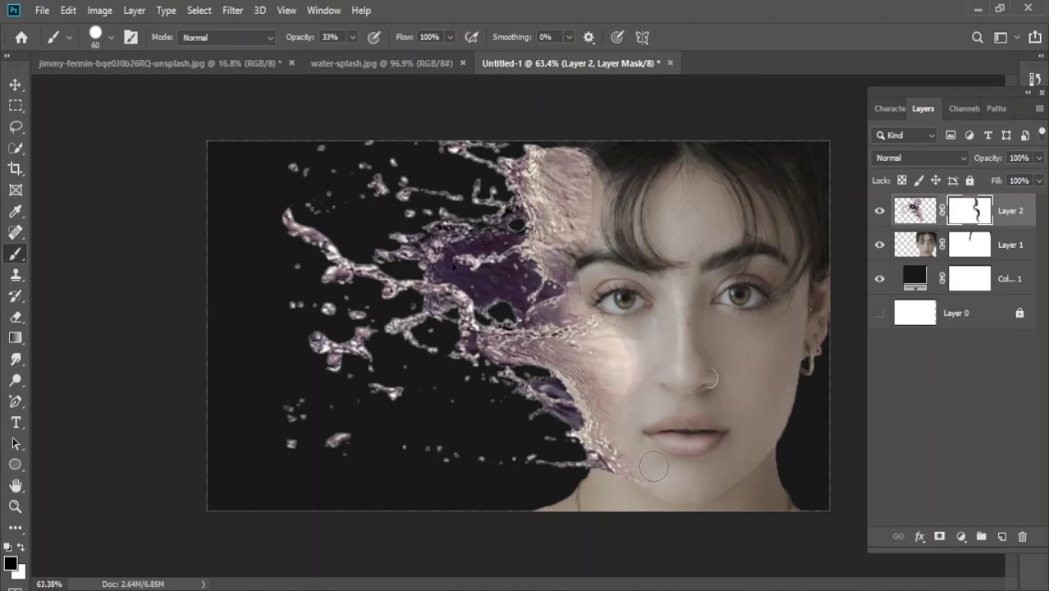
{"action": "mouse_move", "coordinate": [626, 345]}
{"action": "left_mouse_down"}
{"action": "mouse_move", "coordinate": [641, 394]}
{"action": "mouse_move", "coordinate": [612, 327]}
{"action": "mouse_move", "coordinate": [628, 339]}
{"action": "mouse_move", "coordinate": [652, 321]}
{"action": "left_mouse_up"}
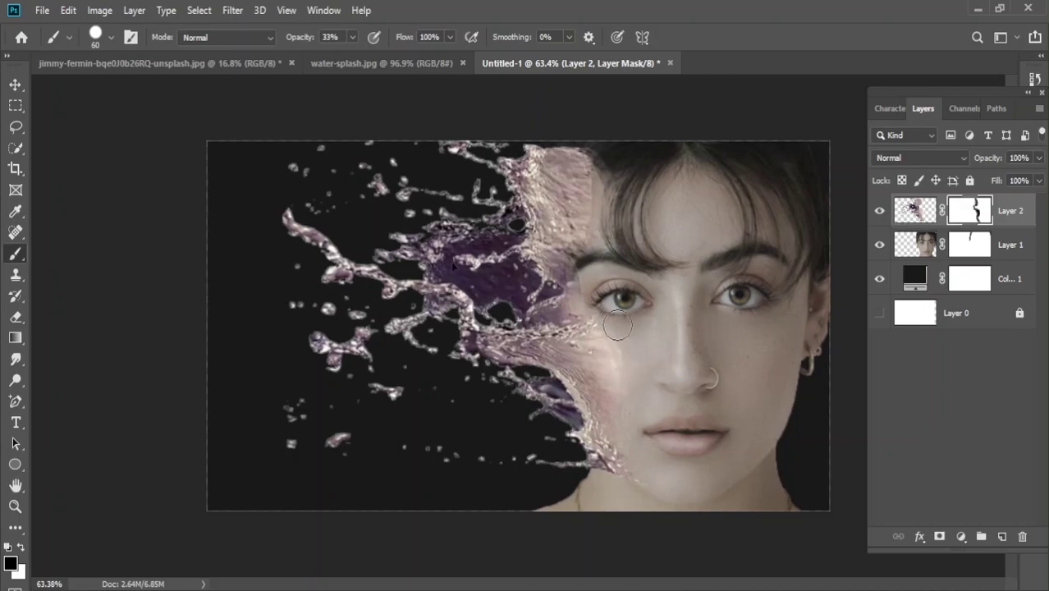
{"action": "mouse_move", "coordinate": [617, 325]}
{"action": "left_mouse_down"}
{"action": "mouse_move", "coordinate": [628, 370]}
{"action": "mouse_move", "coordinate": [603, 354]}
{"action": "mouse_move", "coordinate": [621, 371]}
{"action": "left_mouse_up"}
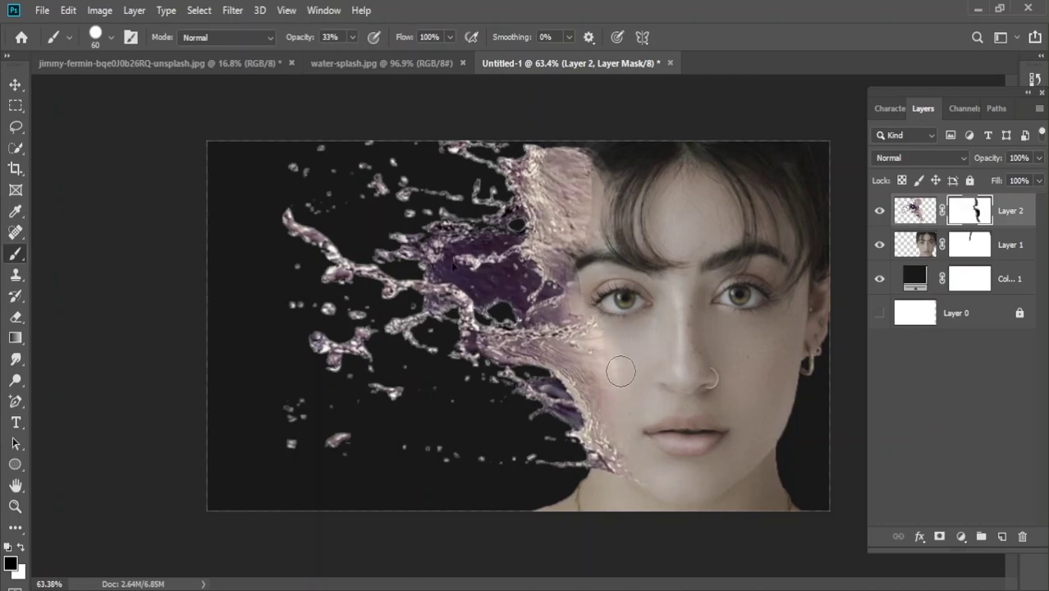
- At 15% brush opacity, fade the splash over forehead and cheek, undoing the hairline stroke
{"action": "left_click", "coordinate": [353, 38]}
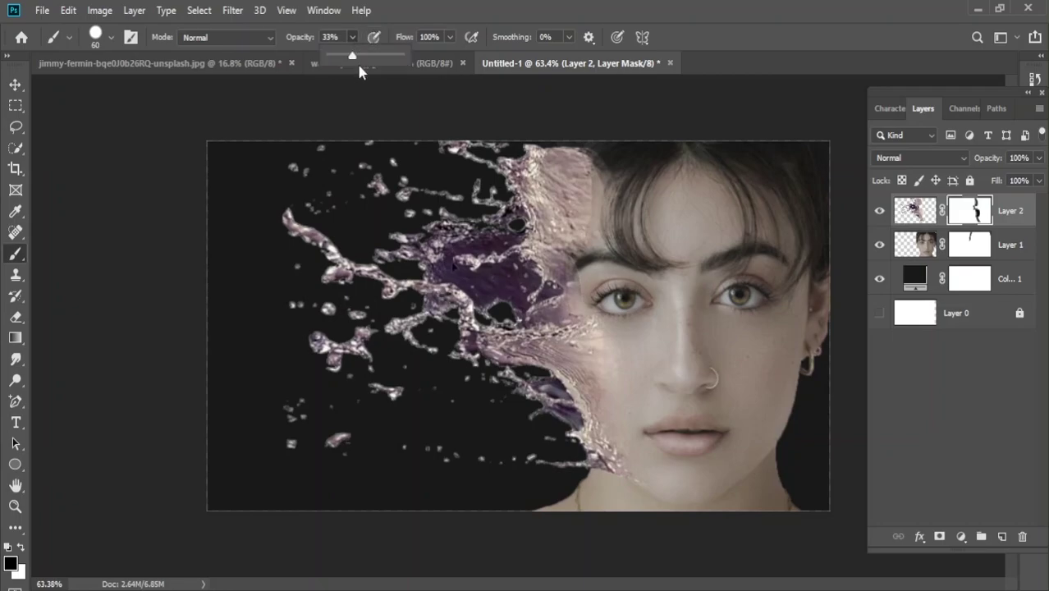
{"action": "left_click", "coordinate": [585, 168]}
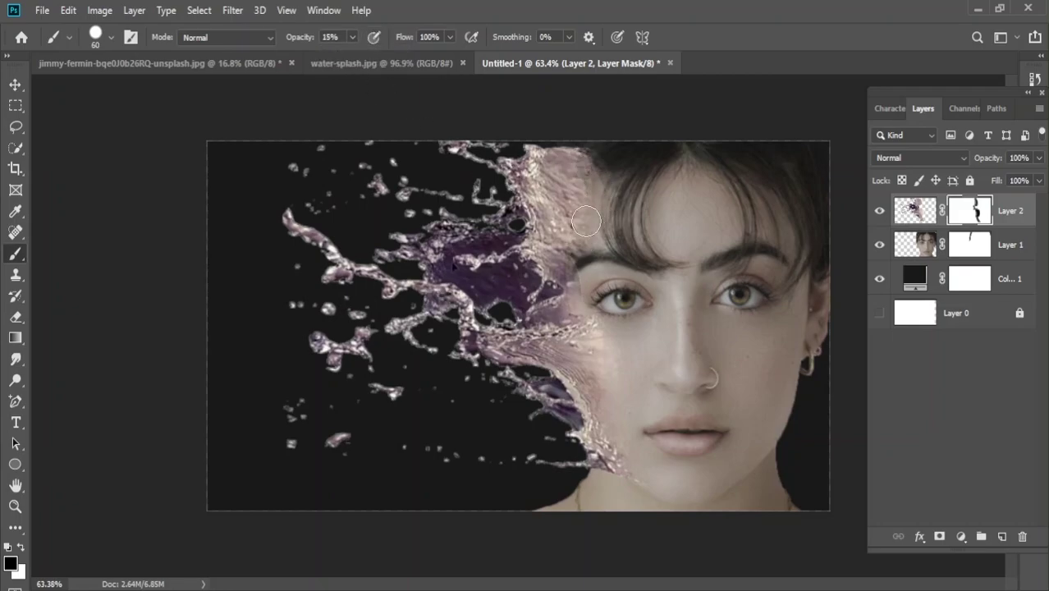
{"action": "left_click_drag", "start_coordinate": [586, 221], "coordinate": [581, 280]}
{"action": "left_click_drag", "start_coordinate": [611, 361], "coordinate": [608, 404]}
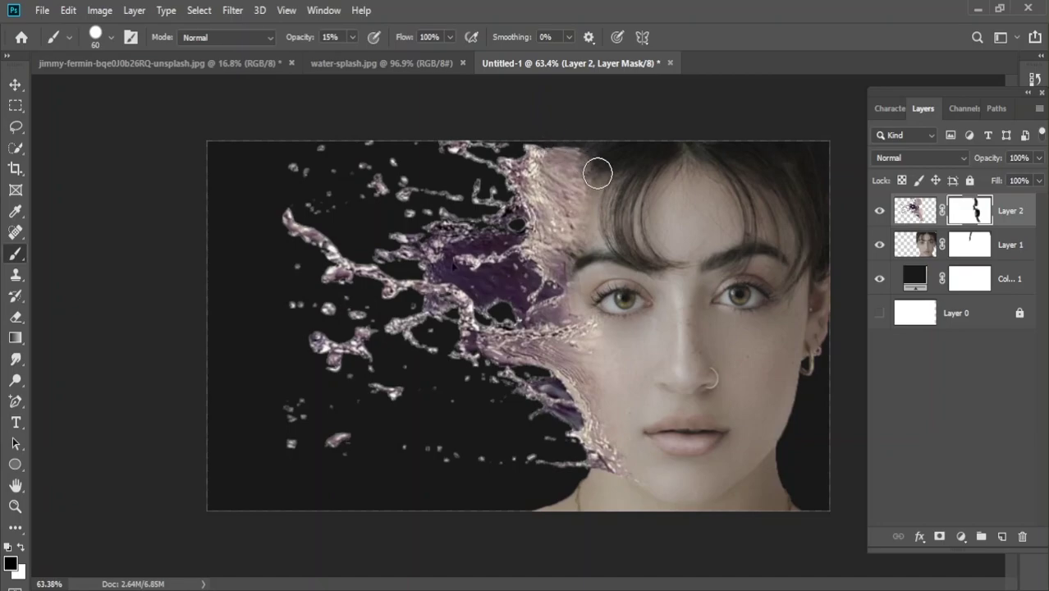
{"action": "left_click_drag", "start_coordinate": [597, 172], "coordinate": [528, 138]}
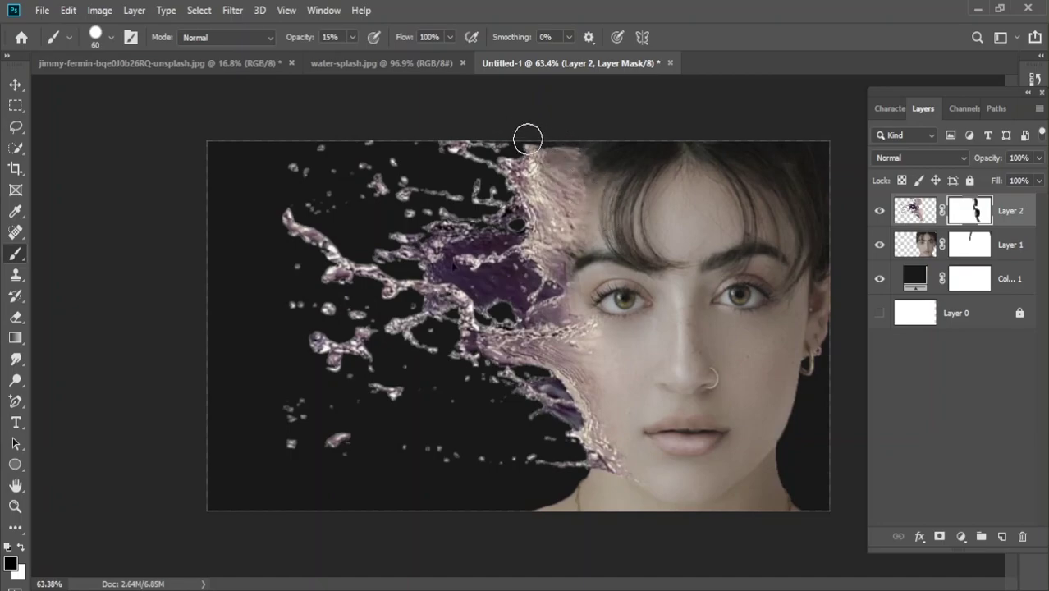
{"action": "key", "text": "ctrl+z"}
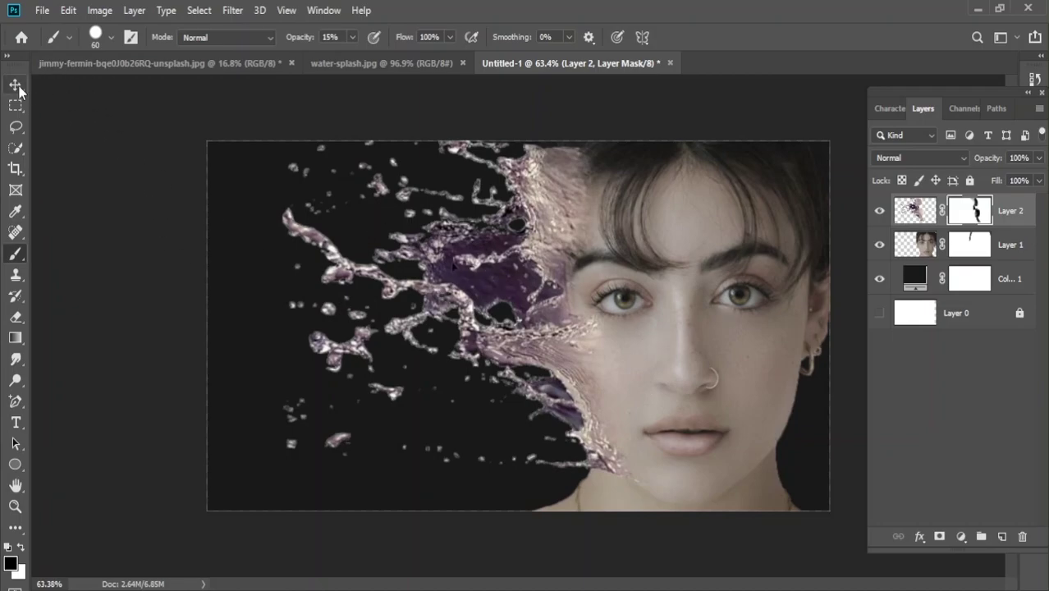
- Shift the splash about 24 px right and erase its cheek and hairline edges at size 70, 2% flow
{"action": "key", "text": "v"}
{"action": "mouse_move", "coordinate": [558, 360]}
{"action": "left_mouse_down"}
{"action": "mouse_move", "coordinate": [576, 368]}
{"action": "mouse_move", "coordinate": [587, 350]}
{"action": "left_mouse_up"}
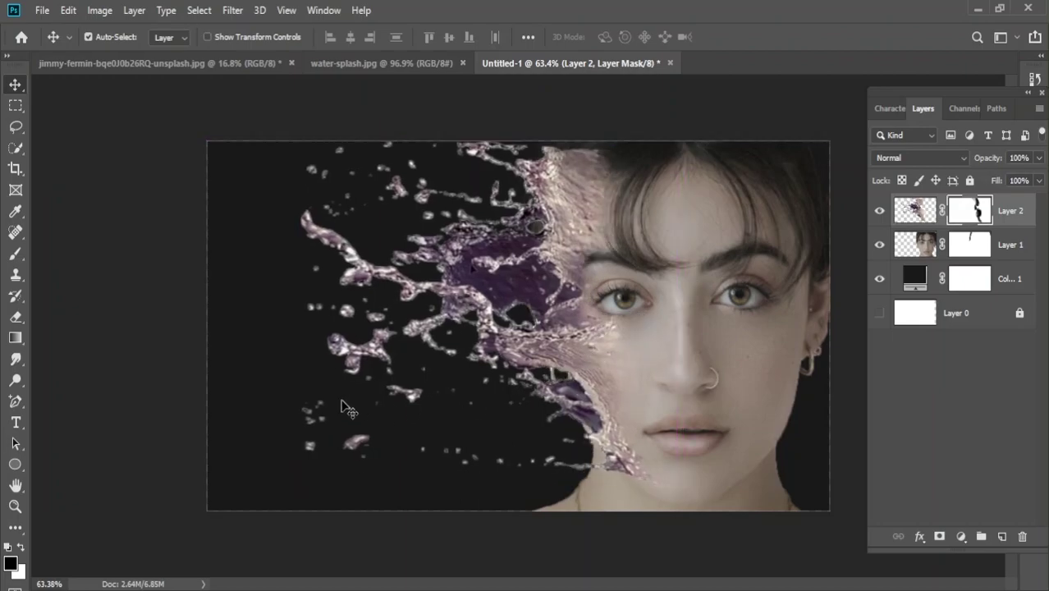
{"action": "left_click", "coordinate": [14, 318]}
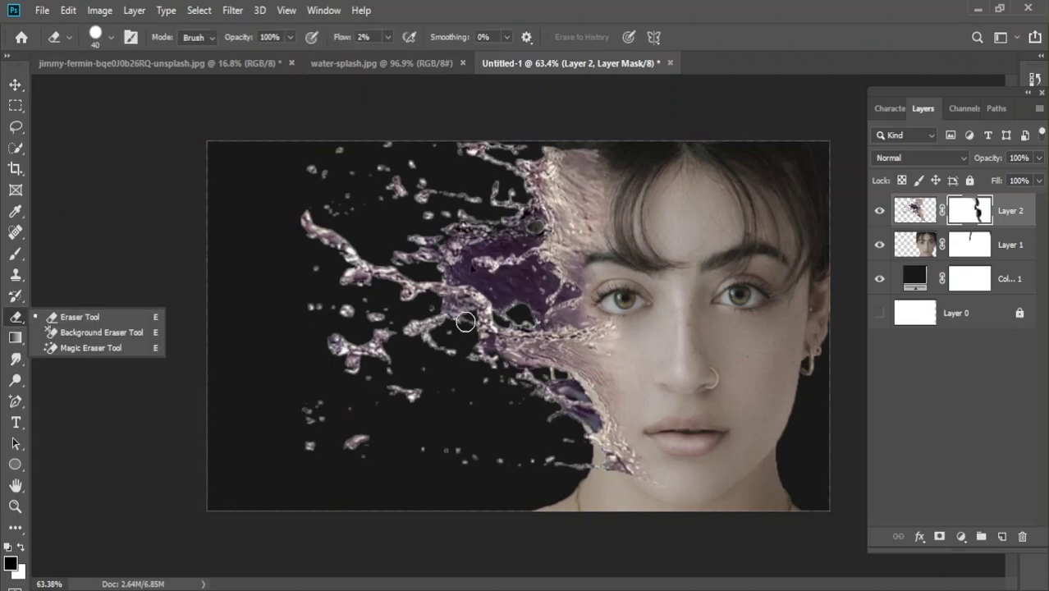
{"action": "key", "text": "bracketright"}
{"action": "key", "text": "bracketright"}
{"action": "key", "text": "bracketright"}
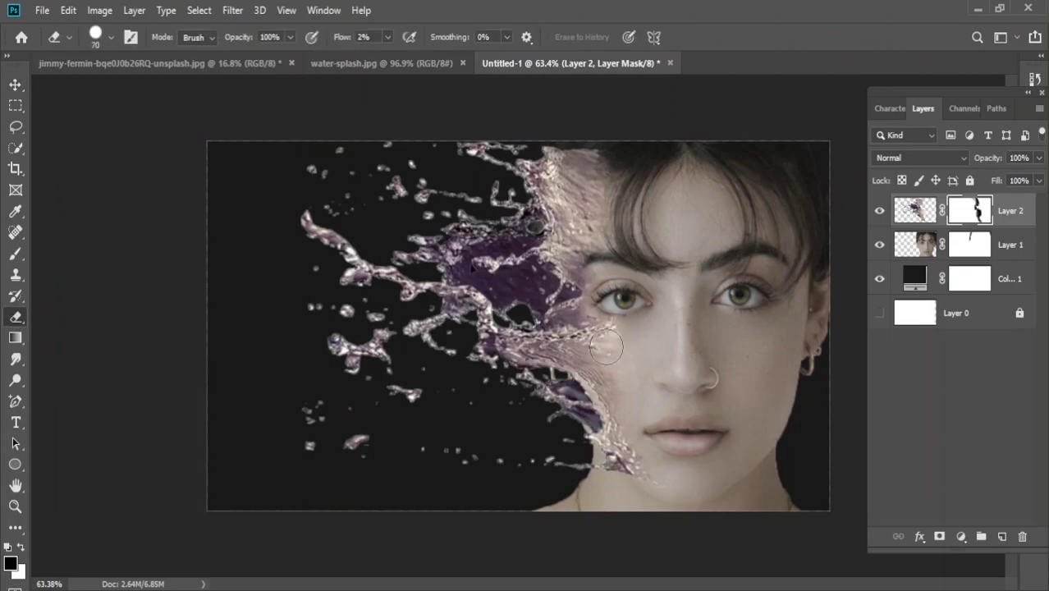
{"action": "left_click_drag", "start_coordinate": [605, 364], "coordinate": [629, 440]}
{"action": "left_click_drag", "start_coordinate": [598, 320], "coordinate": [570, 288]}
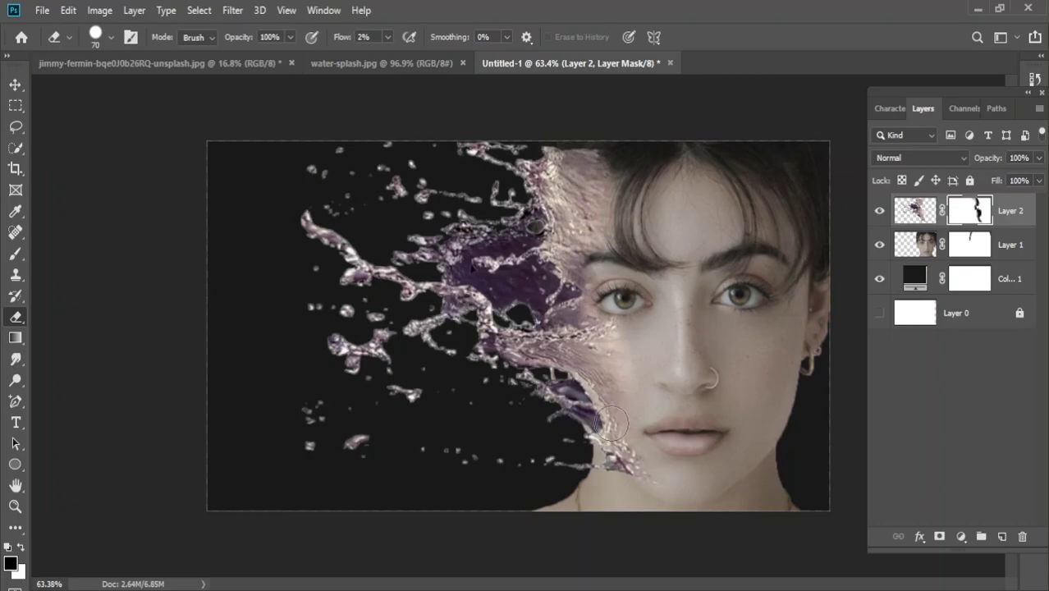
{"action": "left_click_drag", "start_coordinate": [604, 168], "coordinate": [608, 177]}
- Lower the mask brush opacity to 4%
{"action": "left_click", "coordinate": [23, 254]}
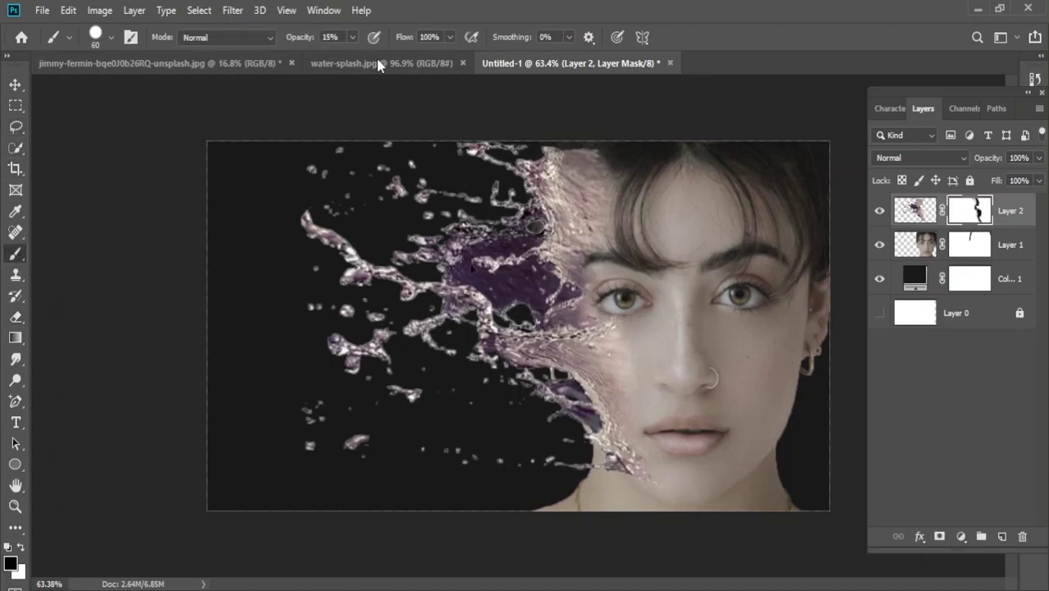
{"action": "left_click_drag", "start_coordinate": [353, 37], "coordinate": [347, 64]}
{"action": "left_click", "coordinate": [599, 171]}
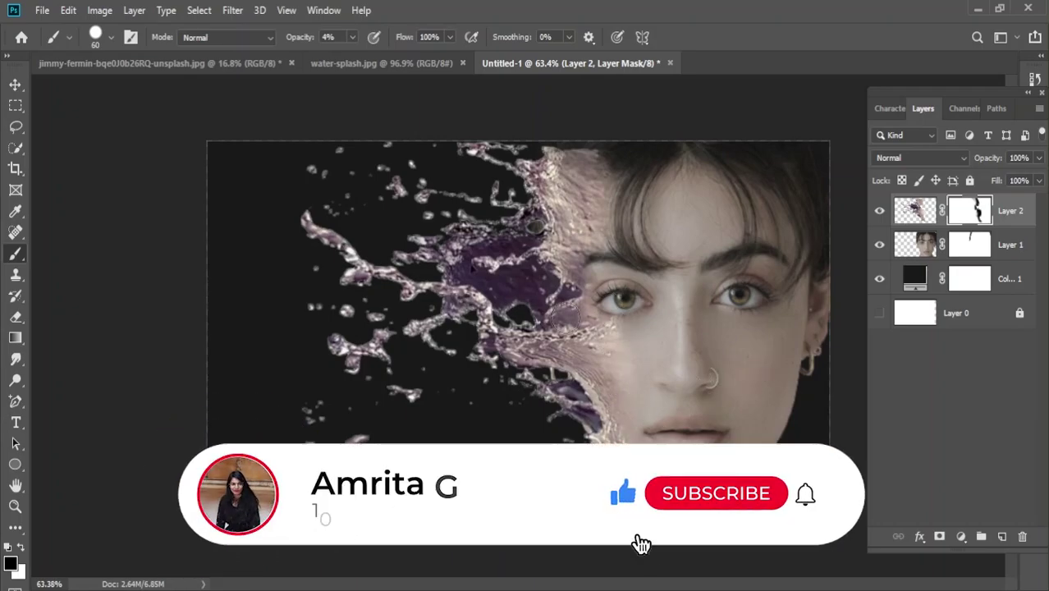
- Move the splash 14 px right and 23 px down
{"action": "left_click", "coordinate": [15, 84]}
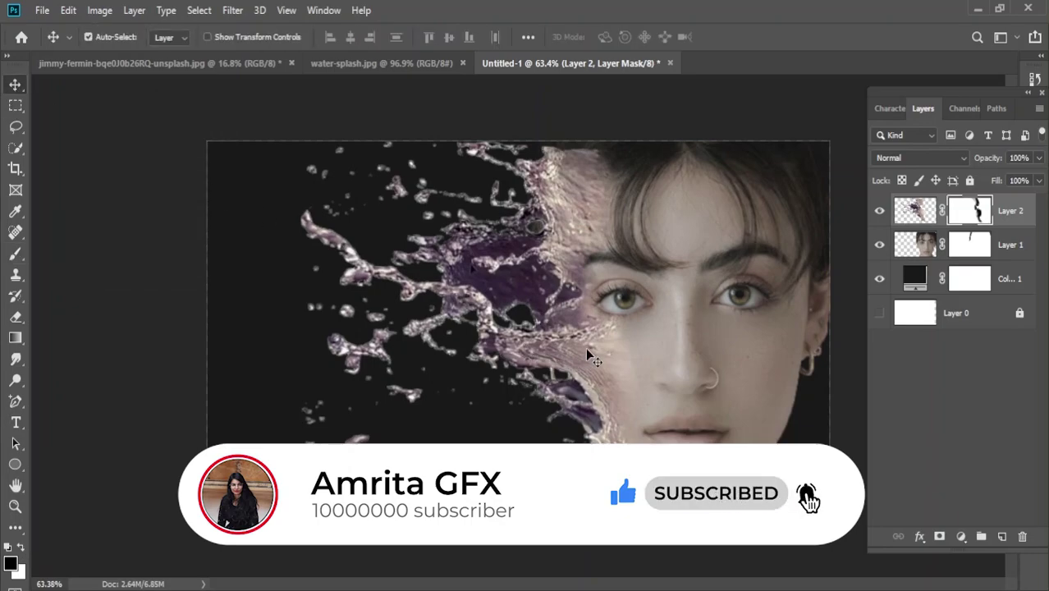
{"action": "left_click_drag", "start_coordinate": [581, 342], "coordinate": [593, 362]}
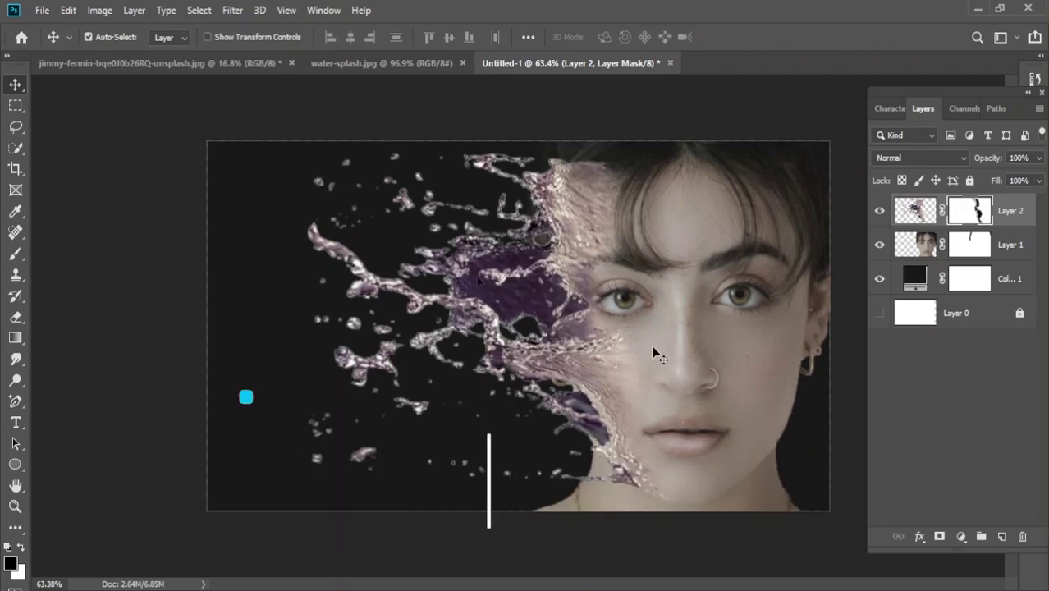
{"action": "scroll", "coordinate": [651, 345], "scroll_direction": "up", "scroll_amount": 2}
{"action": "scroll", "coordinate": [650, 344], "scroll_direction": "up", "scroll_amount": 3}
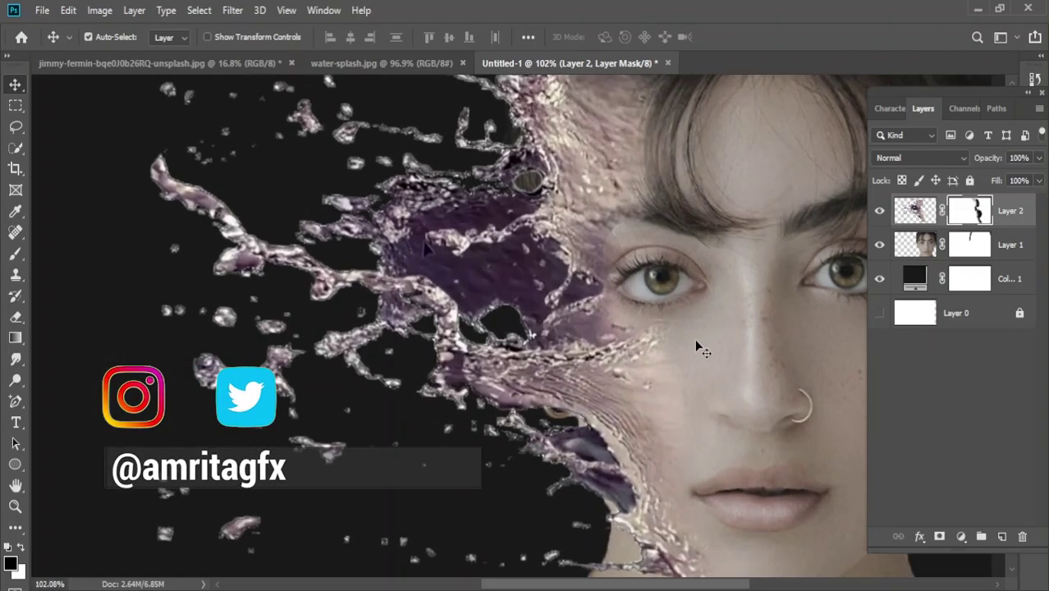
{"action": "left_click_drag", "start_coordinate": [767, 328], "coordinate": [675, 333]}
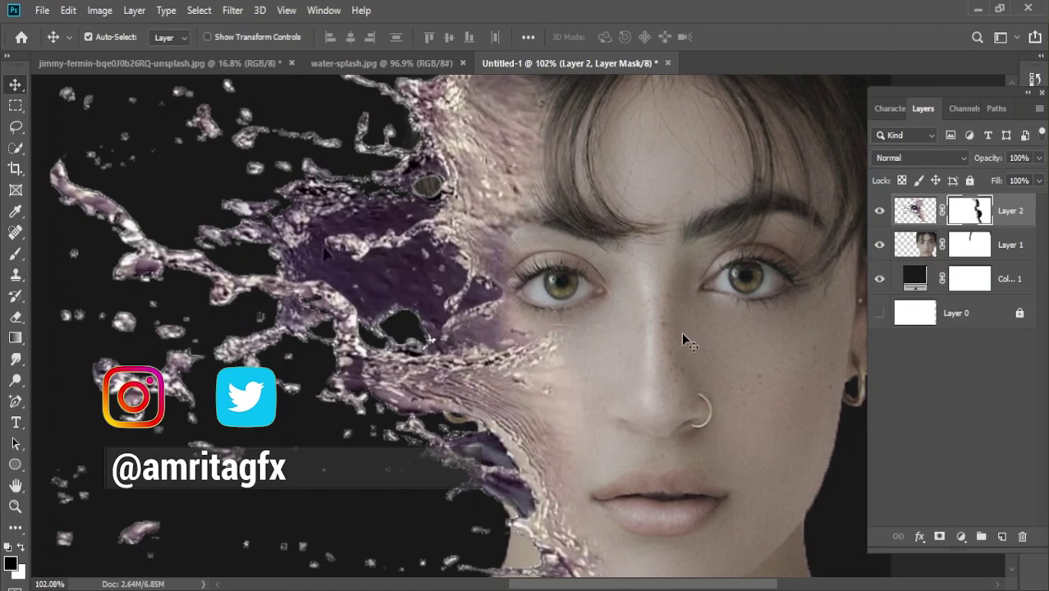
{"action": "scroll", "coordinate": [681, 331], "scroll_direction": "down", "scroll_amount": 3}
{"action": "scroll", "coordinate": [697, 342], "scroll_direction": "down", "scroll_amount": 1}
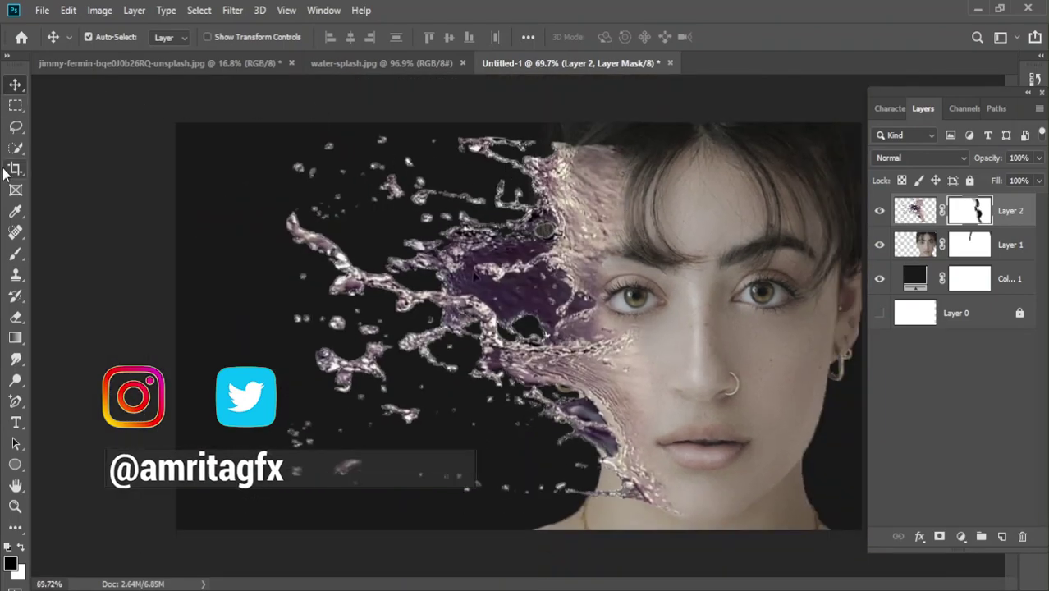
- Set eraser flow to 53%, blend the splash into the hair edge, and move it up 16 px
{"action": "left_click", "coordinate": [16, 316]}
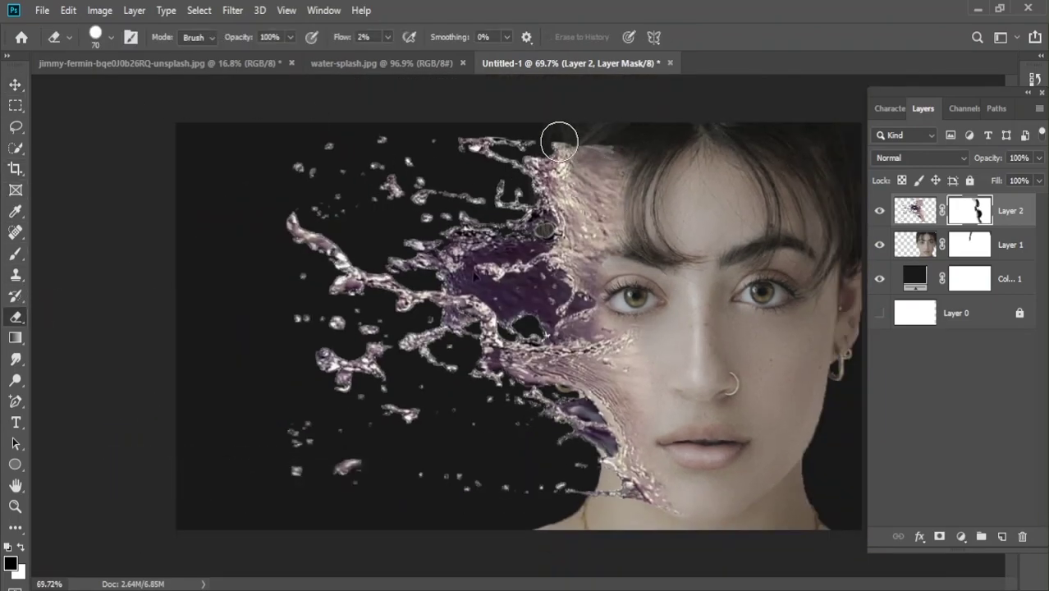
{"action": "left_click", "coordinate": [386, 37]}
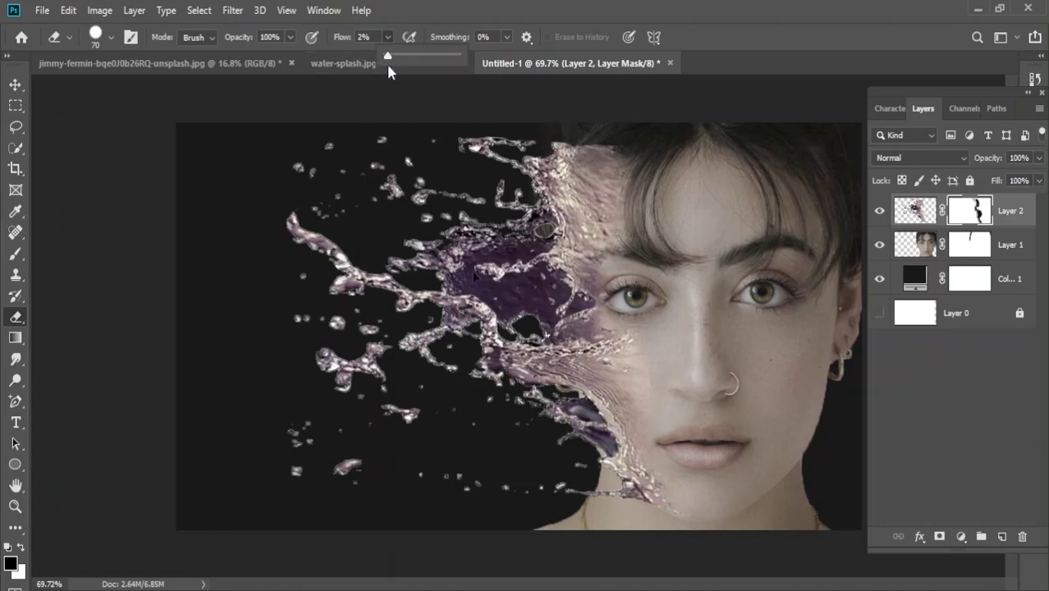
{"action": "left_click_drag", "start_coordinate": [423, 87], "coordinate": [427, 86]}
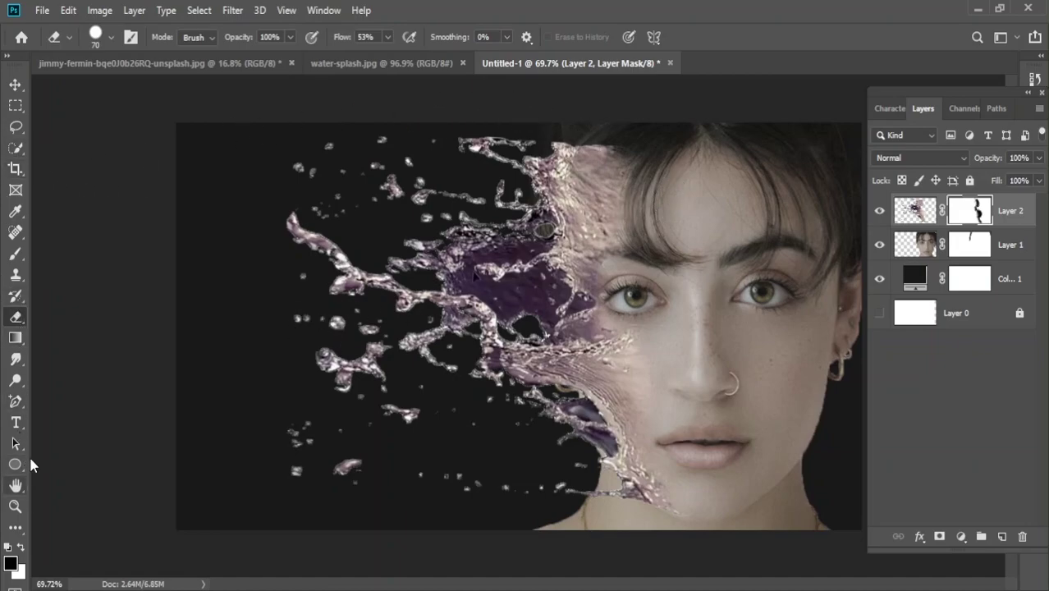
{"action": "left_click", "coordinate": [16, 253]}
{"action": "mouse_move", "coordinate": [568, 135]}
{"action": "left_mouse_down"}
{"action": "mouse_move", "coordinate": [567, 155]}
{"action": "mouse_move", "coordinate": [482, 137]}
{"action": "mouse_move", "coordinate": [620, 152]}
{"action": "left_mouse_up"}
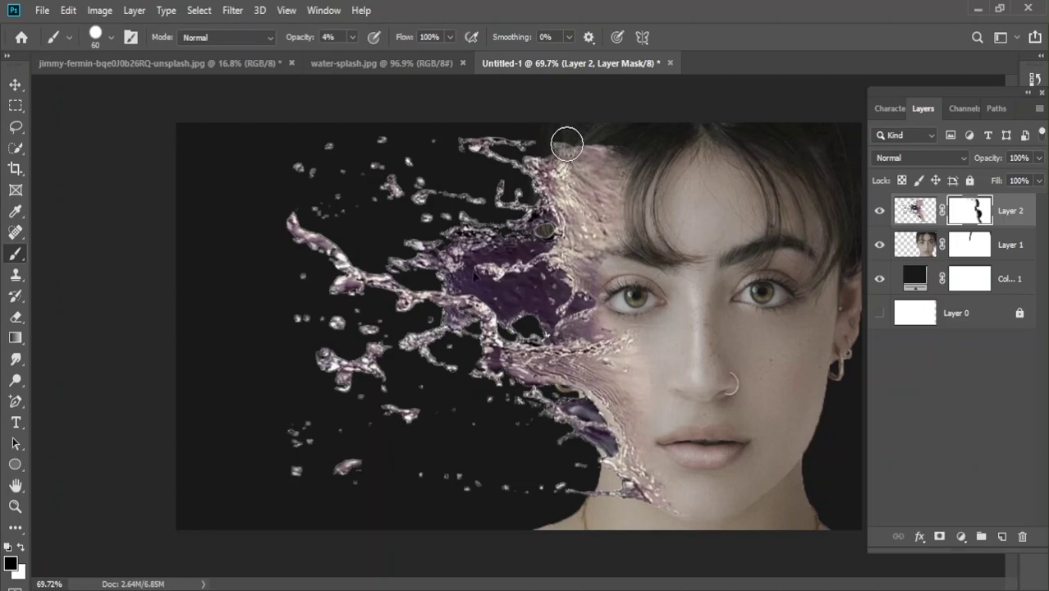
{"action": "left_click", "coordinate": [15, 84]}
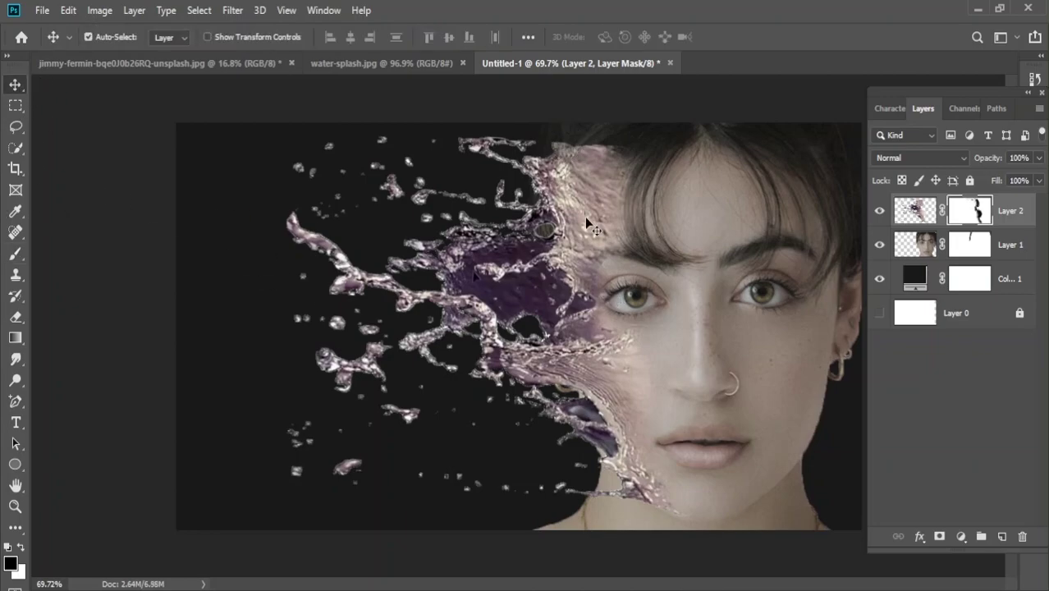
{"action": "left_click_drag", "start_coordinate": [586, 223], "coordinate": [586, 210]}
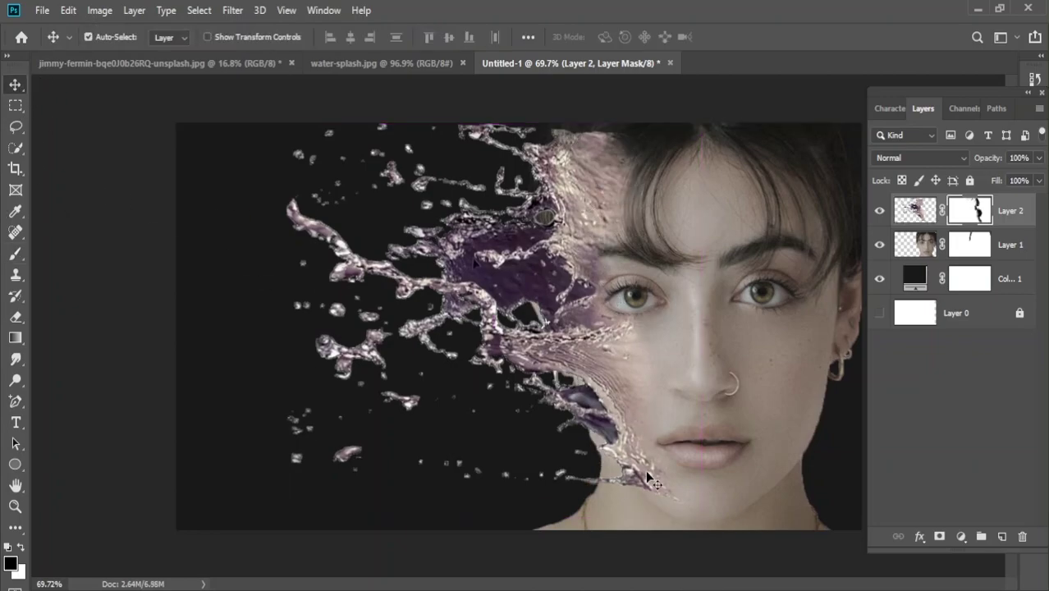
- Scale the splash to 110.07%, shift it about 26 px left and rotate it -0.64°
{"action": "key", "text": "ctrl+t"}
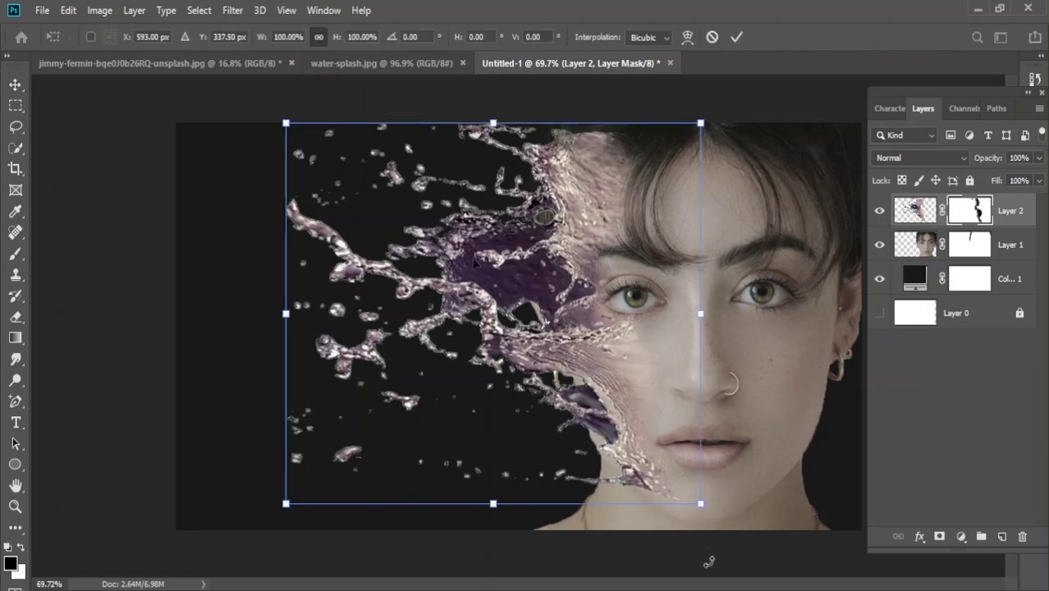
{"action": "left_click_drag", "start_coordinate": [493, 500], "coordinate": [510, 497]}
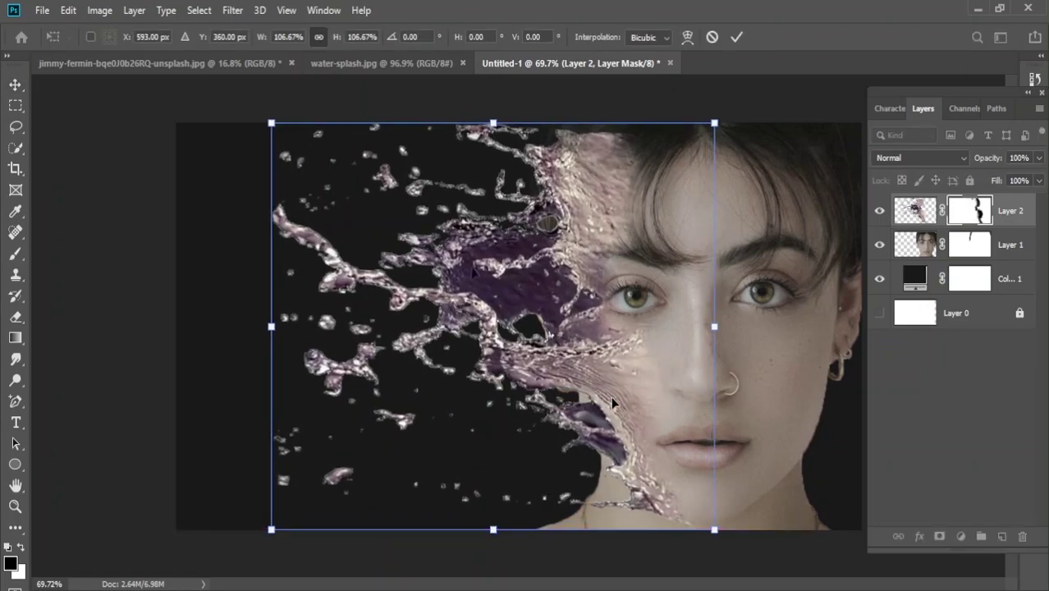
{"action": "mouse_move", "coordinate": [613, 397]}
{"action": "left_mouse_down"}
{"action": "mouse_move", "coordinate": [600, 385]}
{"action": "mouse_move", "coordinate": [606, 396]}
{"action": "left_mouse_up"}
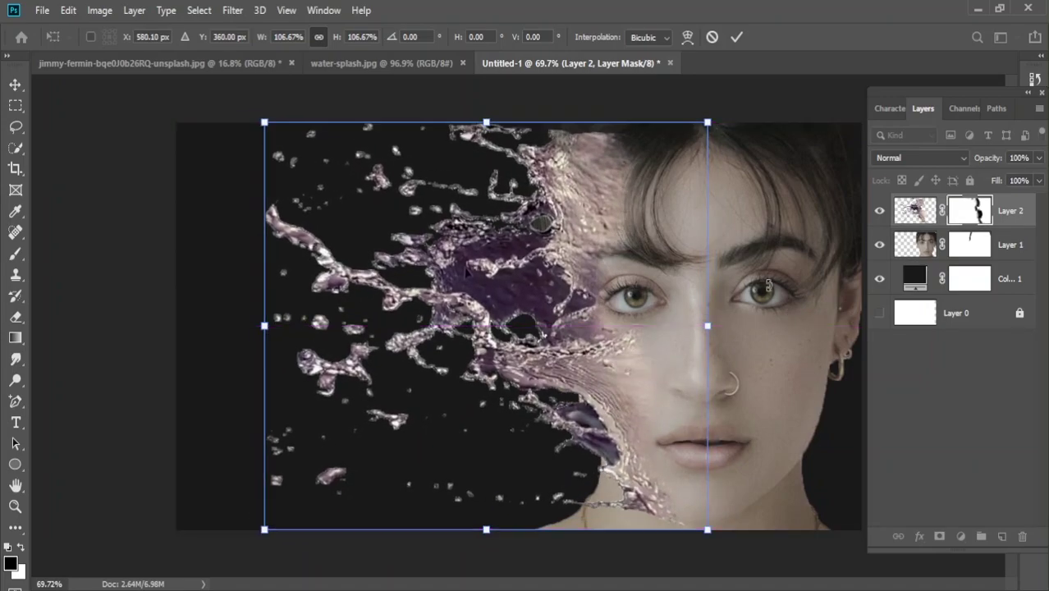
{"action": "left_click_drag", "start_coordinate": [487, 120], "coordinate": [484, 107]}
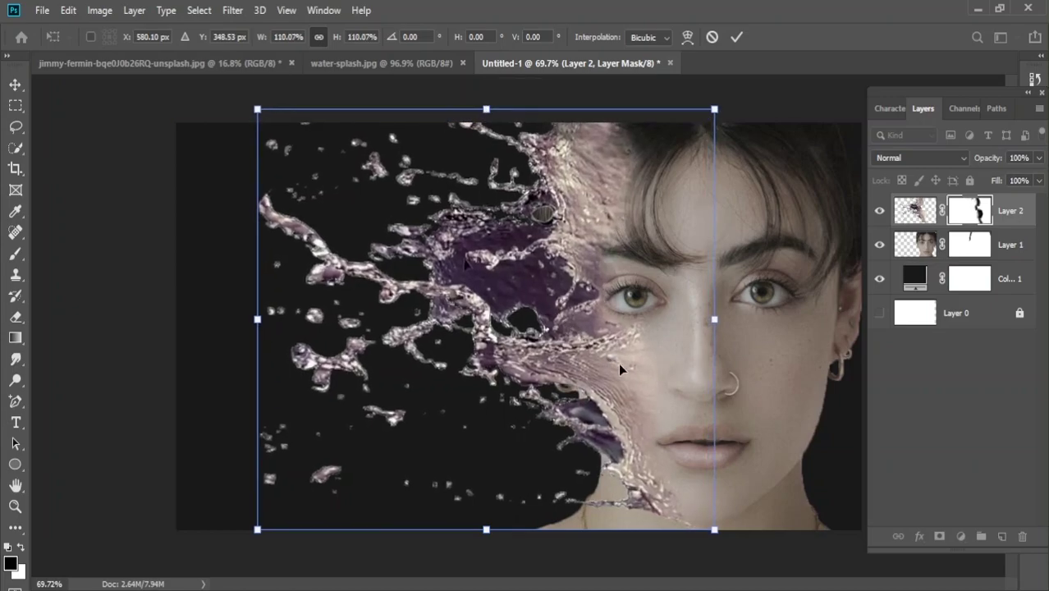
{"action": "left_click_drag", "start_coordinate": [618, 363], "coordinate": [610, 361]}
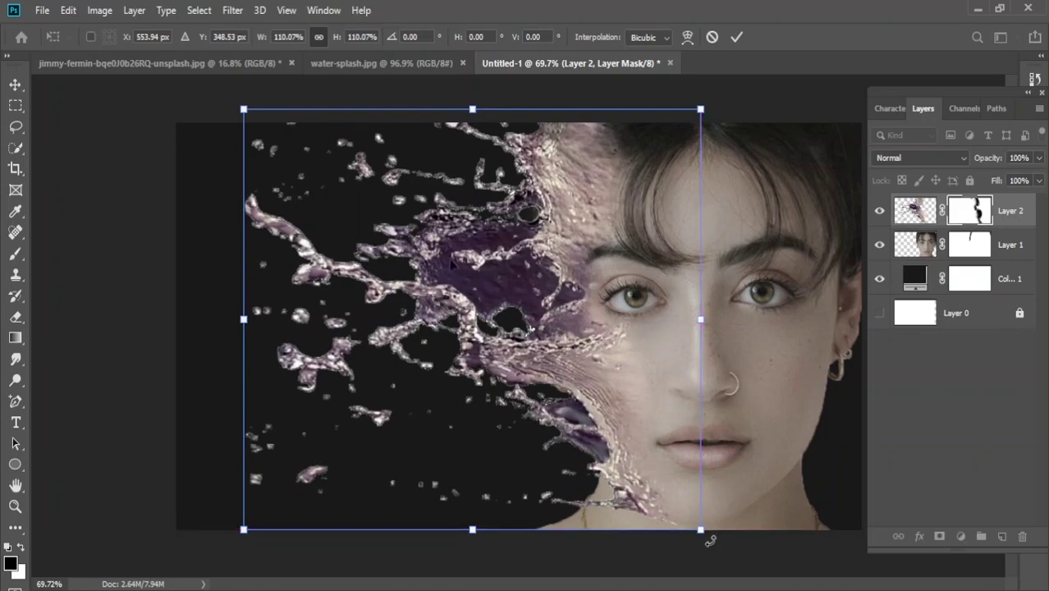
{"action": "left_click_drag", "start_coordinate": [710, 540], "coordinate": [712, 536]}
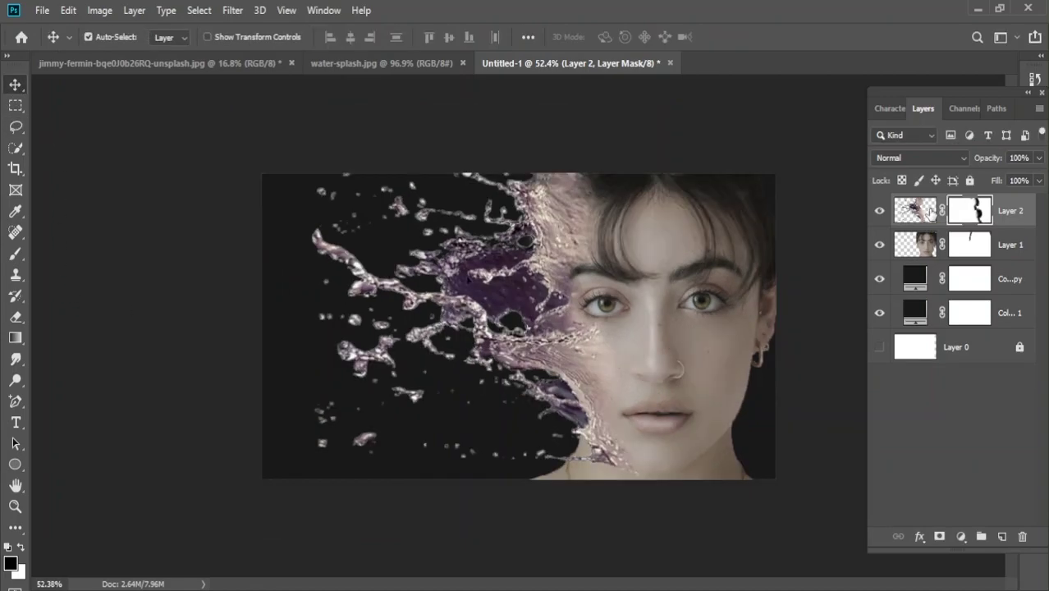
- Add a Solid Color fill layer in light peach #f4cba9
{"action": "left_click", "coordinate": [1001, 537]}
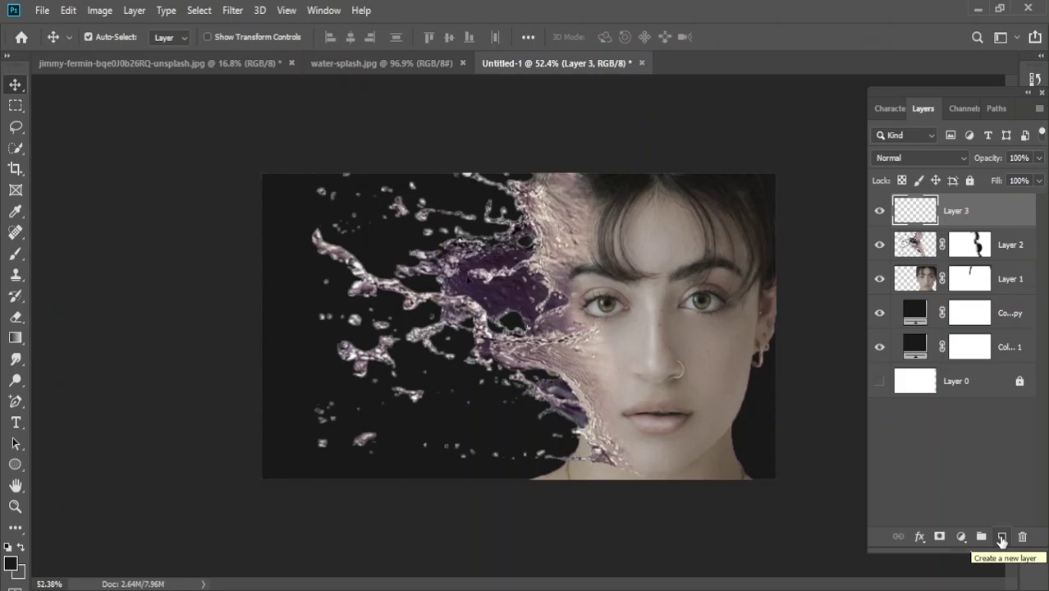
{"action": "left_click", "coordinate": [960, 536]}
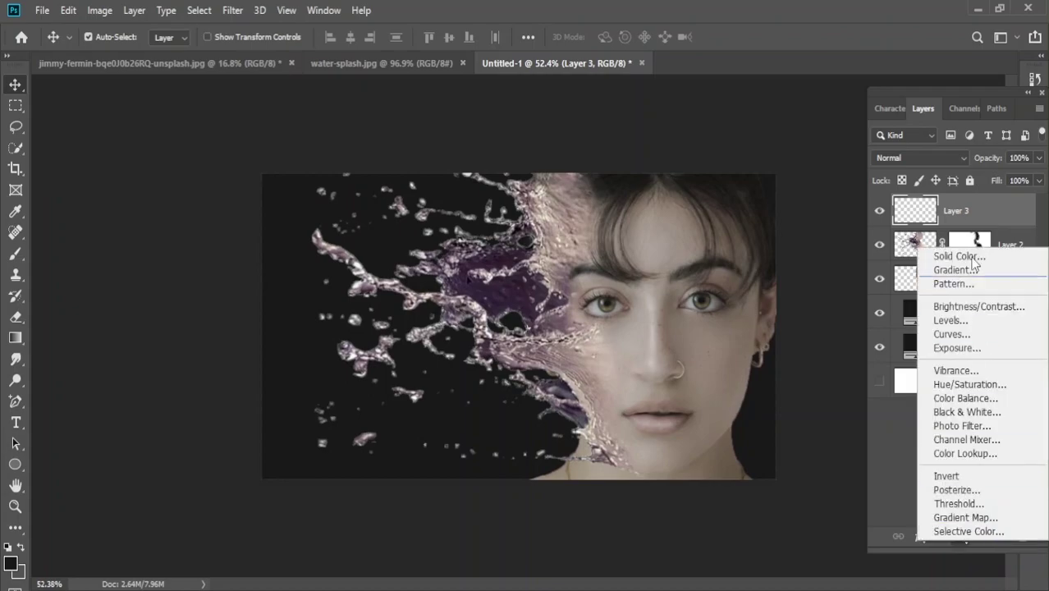
{"action": "left_click", "coordinate": [958, 256]}
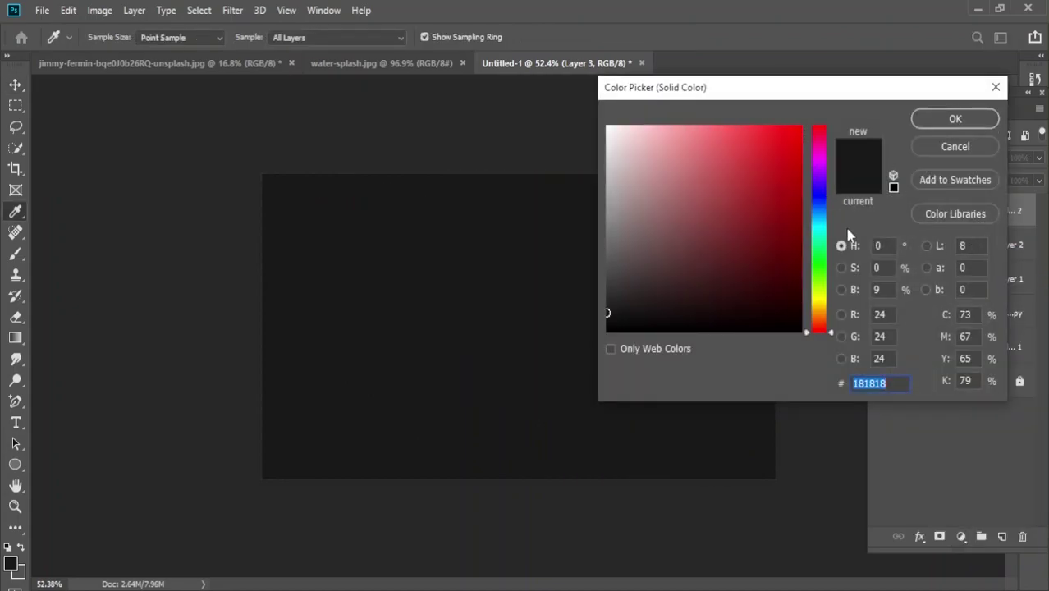
{"action": "left_click", "coordinate": [818, 316]}
{"action": "left_click_drag", "start_coordinate": [730, 215], "coordinate": [670, 145]}
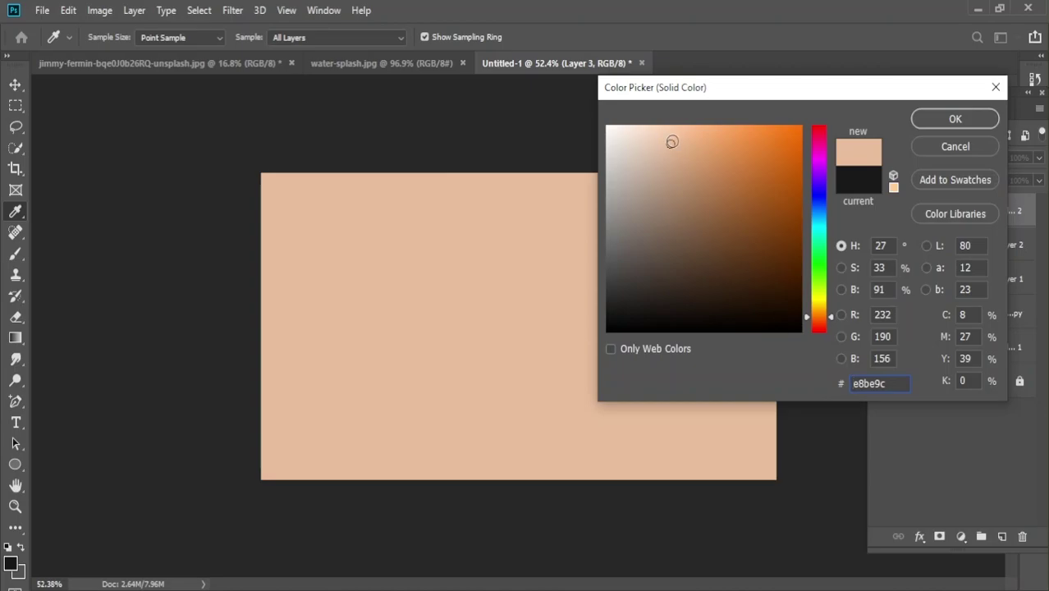
{"action": "left_click_drag", "start_coordinate": [671, 142], "coordinate": [666, 134]}
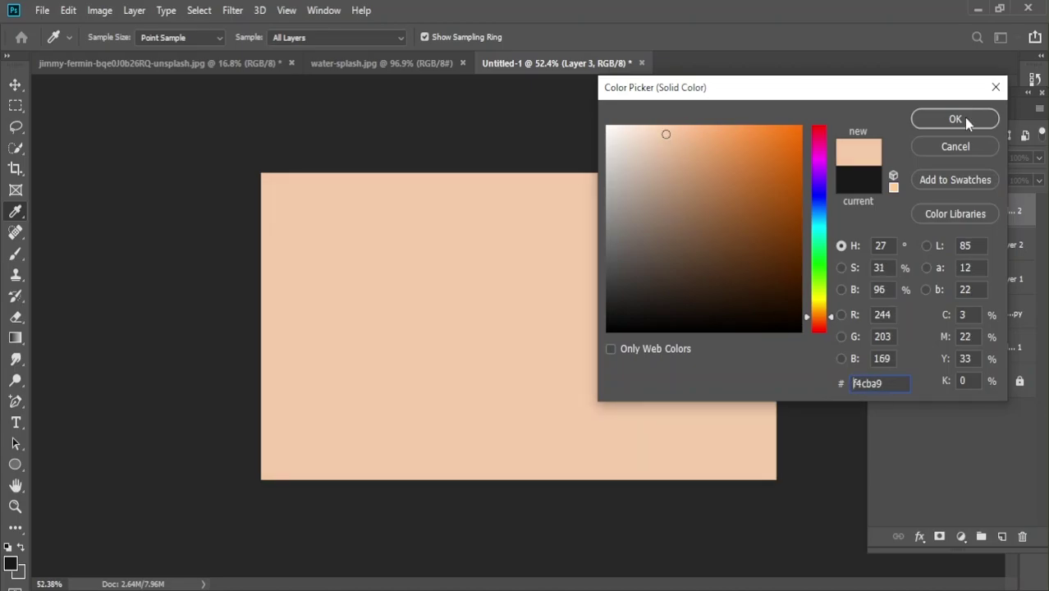
{"action": "left_click", "coordinate": [955, 120]}
- Set the peach fill layer to Divide blend mode at about 65% opacity
{"action": "key", "text": "v"}
{"action": "left_click", "coordinate": [962, 156]}
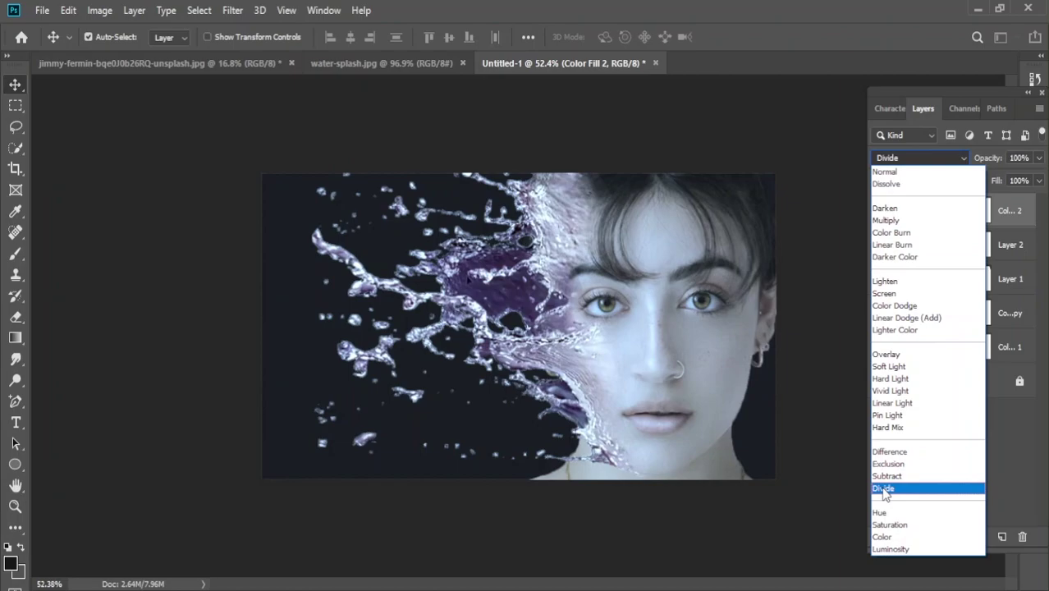
{"action": "left_click", "coordinate": [884, 489]}
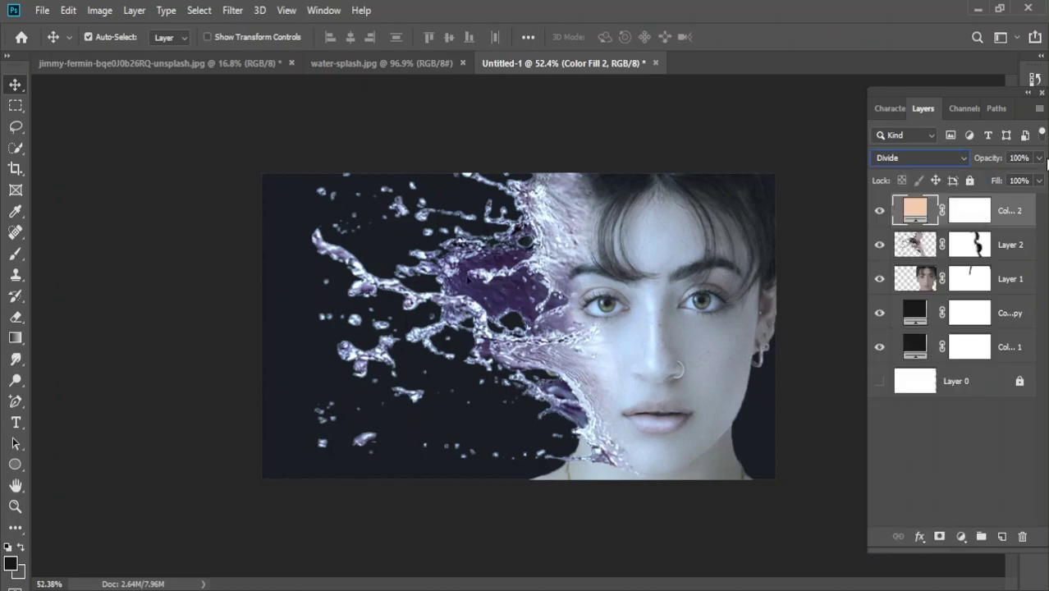
{"action": "left_click", "coordinate": [1038, 158]}
{"action": "left_click_drag", "start_coordinate": [1036, 176], "coordinate": [982, 175]}
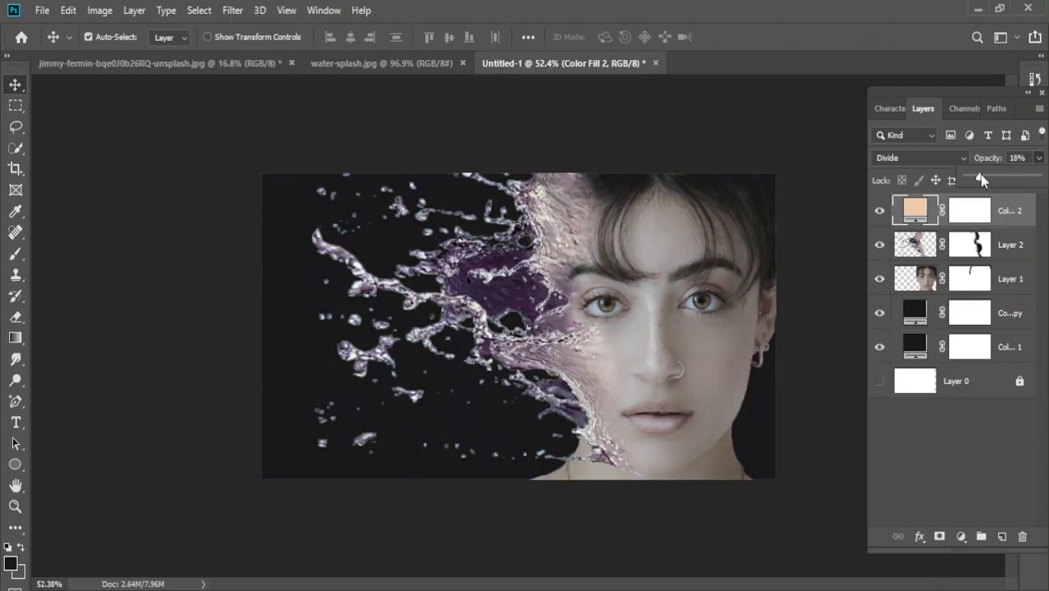
{"action": "mouse_move", "coordinate": [981, 178]}
{"action": "left_mouse_down"}
{"action": "mouse_move", "coordinate": [1022, 189]}
{"action": "mouse_move", "coordinate": [1015, 178]}
{"action": "left_mouse_up"}
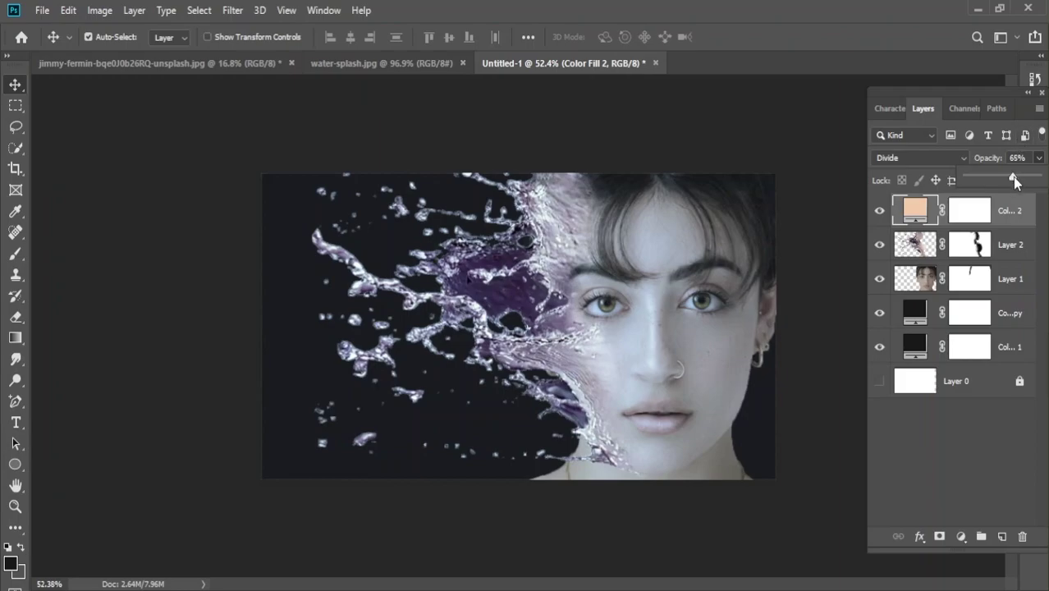
{"action": "left_click", "coordinate": [989, 279]}
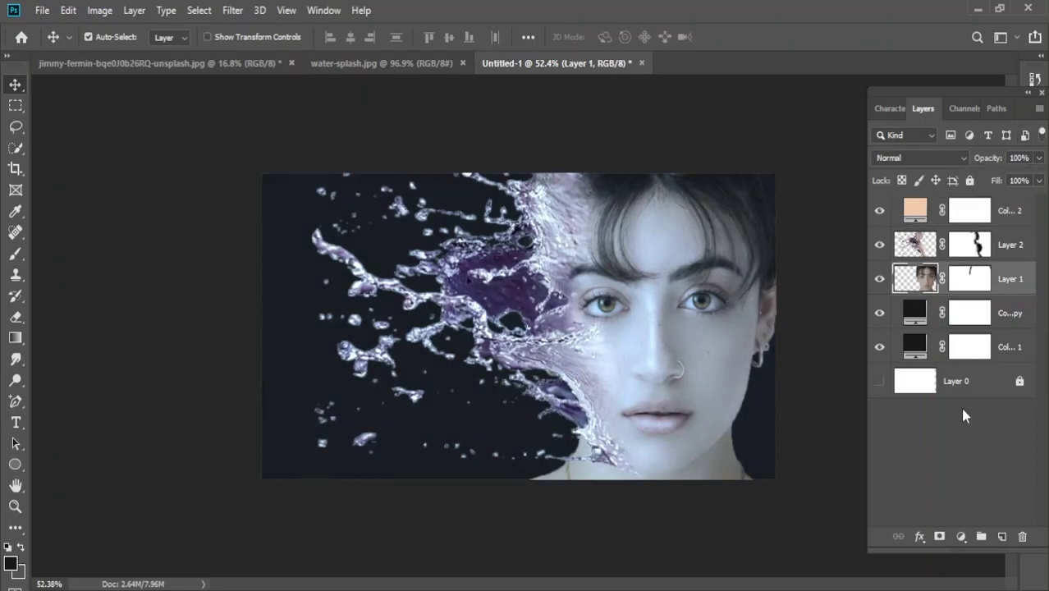
- Add a new layer, then select the first iris on Layer 1 with Quick Selection
{"action": "left_click", "coordinate": [1001, 537]}
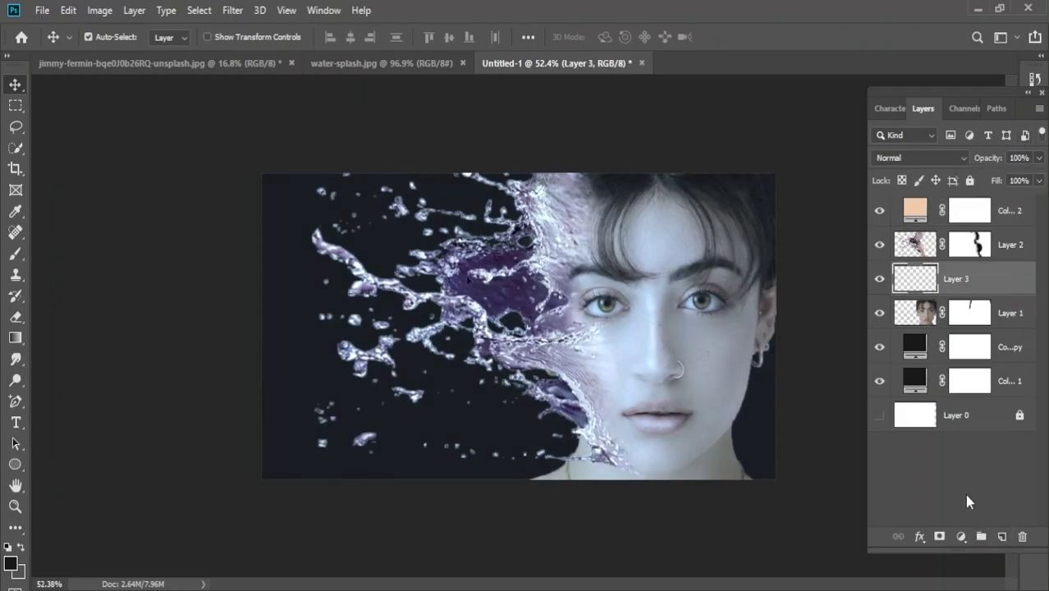
{"action": "left_click", "coordinate": [16, 149]}
{"action": "scroll", "coordinate": [641, 310], "scroll_direction": "up", "scroll_amount": 3, "text": "alt"}
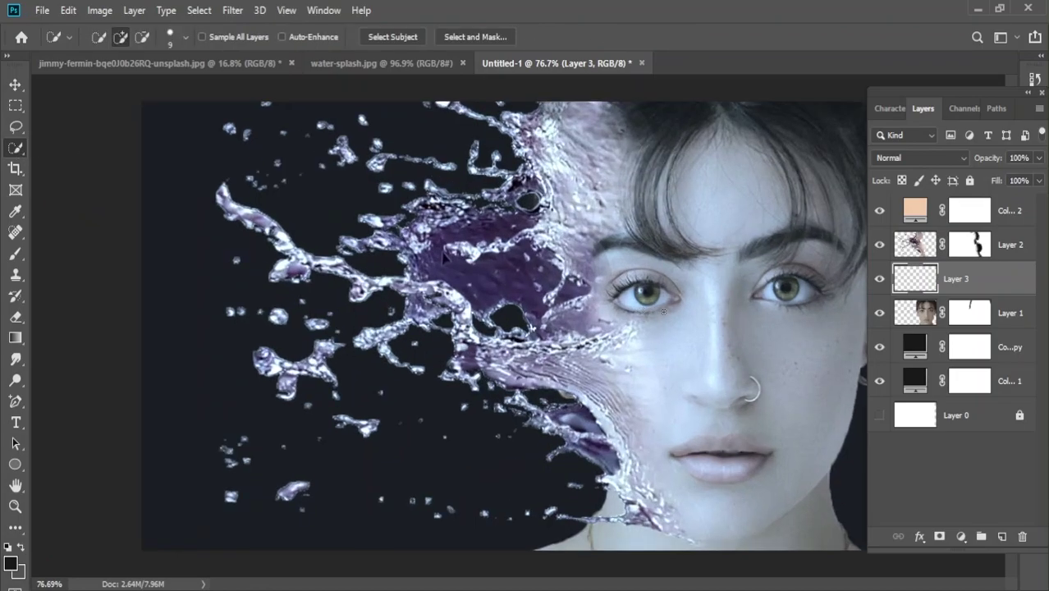
{"action": "scroll", "coordinate": [641, 309], "scroll_direction": "up", "scroll_amount": 3, "text": "alt"}
{"action": "left_click_drag", "start_coordinate": [711, 273], "coordinate": [654, 334]}
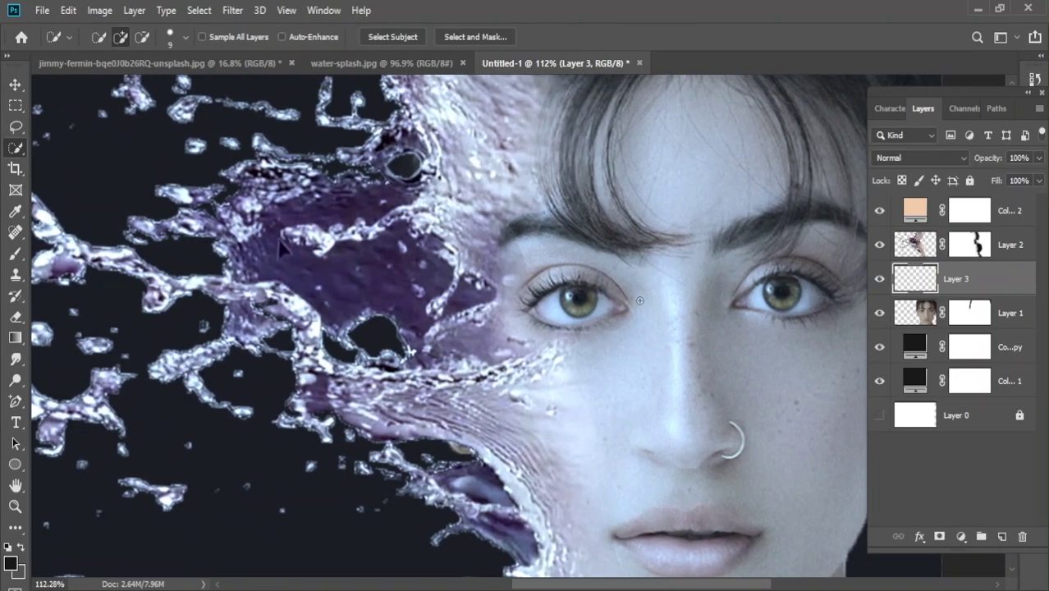
{"action": "scroll", "coordinate": [649, 315], "scroll_direction": "up", "scroll_amount": 2, "text": "alt"}
{"action": "scroll", "coordinate": [623, 320], "scroll_direction": "up", "scroll_amount": 1, "text": "alt"}
{"action": "scroll", "coordinate": [575, 303], "scroll_direction": "up", "scroll_amount": 1, "text": "alt"}
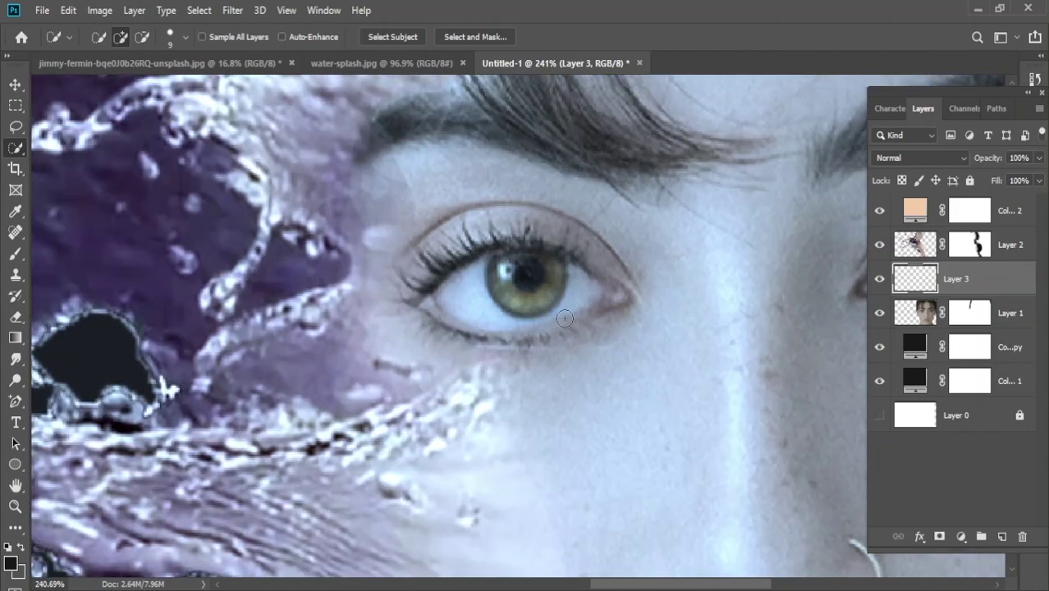
{"action": "scroll", "coordinate": [532, 277], "scroll_direction": "up", "scroll_amount": 2, "text": "alt"}
{"action": "key", "text": "bracketleft"}
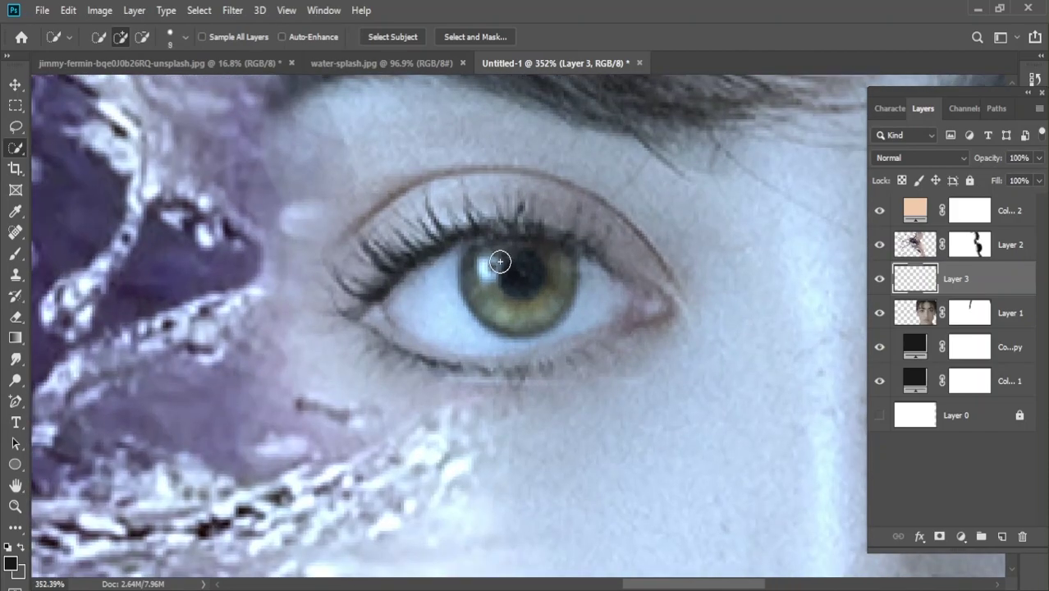
{"action": "mouse_move", "coordinate": [490, 262]}
{"action": "left_mouse_down"}
{"action": "mouse_move", "coordinate": [520, 276]}
{"action": "mouse_move", "coordinate": [533, 250]}
{"action": "mouse_move", "coordinate": [556, 279]}
{"action": "mouse_move", "coordinate": [525, 302]}
{"action": "left_mouse_up"}
{"action": "mouse_move", "coordinate": [485, 263]}
{"action": "left_mouse_down"}
{"action": "mouse_move", "coordinate": [468, 299]}
{"action": "mouse_move", "coordinate": [513, 324]}
{"action": "left_mouse_up"}
- Add the second iris to the selection and bring up Hue/Saturation
{"action": "scroll", "coordinate": [739, 267], "scroll_direction": "down", "scroll_amount": 3, "text": "alt"}
{"action": "key", "text": "alt+bracketleft"}
{"action": "scroll", "coordinate": [738, 267], "scroll_direction": "up", "scroll_amount": 2, "text": "alt"}
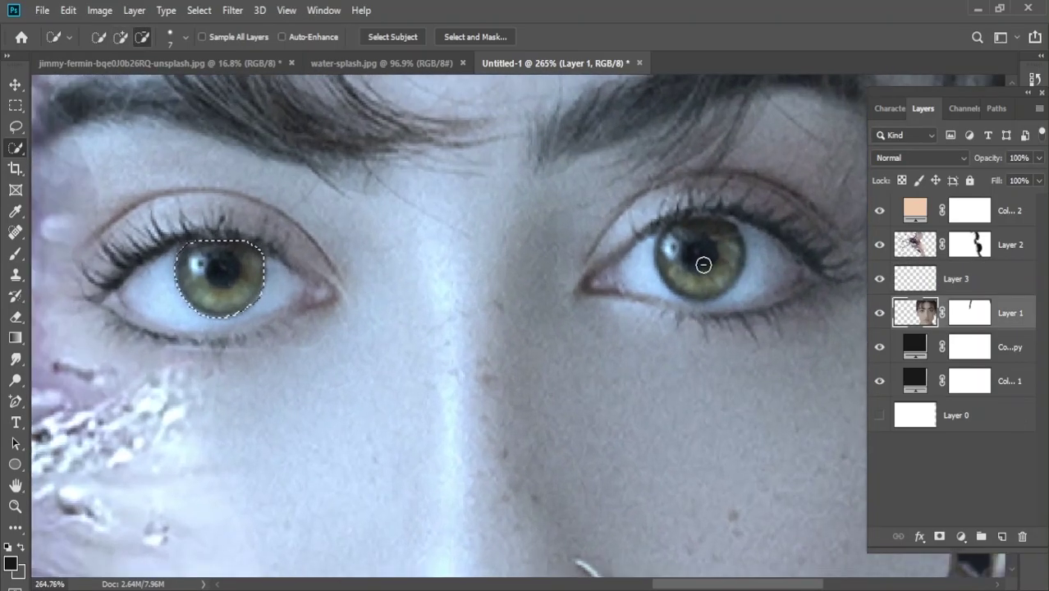
{"action": "scroll", "coordinate": [700, 263], "scroll_direction": "up", "scroll_amount": 1, "text": "alt"}
{"action": "mouse_move", "coordinate": [681, 225]}
{"action": "left_mouse_down"}
{"action": "mouse_move", "coordinate": [730, 257]}
{"action": "mouse_move", "coordinate": [719, 279]}
{"action": "mouse_move", "coordinate": [674, 181]}
{"action": "mouse_move", "coordinate": [659, 225]}
{"action": "mouse_move", "coordinate": [634, 202]}
{"action": "left_mouse_up"}
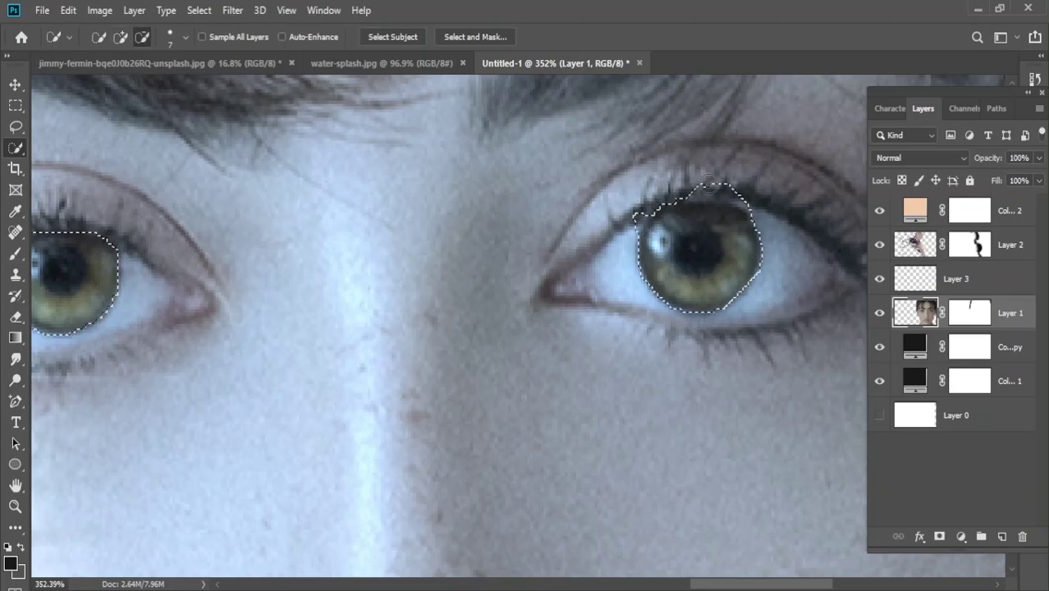
{"action": "key", "text": "ctrl+0"}
{"action": "left_click", "coordinate": [100, 10]}
{"action": "left_click", "coordinate": [289, 141]}
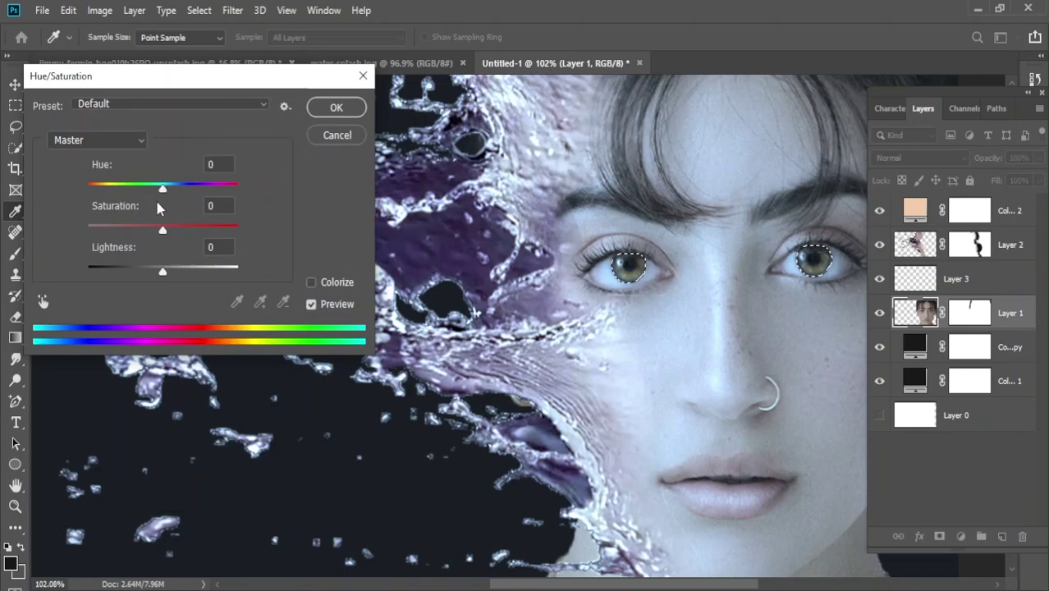
- Colorize both irises blue at Hue 197, Saturation 43, and apply the adjustment
{"action": "left_click_drag", "start_coordinate": [164, 233], "coordinate": [208, 239]}
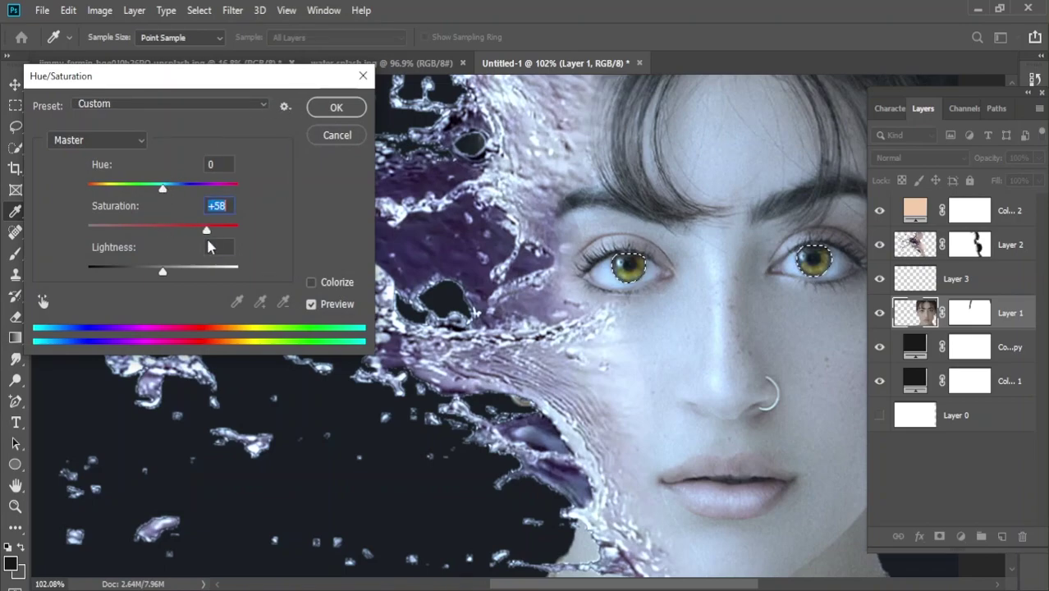
{"action": "left_click_drag", "start_coordinate": [164, 188], "coordinate": [114, 190]}
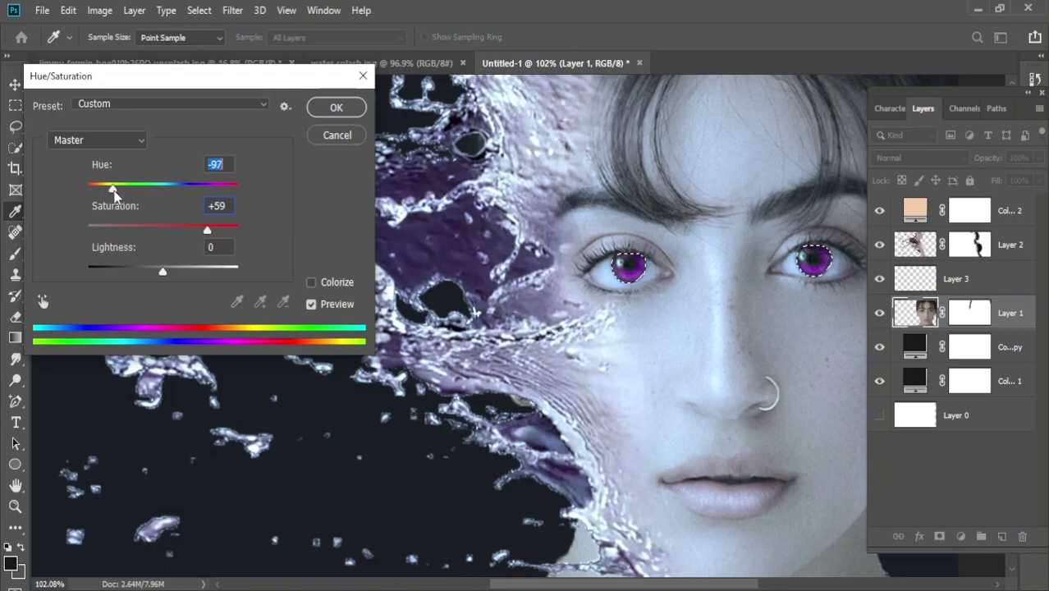
{"action": "mouse_move", "coordinate": [114, 190]}
{"action": "left_mouse_down"}
{"action": "mouse_move", "coordinate": [182, 210]}
{"action": "mouse_move", "coordinate": [161, 205]}
{"action": "left_mouse_up"}
{"action": "mouse_move", "coordinate": [162, 275]}
{"action": "left_mouse_down"}
{"action": "mouse_move", "coordinate": [149, 271]}
{"action": "mouse_move", "coordinate": [162, 274]}
{"action": "left_mouse_up"}
{"action": "left_click", "coordinate": [311, 283]}
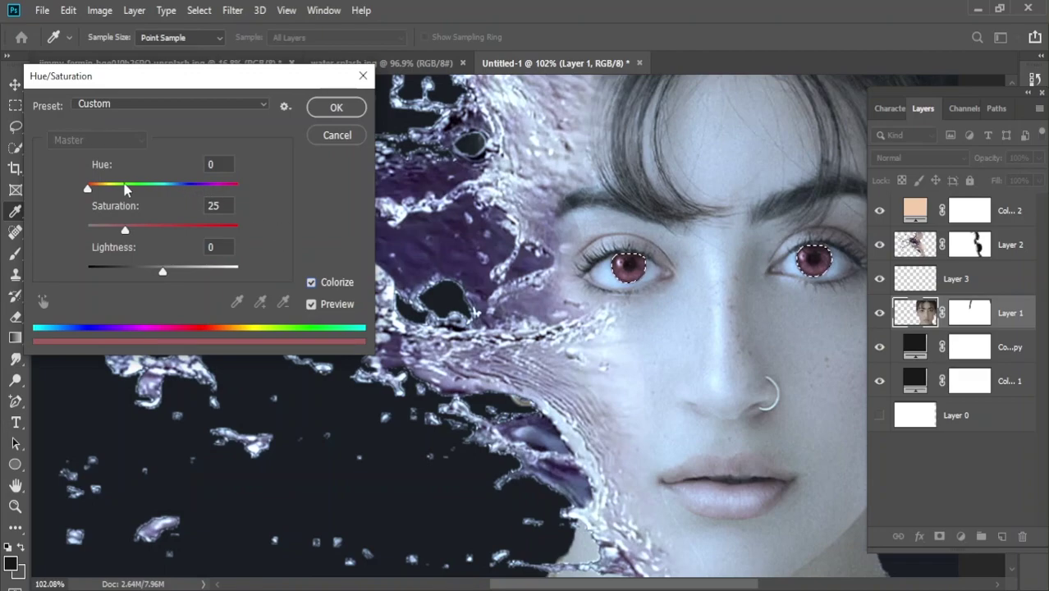
{"action": "mouse_move", "coordinate": [88, 188]}
{"action": "left_mouse_down"}
{"action": "mouse_move", "coordinate": [174, 188]}
{"action": "mouse_move", "coordinate": [160, 218]}
{"action": "mouse_move", "coordinate": [206, 219]}
{"action": "left_mouse_up"}
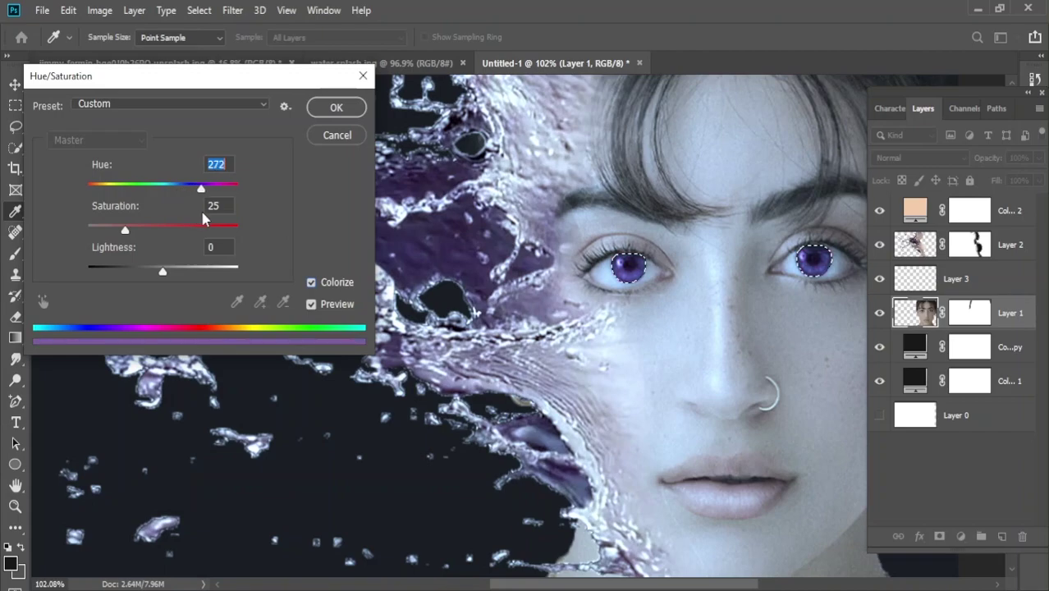
{"action": "left_click_drag", "start_coordinate": [205, 218], "coordinate": [174, 225]}
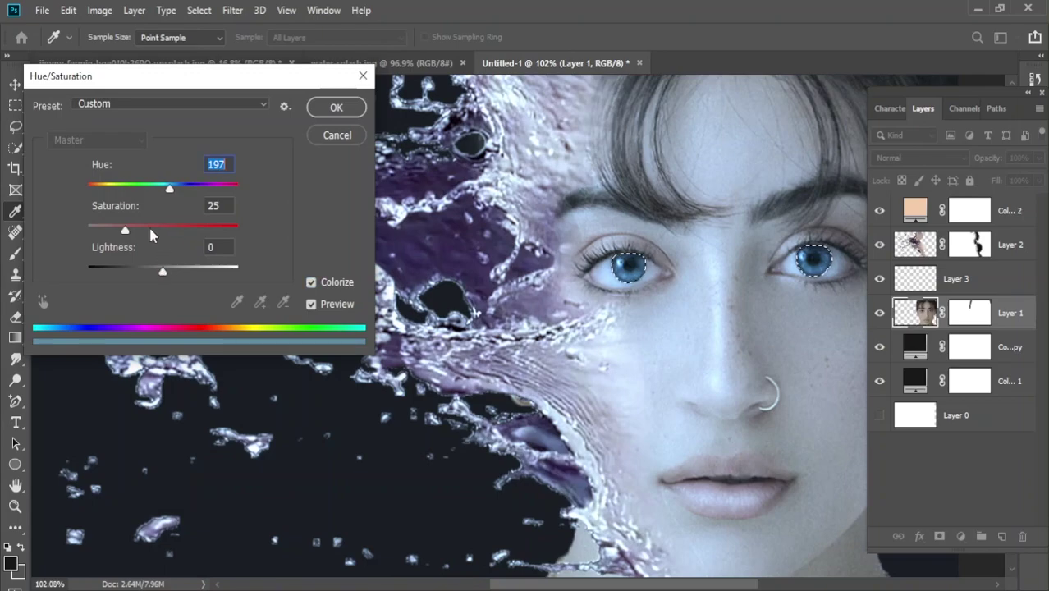
{"action": "mouse_move", "coordinate": [125, 231]}
{"action": "left_mouse_down"}
{"action": "mouse_move", "coordinate": [184, 232]}
{"action": "mouse_move", "coordinate": [133, 236]}
{"action": "mouse_move", "coordinate": [156, 239]}
{"action": "left_mouse_up"}
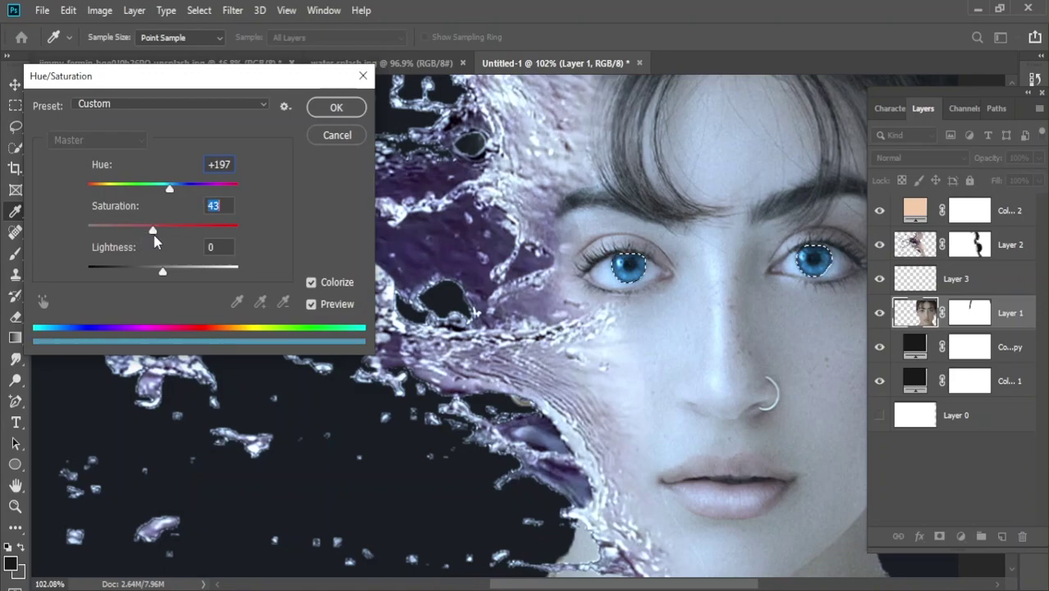
{"action": "left_click", "coordinate": [336, 107]}
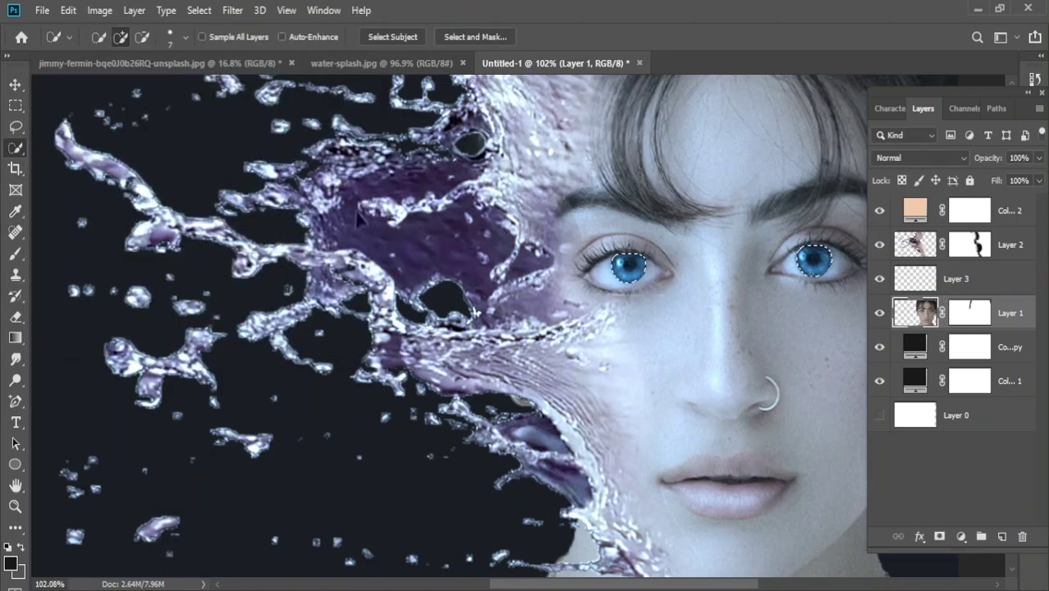
- Clear the iris selection and heal blemishes on and beside the nose with a size-10 Spot Healing Brush
{"action": "left_click", "coordinate": [17, 86]}
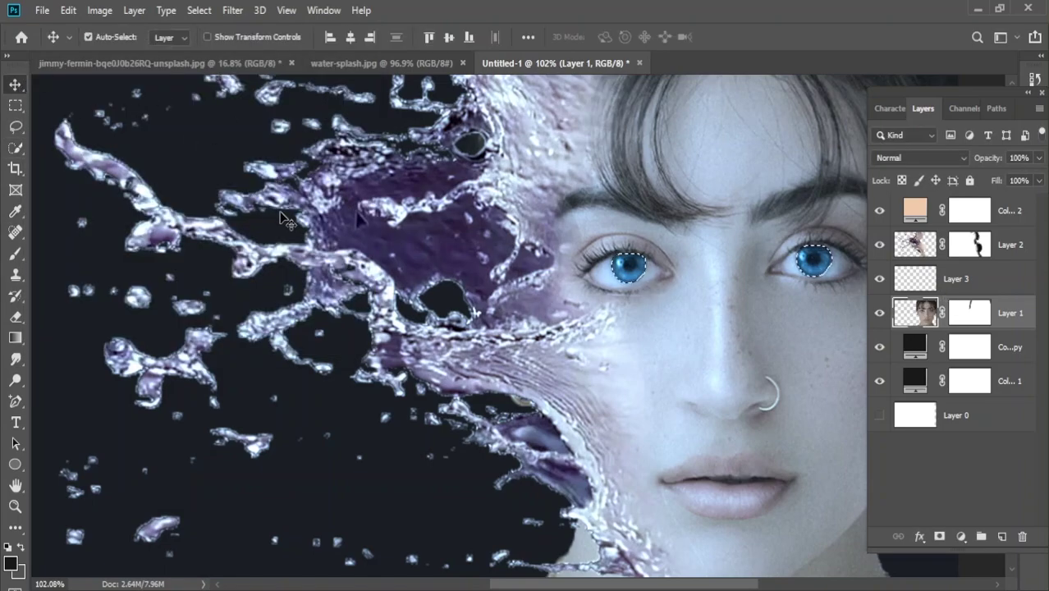
{"action": "key", "text": "ctrl+d"}
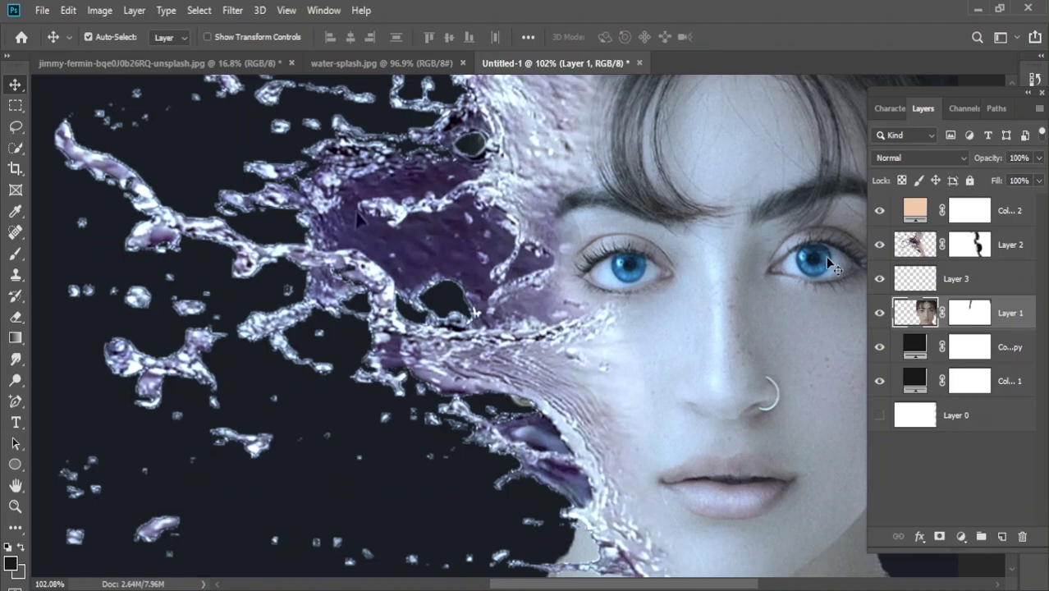
{"action": "scroll", "coordinate": [833, 267], "scroll_direction": "up", "scroll_amount": 2}
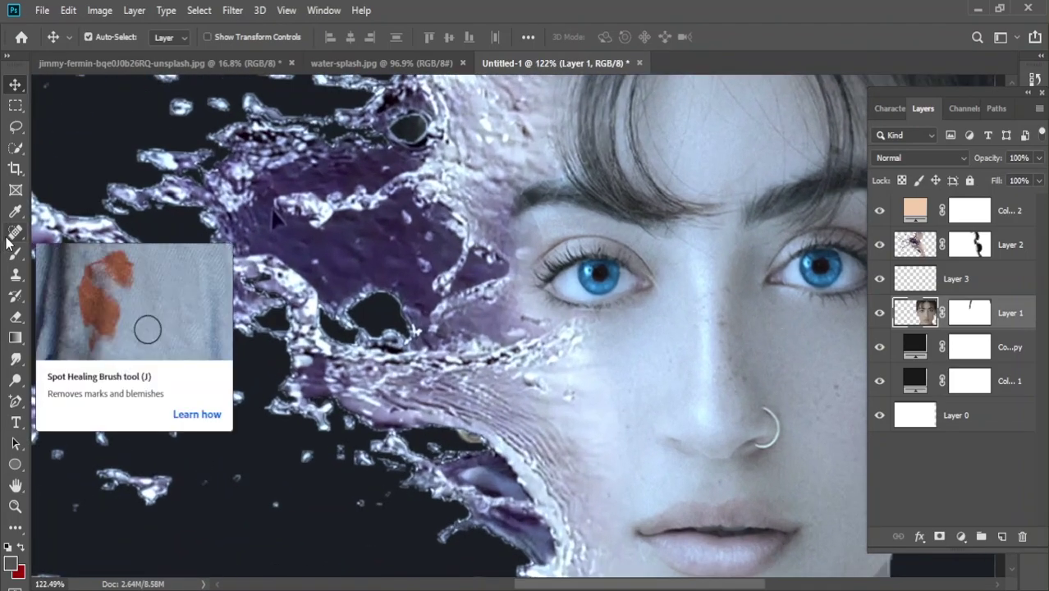
{"action": "left_click", "coordinate": [10, 236]}
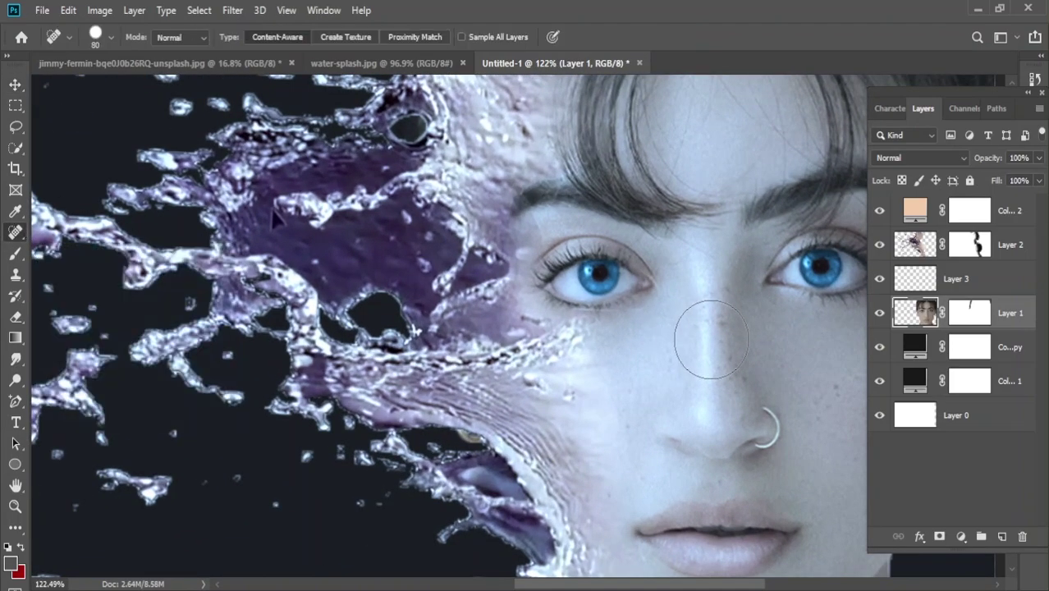
{"action": "key", "text": "bracketleft"}
{"action": "key", "text": "bracketleft"}
{"action": "key", "text": "bracketleft"}
{"action": "key", "text": "bracketleft"}
{"action": "key", "text": "bracketleft"}
{"action": "key", "text": "bracketleft"}
{"action": "key", "text": "bracketleft"}
{"action": "scroll", "coordinate": [763, 400], "scroll_direction": "up", "scroll_amount": 3}
{"action": "scroll", "coordinate": [739, 389], "scroll_direction": "up", "scroll_amount": 2}
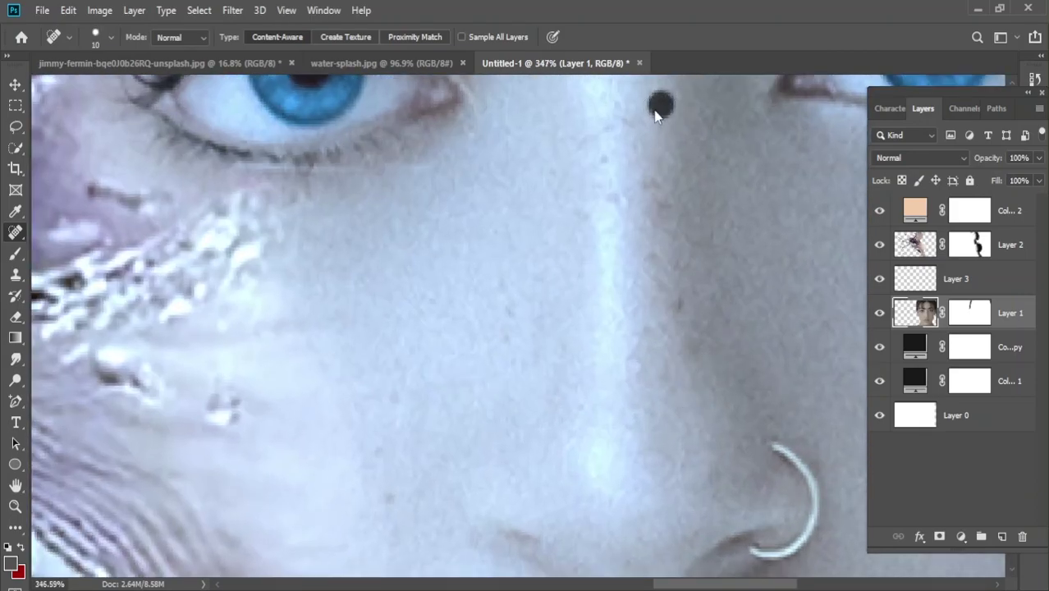
{"action": "left_click", "coordinate": [662, 204]}
{"action": "left_click", "coordinate": [678, 298]}
{"action": "left_click", "coordinate": [681, 348]}
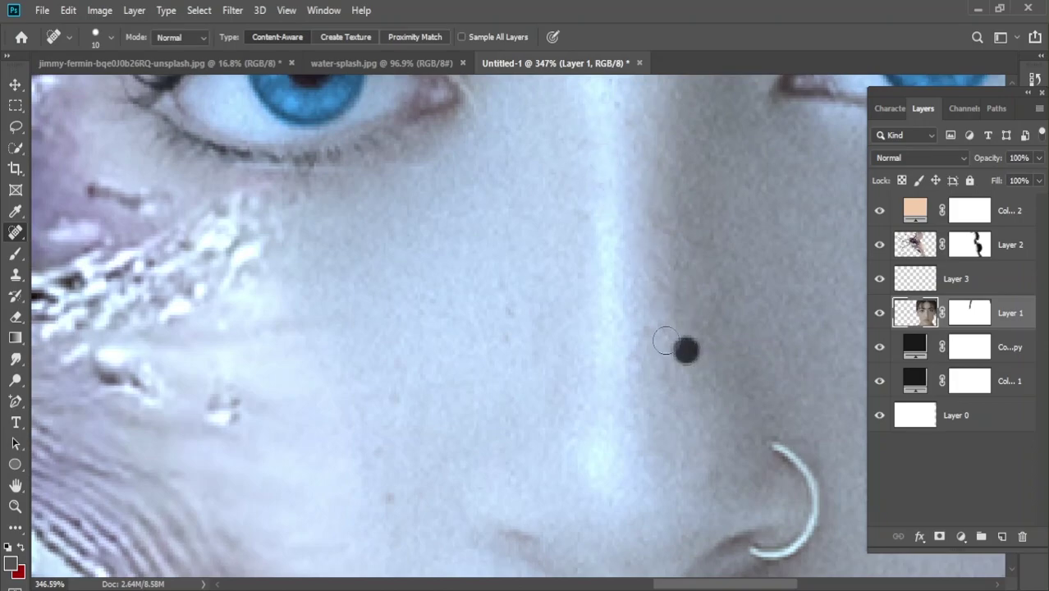
{"action": "left_click", "coordinate": [520, 300]}
{"action": "left_click", "coordinate": [512, 227]}
- Heal the remaining spots across the cheek and below the nose
{"action": "left_click", "coordinate": [418, 373]}
{"action": "left_click", "coordinate": [381, 396]}
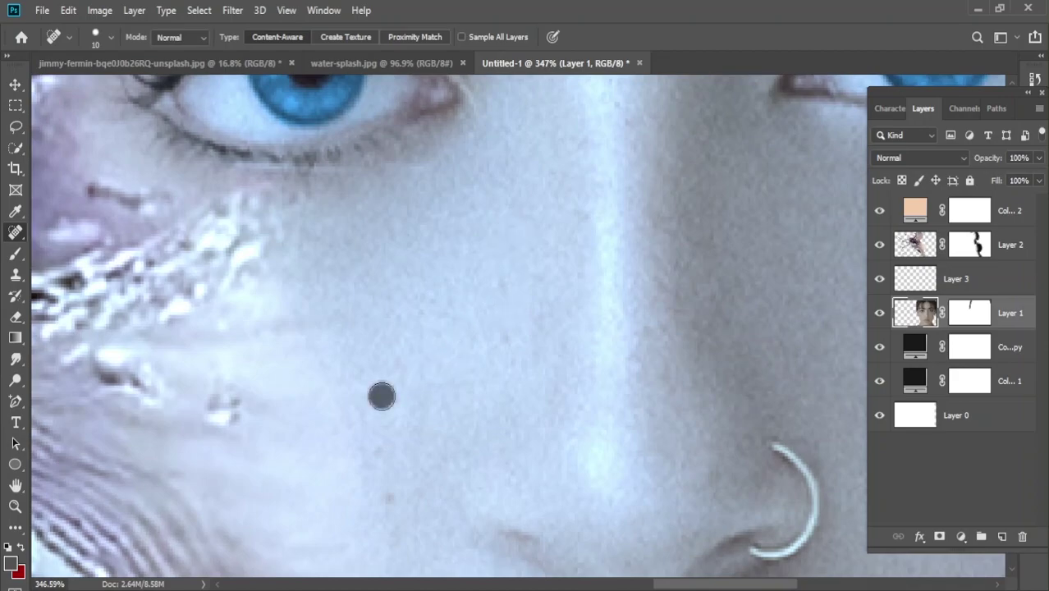
{"action": "left_click", "coordinate": [374, 433]}
{"action": "left_click", "coordinate": [391, 489]}
{"action": "scroll", "coordinate": [478, 229], "scroll_direction": "down", "scroll_amount": 2}
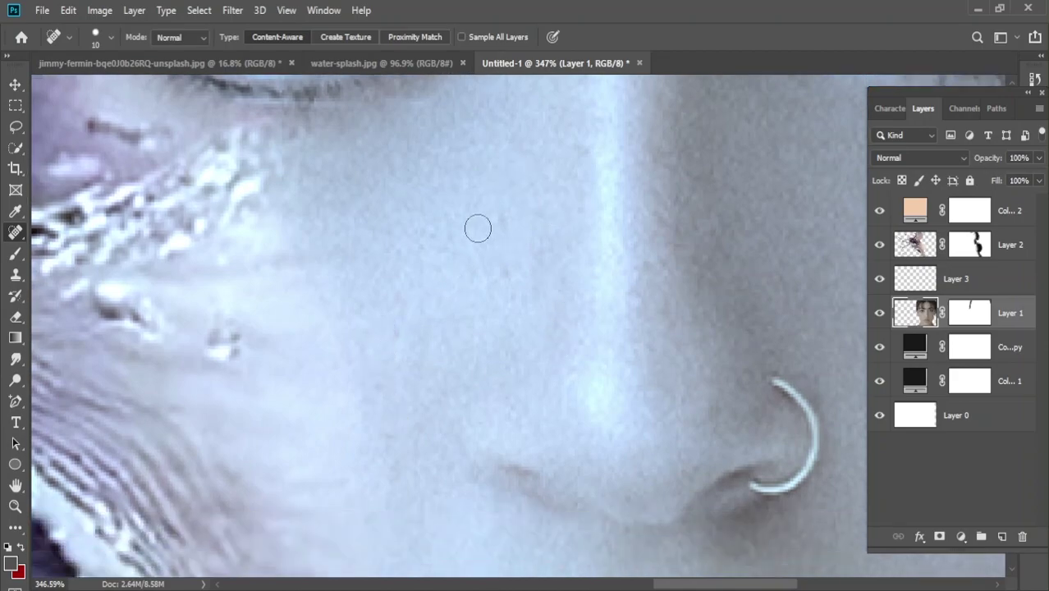
{"action": "left_click", "coordinate": [502, 272]}
{"action": "scroll", "coordinate": [624, 328], "scroll_direction": "down", "scroll_amount": 3}
{"action": "scroll", "coordinate": [656, 353], "scroll_direction": "down", "scroll_amount": 3}
{"action": "left_click", "coordinate": [653, 393]}
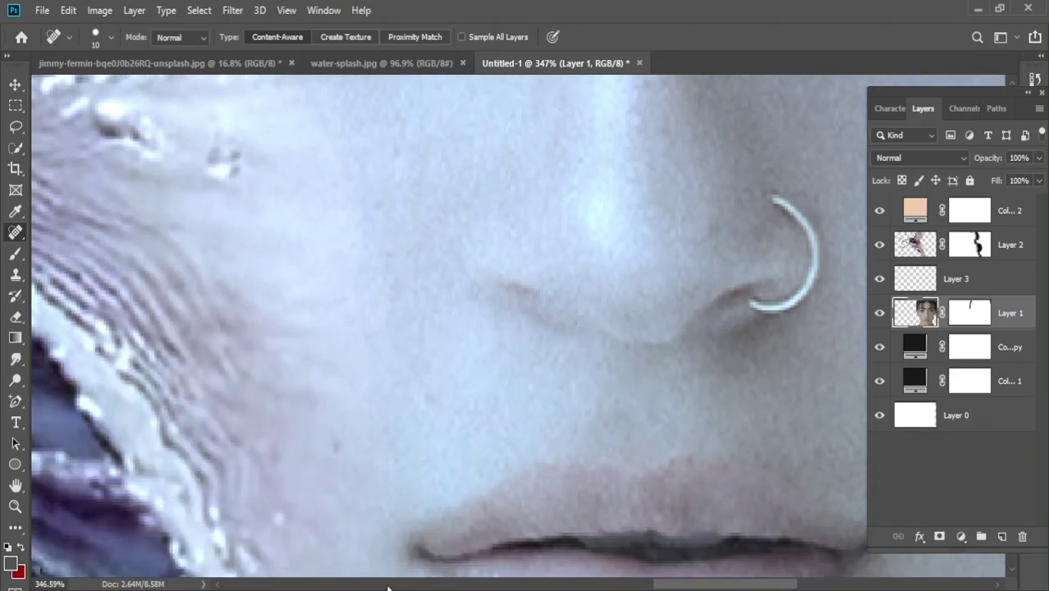
{"action": "scroll", "coordinate": [443, 358], "scroll_direction": "up", "scroll_amount": 4}
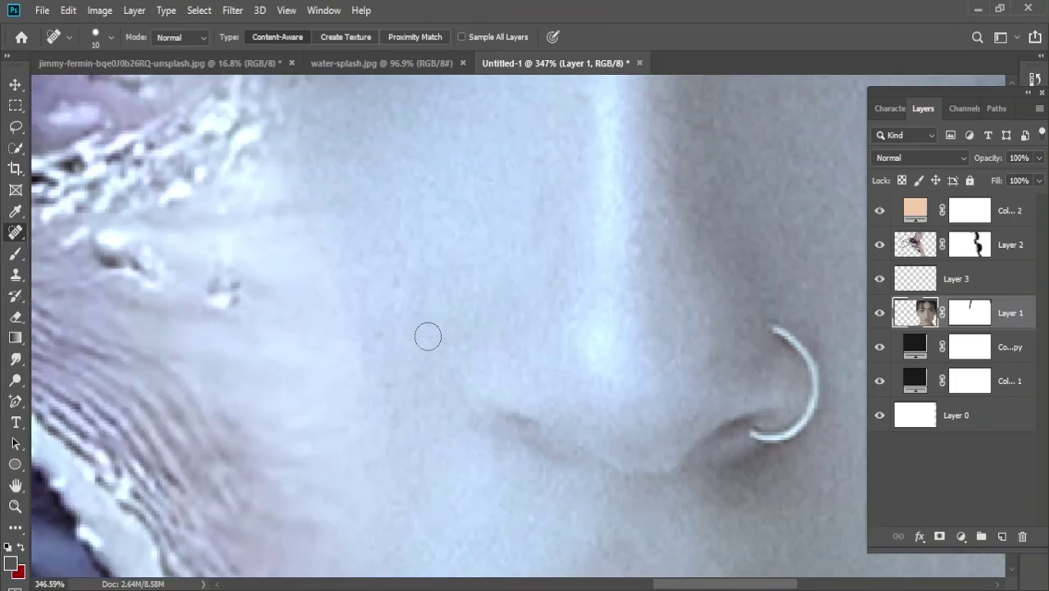
{"action": "scroll", "coordinate": [410, 324], "scroll_direction": "up", "scroll_amount": 1}
{"action": "left_click", "coordinate": [408, 279]}
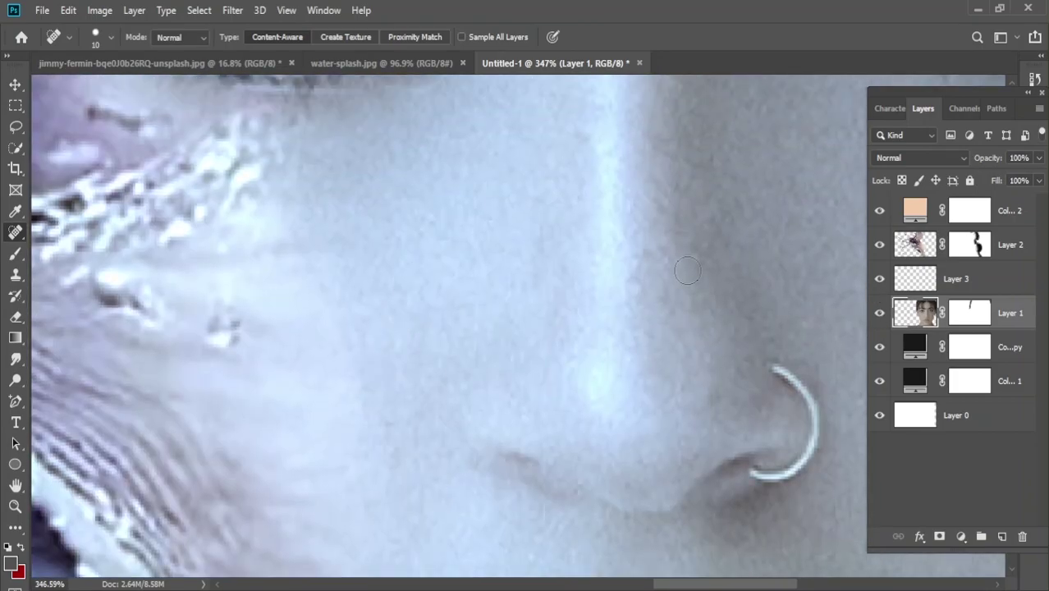
{"action": "scroll", "coordinate": [689, 261], "scroll_direction": "down", "scroll_amount": 1}
{"action": "scroll", "coordinate": [689, 261], "scroll_direction": "down", "scroll_amount": 2}
{"action": "scroll", "coordinate": [690, 261], "scroll_direction": "up", "scroll_amount": 1}
{"action": "scroll", "coordinate": [690, 261], "scroll_direction": "up", "scroll_amount": 2}
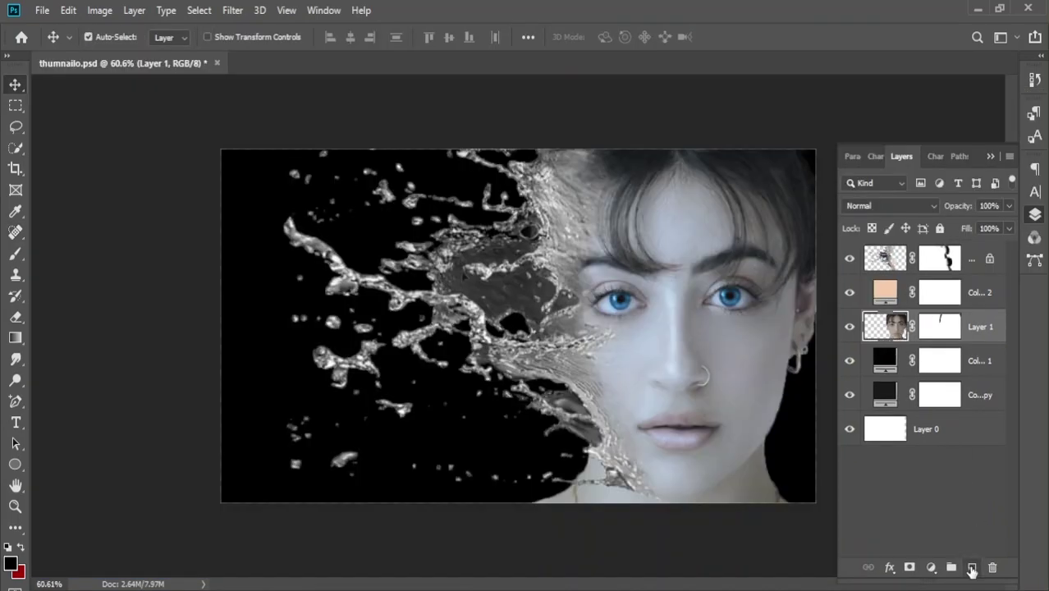
- Add a new layer and set up a red brush at 100% opacity
{"action": "left_click", "coordinate": [971, 568]}
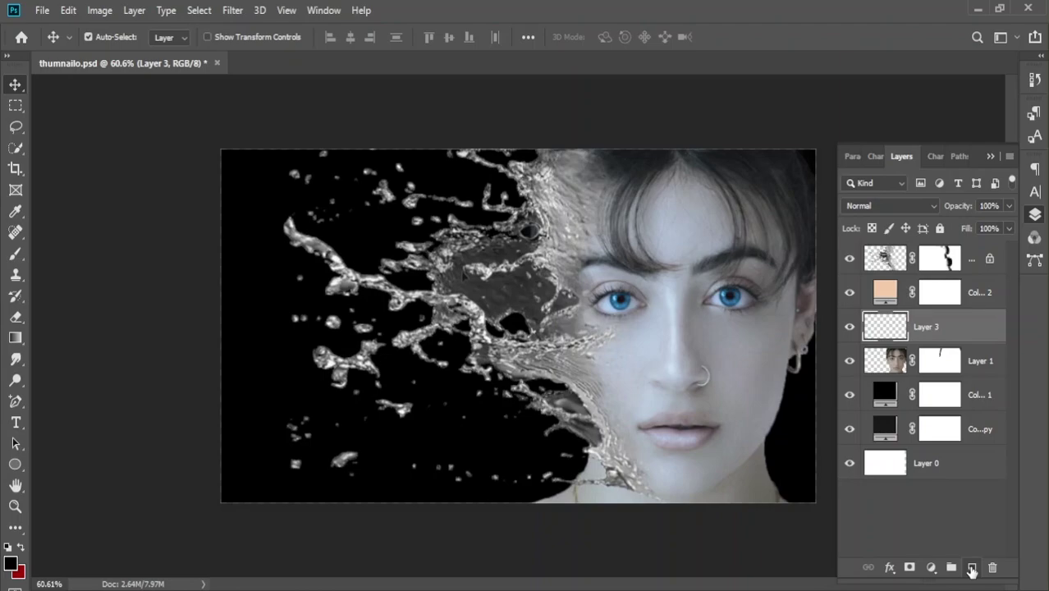
{"action": "left_click", "coordinate": [13, 150]}
{"action": "left_click", "coordinate": [15, 259]}
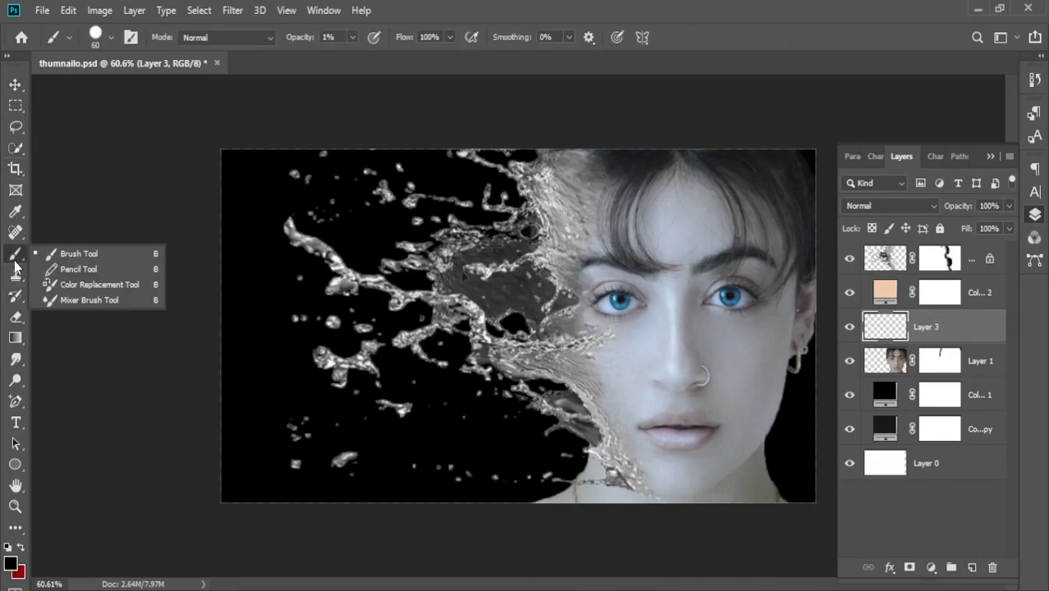
{"action": "left_click", "coordinate": [664, 432]}
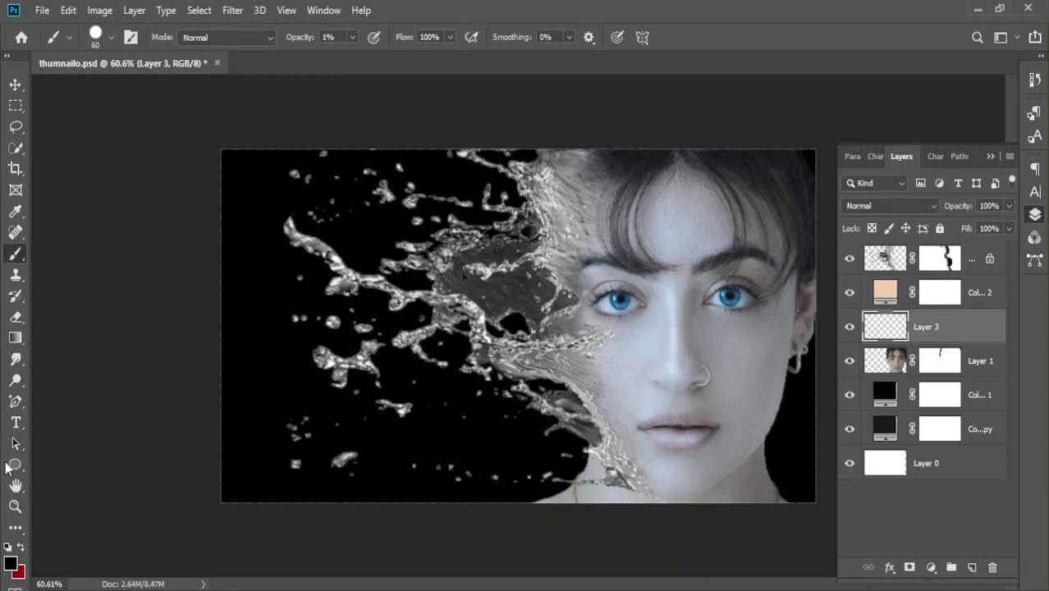
{"action": "left_click", "coordinate": [21, 548]}
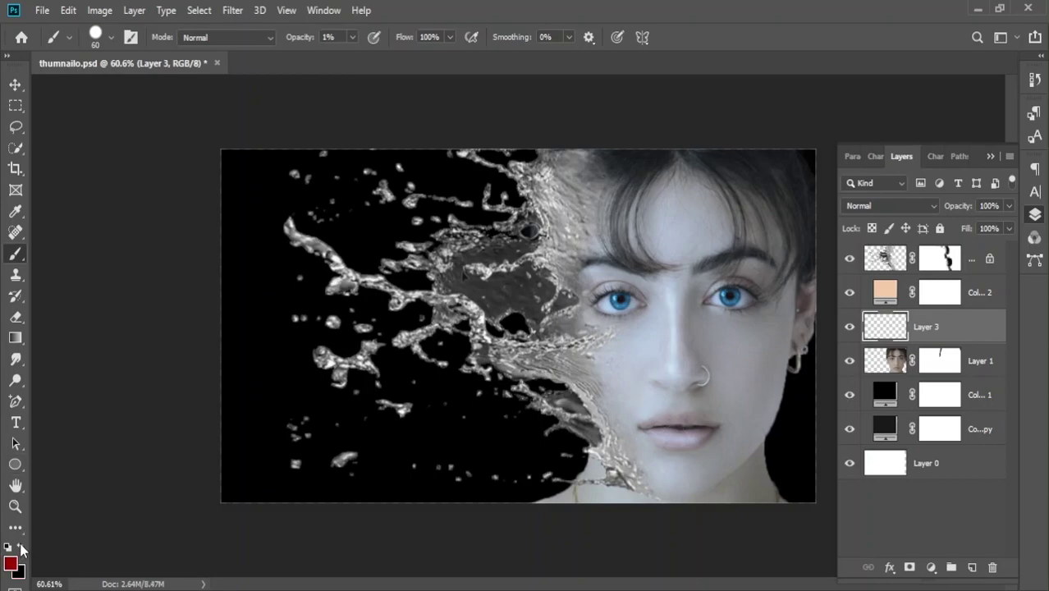
{"action": "left_click", "coordinate": [351, 37]}
{"action": "left_click_drag", "start_coordinate": [353, 55], "coordinate": [616, 84]}
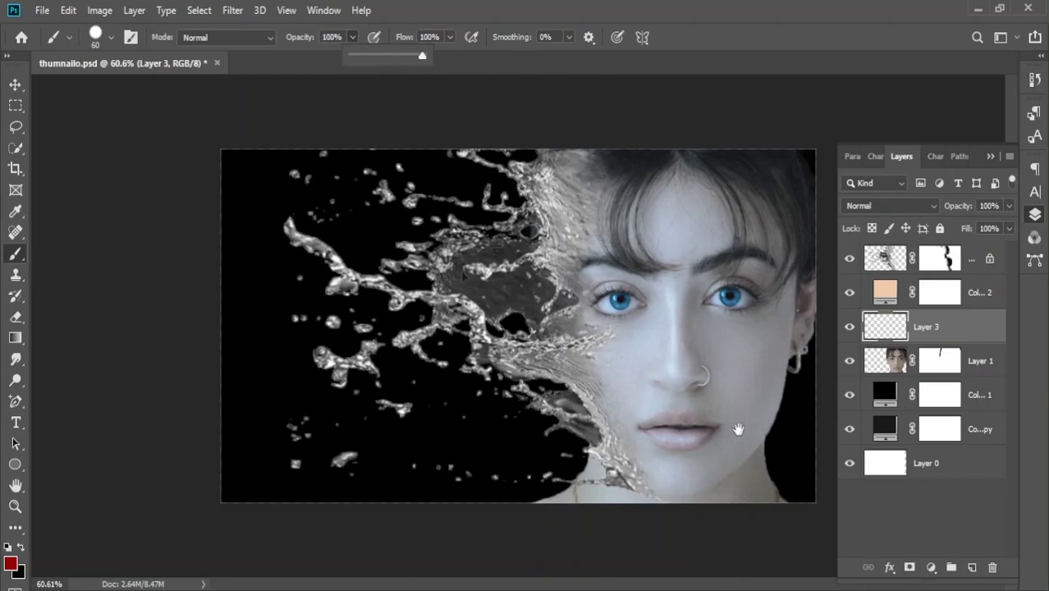
{"action": "left_click", "coordinate": [737, 429]}
- Test a red stroke on the lower lip, undo it, and shrink the brush
{"action": "scroll", "coordinate": [736, 346], "scroll_direction": "up", "scroll_amount": 1}
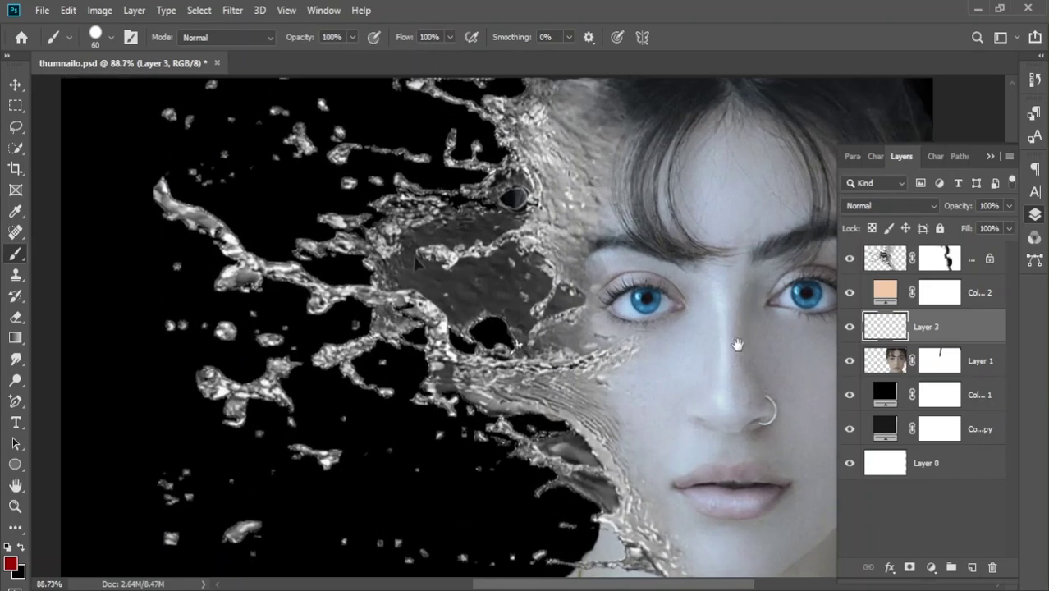
{"action": "scroll", "coordinate": [737, 347], "scroll_direction": "up", "scroll_amount": 2}
{"action": "scroll", "coordinate": [599, 291], "scroll_direction": "up", "scroll_amount": 1}
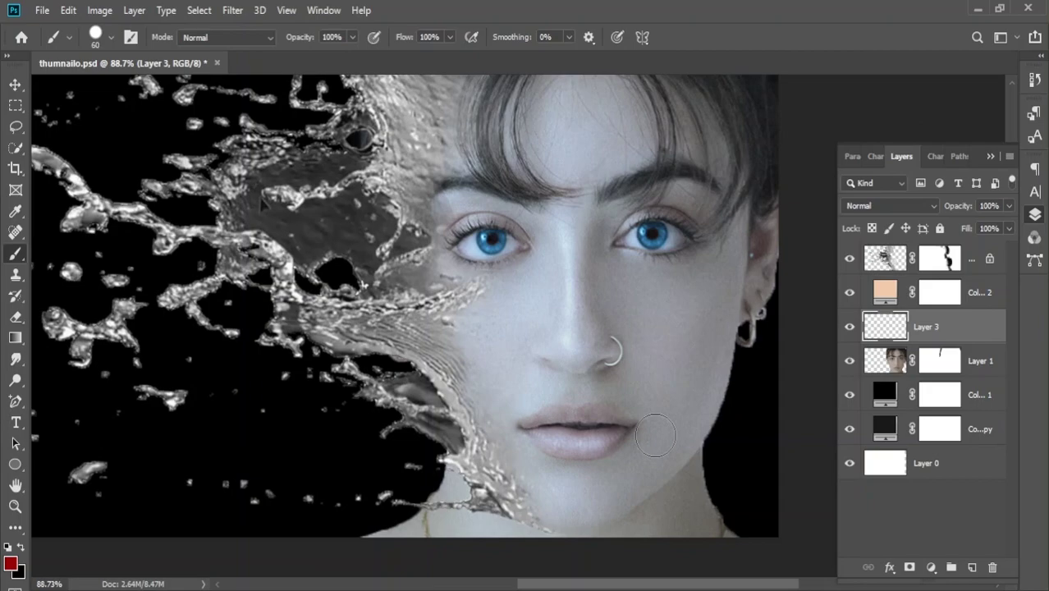
{"action": "scroll", "coordinate": [654, 435], "scroll_direction": "up", "scroll_amount": 4}
{"action": "key", "text": "bracketleft"}
{"action": "key", "text": "bracketleft"}
{"action": "key", "text": "bracketleft"}
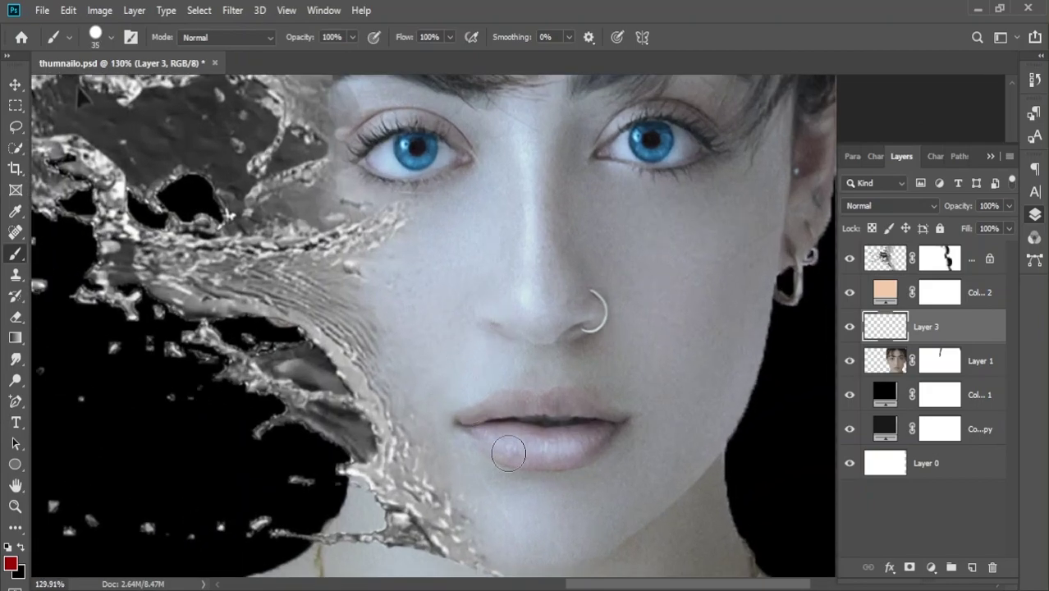
{"action": "left_click_drag", "start_coordinate": [508, 453], "coordinate": [529, 451]}
{"action": "key", "text": "bracketleft"}
{"action": "key", "text": "bracketleft"}
{"action": "key", "text": "bracketleft"}
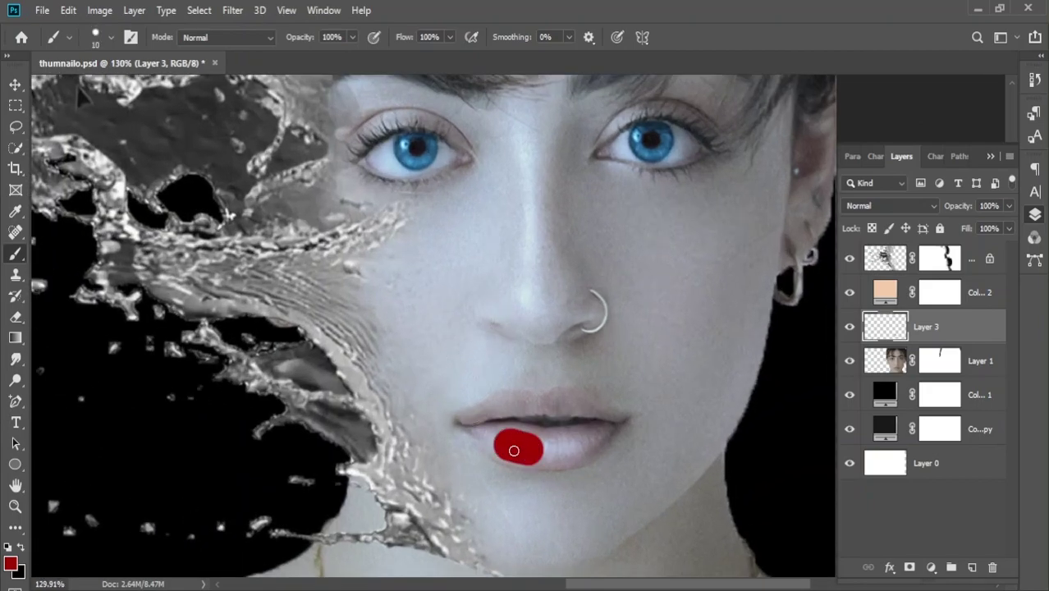
{"action": "key", "text": "bracketright"}
{"action": "key", "text": "bracketright"}
{"action": "key", "text": "ctrl+z"}
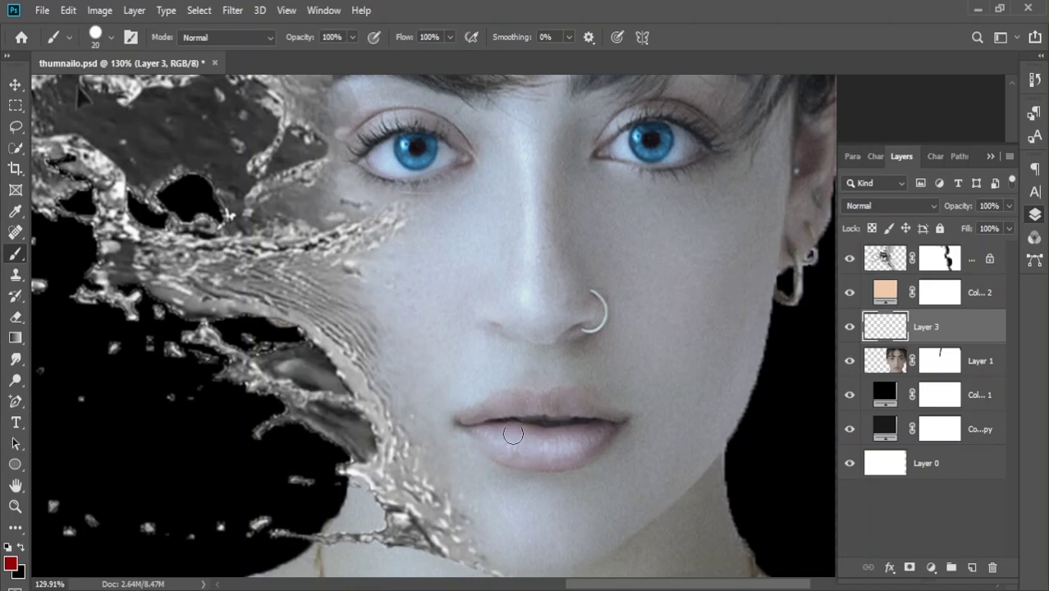
{"action": "key", "text": "bracketleft"}
{"action": "key", "text": "bracketleft"}
{"action": "key", "text": "bracketleft"}
- Outline the upper and lower lips in red and fill them solid
{"action": "scroll", "coordinate": [517, 449], "scroll_direction": "up", "scroll_amount": 3}
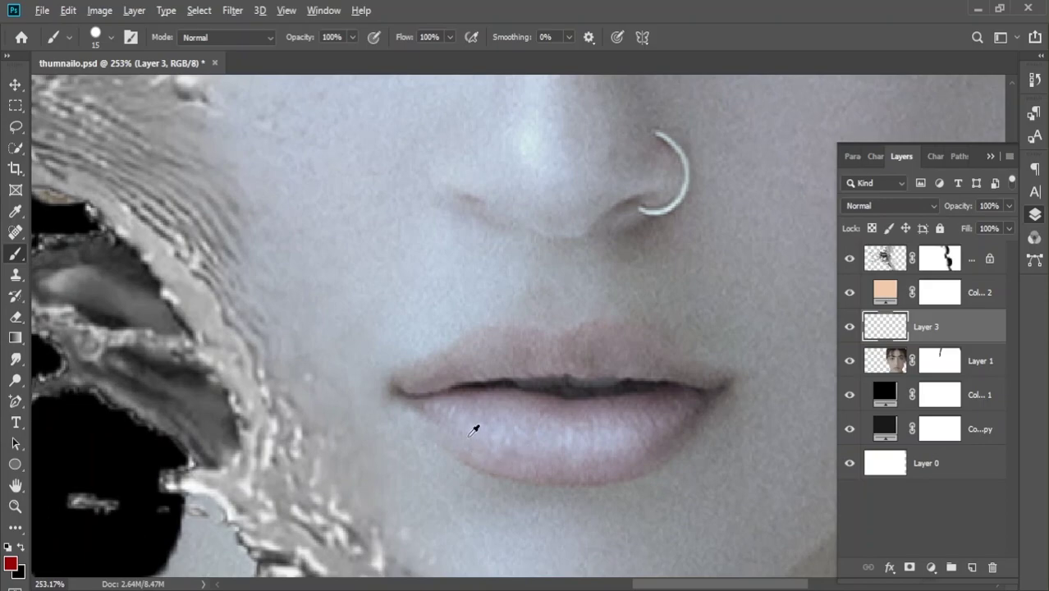
{"action": "scroll", "coordinate": [474, 430], "scroll_direction": "up", "scroll_amount": 1}
{"action": "key", "text": "bracketleft"}
{"action": "key", "text": "bracketleft"}
{"action": "key", "text": "bracketleft"}
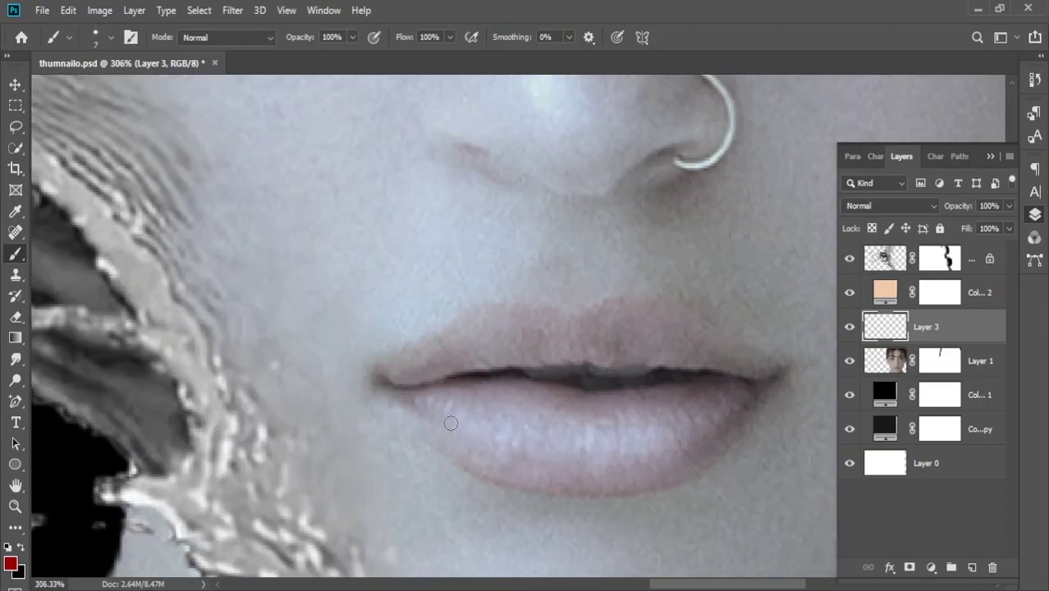
{"action": "mouse_move", "coordinate": [388, 392]}
{"action": "left_mouse_down"}
{"action": "mouse_move", "coordinate": [473, 466]}
{"action": "mouse_move", "coordinate": [527, 489]}
{"action": "mouse_move", "coordinate": [582, 494]}
{"action": "mouse_move", "coordinate": [653, 488]}
{"action": "mouse_move", "coordinate": [716, 450]}
{"action": "mouse_move", "coordinate": [750, 413]}
{"action": "left_mouse_up"}
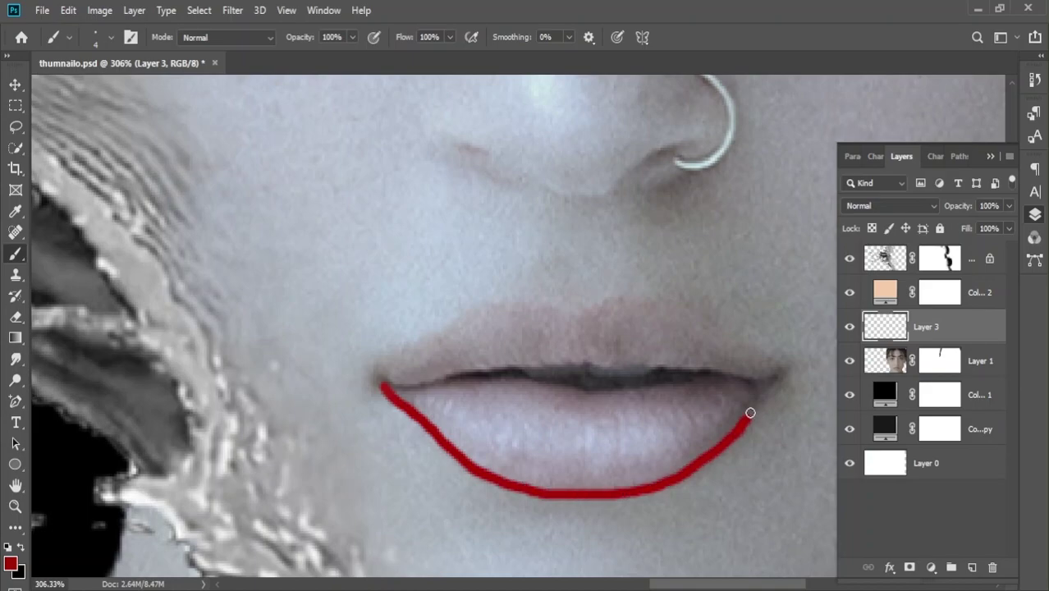
{"action": "left_click_drag", "start_coordinate": [773, 379], "coordinate": [780, 374]}
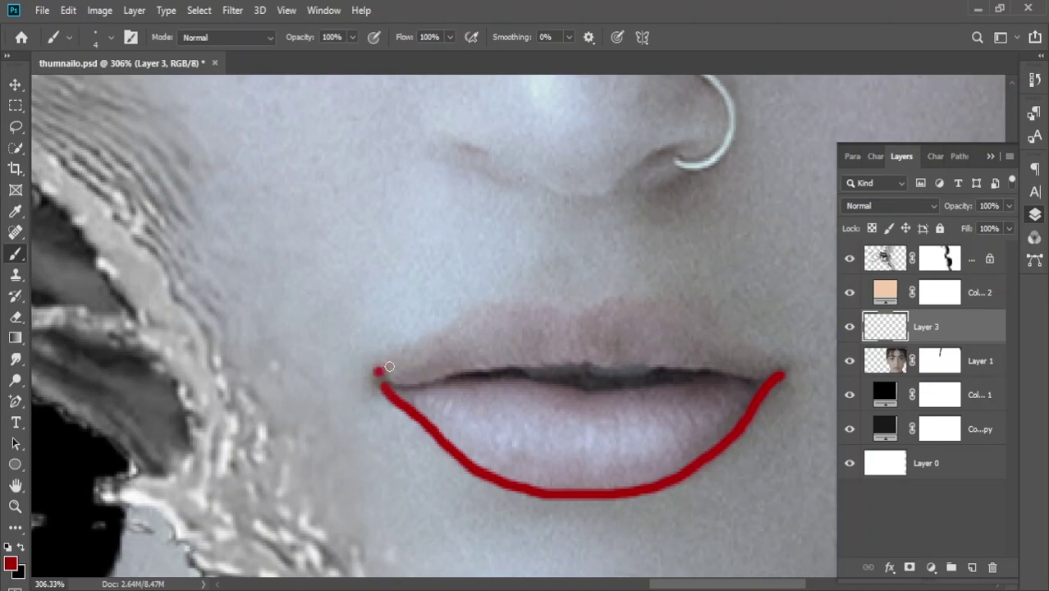
{"action": "mouse_move", "coordinate": [389, 367]}
{"action": "left_mouse_down"}
{"action": "mouse_move", "coordinate": [534, 295]}
{"action": "mouse_move", "coordinate": [591, 316]}
{"action": "mouse_move", "coordinate": [631, 298]}
{"action": "mouse_move", "coordinate": [730, 325]}
{"action": "mouse_move", "coordinate": [784, 375]}
{"action": "left_mouse_up"}
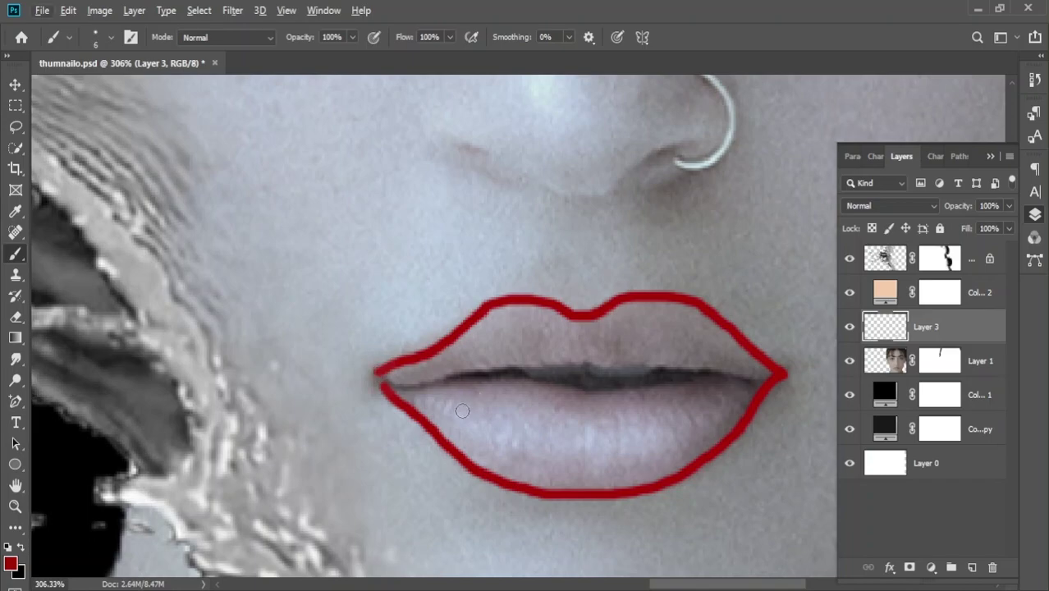
{"action": "mouse_move", "coordinate": [417, 403]}
{"action": "left_mouse_down"}
{"action": "mouse_move", "coordinate": [644, 440]}
{"action": "mouse_move", "coordinate": [722, 410]}
{"action": "mouse_move", "coordinate": [460, 432]}
{"action": "mouse_move", "coordinate": [480, 445]}
{"action": "mouse_move", "coordinate": [593, 440]}
{"action": "left_mouse_up"}
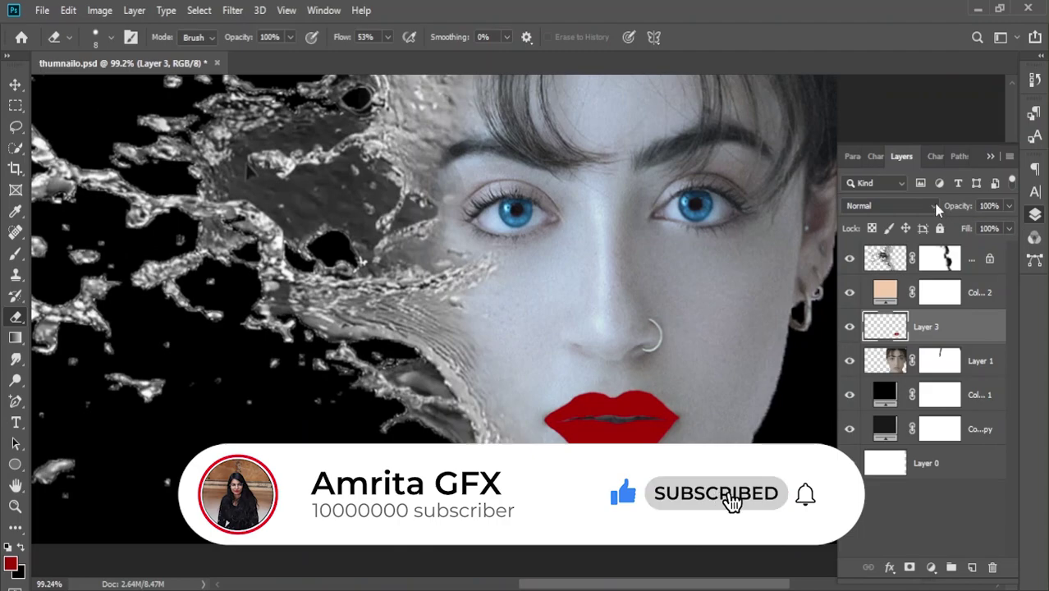
- Set Layer 3's blend mode to Pin Light
{"action": "left_click", "coordinate": [932, 205]}
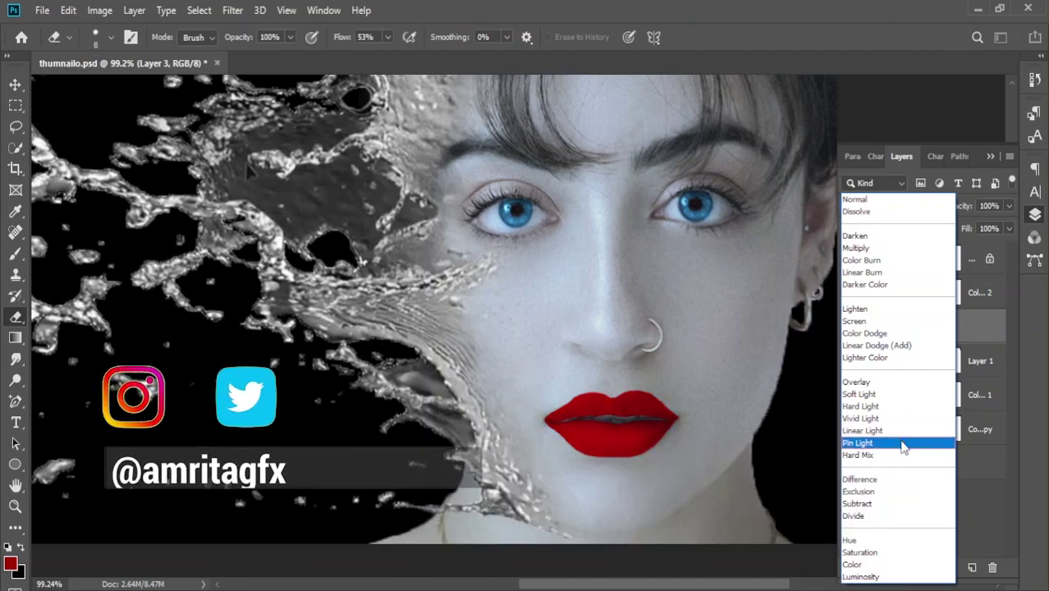
{"action": "left_click", "coordinate": [901, 444]}
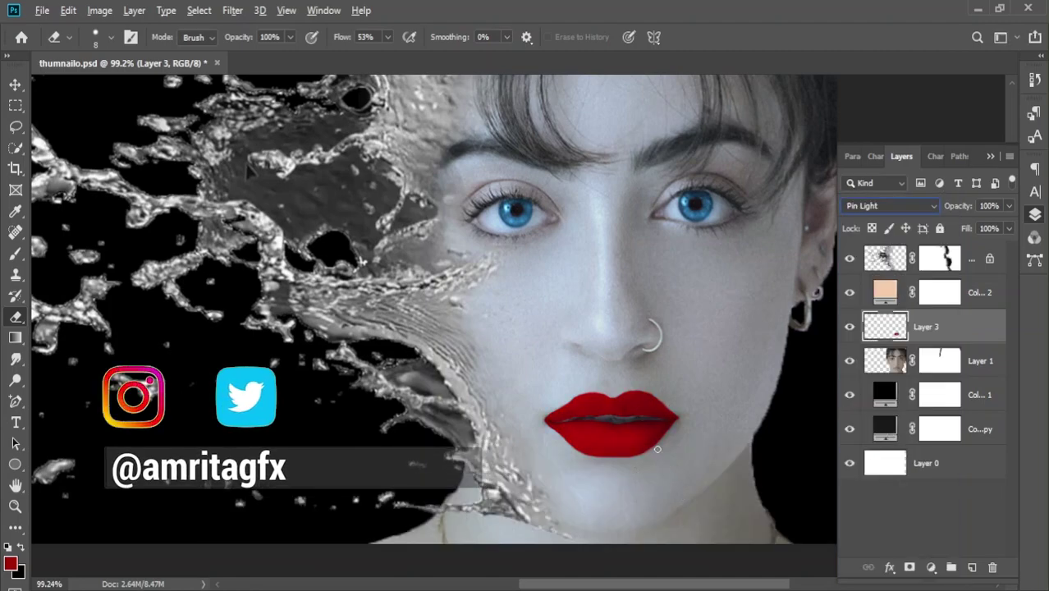
{"action": "left_click", "coordinate": [15, 85]}
{"action": "scroll", "coordinate": [615, 392], "scroll_direction": "up", "scroll_amount": 3}
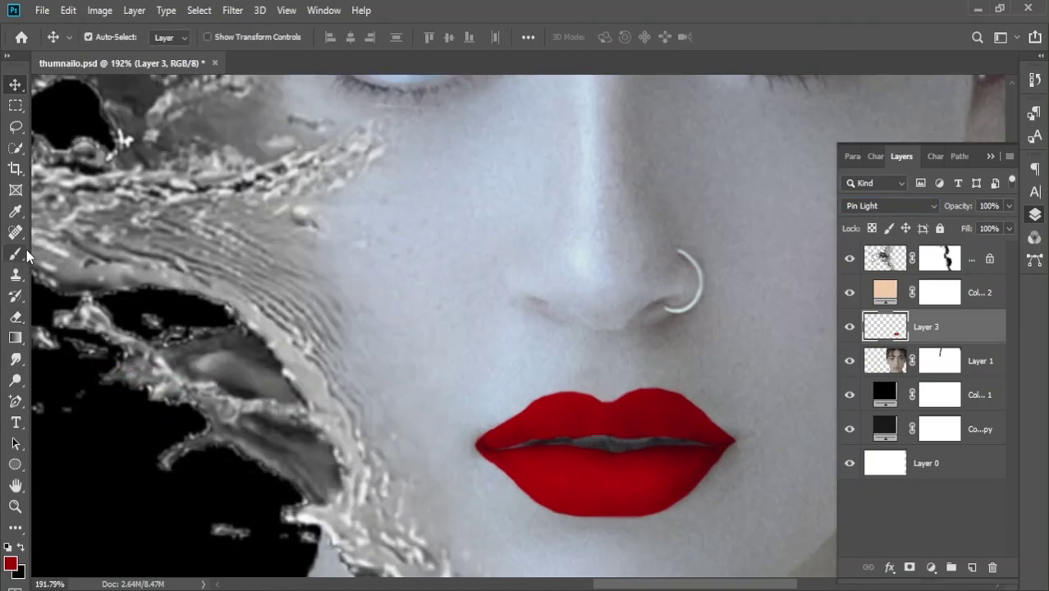
- Brush red over the grey gap at the left mouth corner
{"action": "key", "text": "b"}
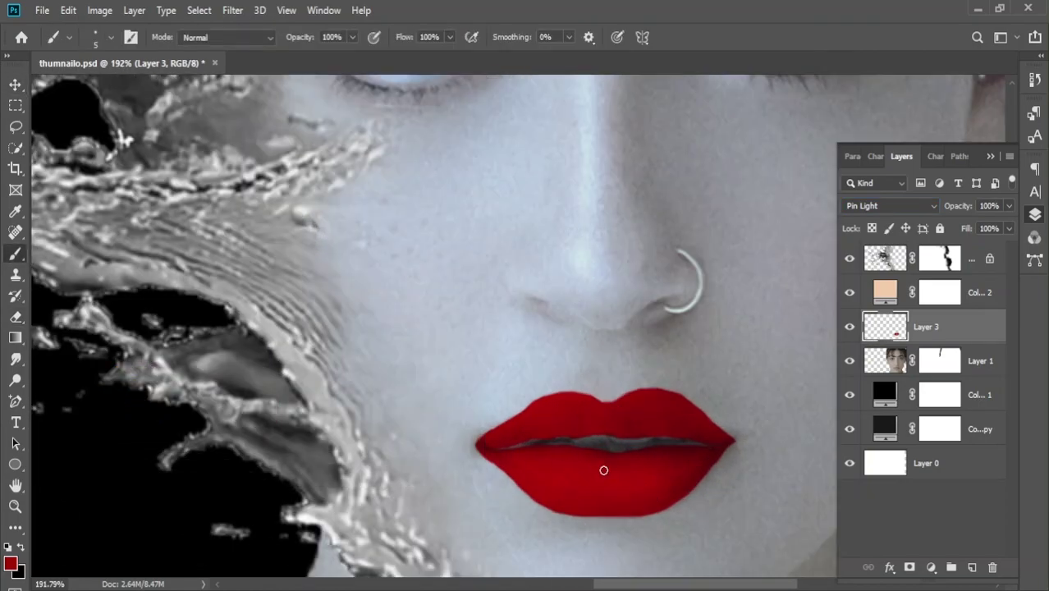
{"action": "scroll", "coordinate": [603, 469], "scroll_direction": "up", "scroll_amount": 4}
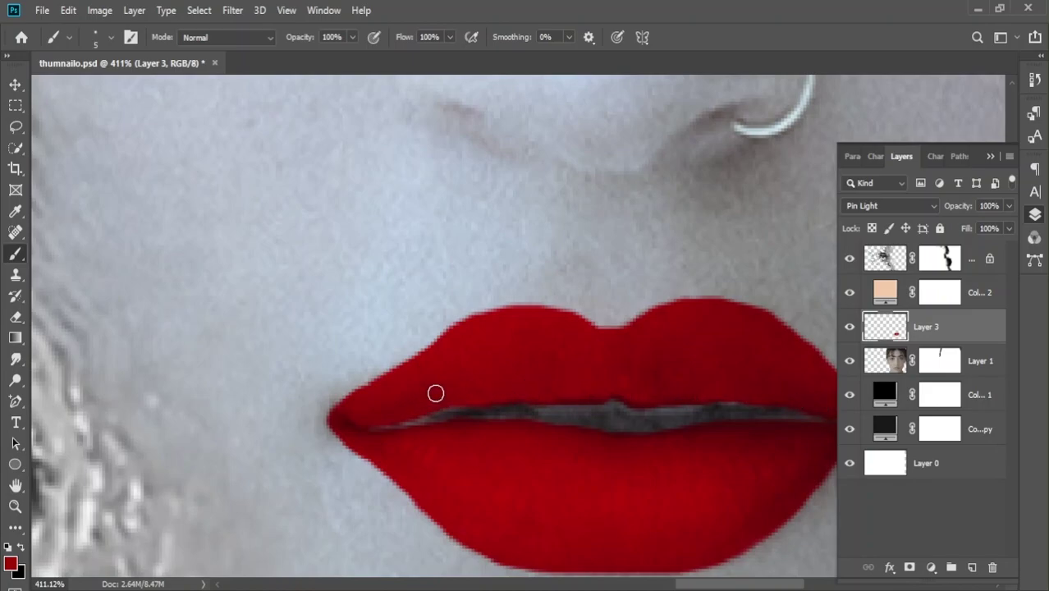
{"action": "left_click_drag", "start_coordinate": [437, 403], "coordinate": [317, 420]}
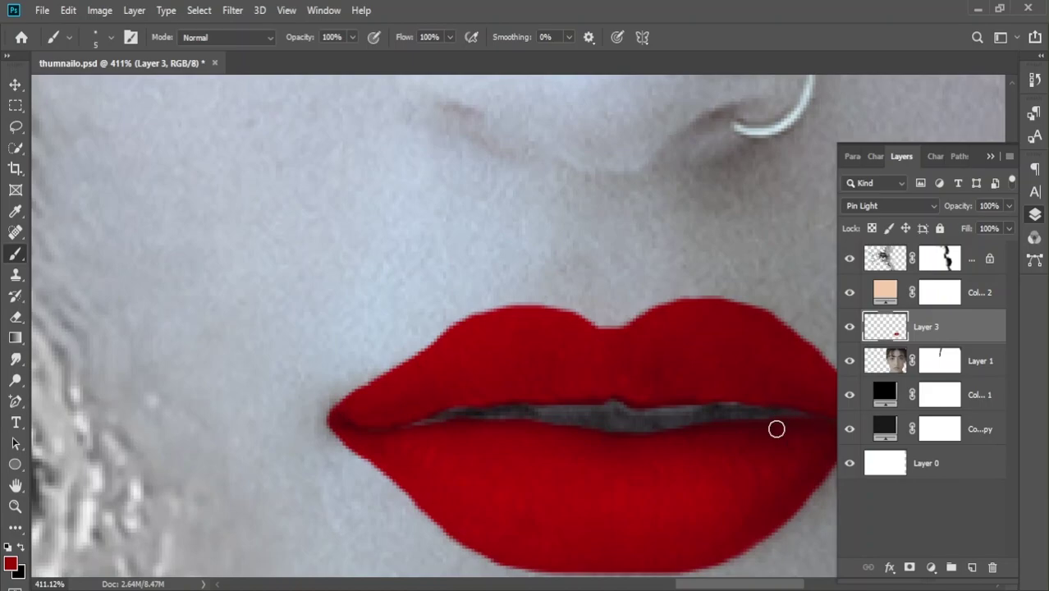
{"action": "scroll", "coordinate": [704, 454], "scroll_direction": "down", "scroll_amount": 3, "text": "alt"}
{"action": "scroll", "coordinate": [702, 445], "scroll_direction": "down", "scroll_amount": 3, "text": "alt"}
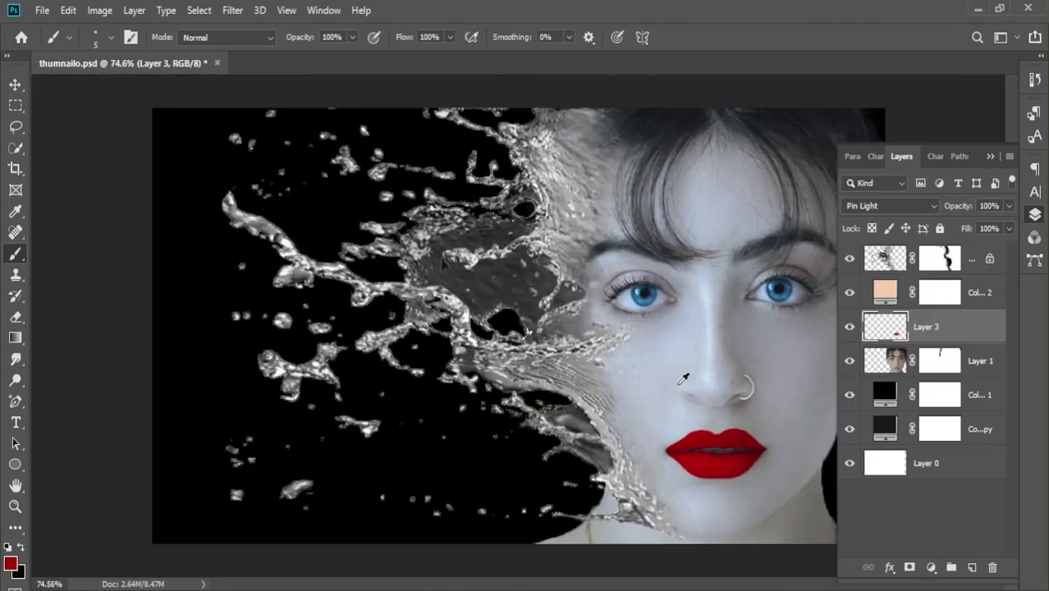